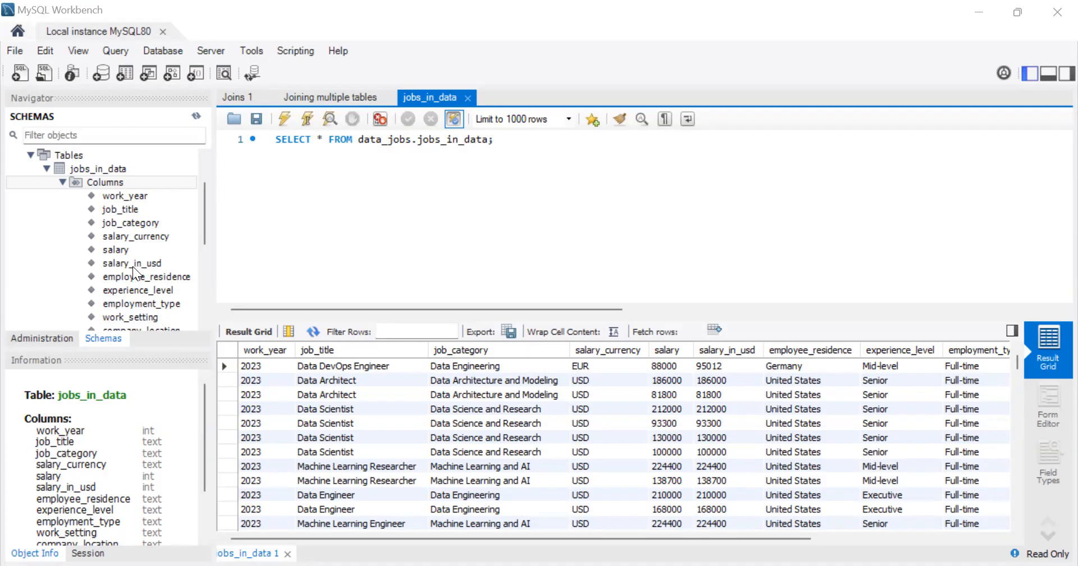
# Step: Remove the asterisk from the SELECT statement and open blank lines between SELECT and the FROM clause
pyautogui.click(329, 139)
pyautogui.press('BackSpace')
pyautogui.press('BackSpace')
pyautogui.press('Return')
pyautogui.press('Return')
pyautogui.press('Up')
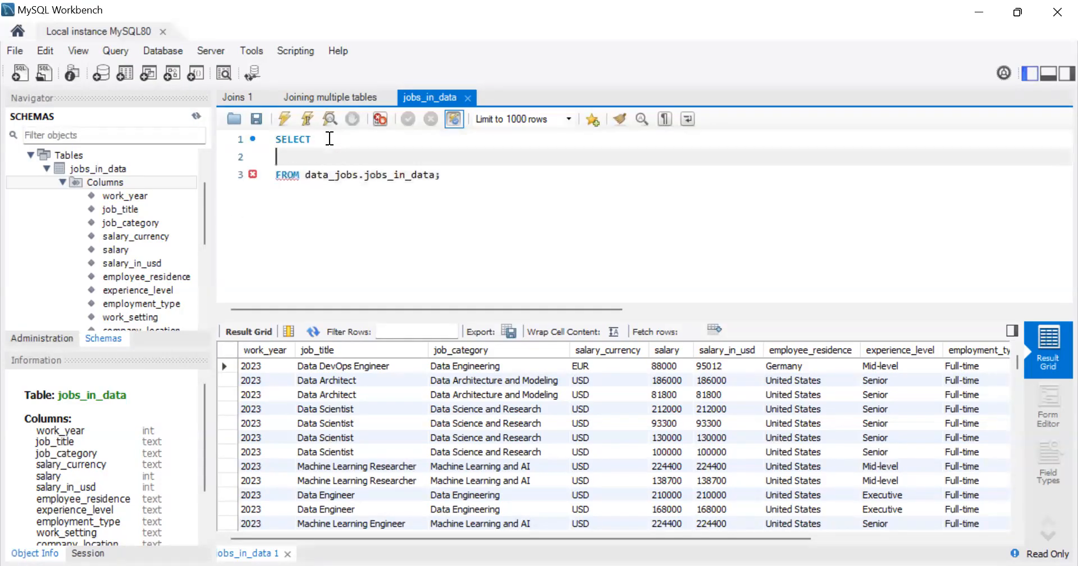
pyautogui.press('Up')
pyautogui.press('Down')
pyautogui.press('Return')
pyautogui.press('Up')
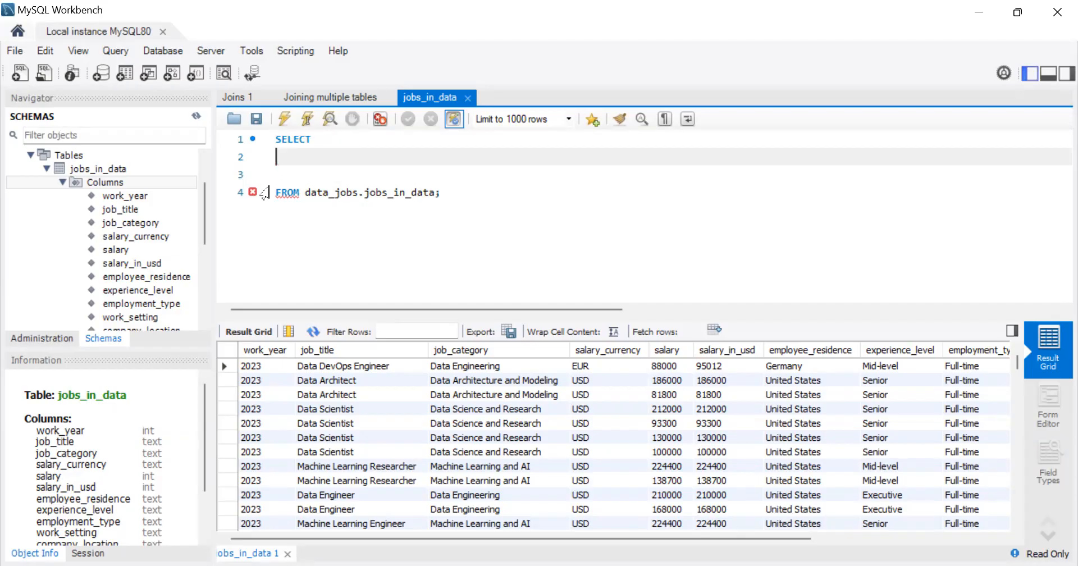
# Step: Add work_year as the first column under SELECT, followed by a comma and a new line
pyautogui.click(154, 198)
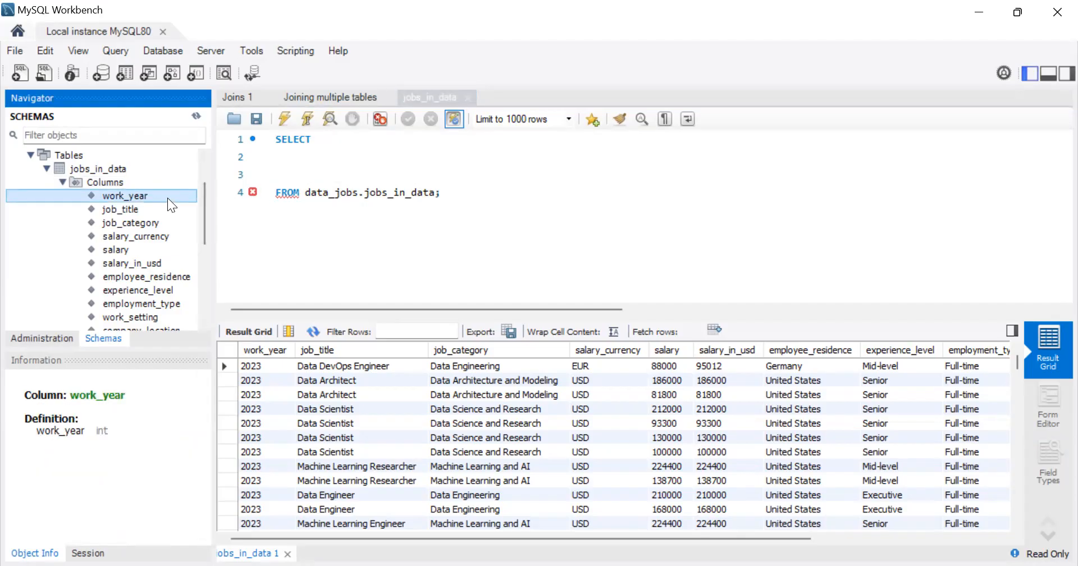
pyautogui.click(268, 178)
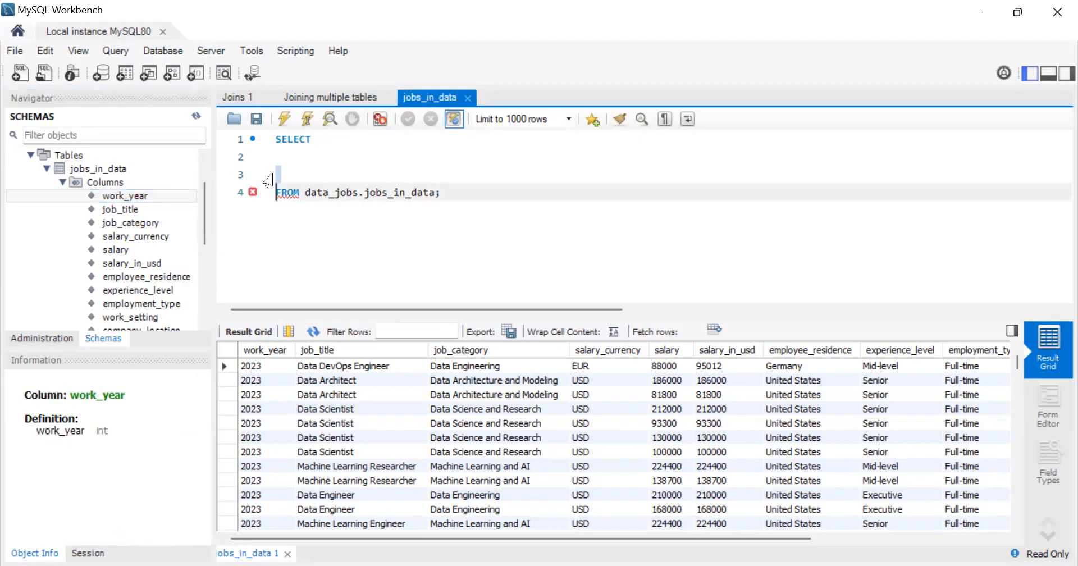
pyautogui.click(286, 156)
pyautogui.write('wor')
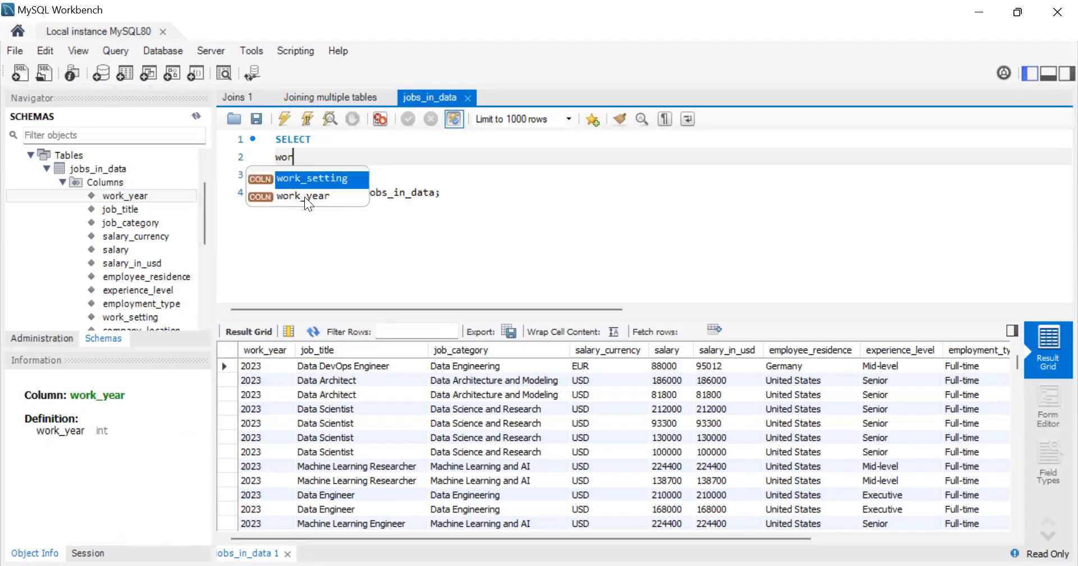
pyautogui.click(304, 196)
pyautogui.press('Return')
pyautogui.write(',')
pyautogui.press('Return')
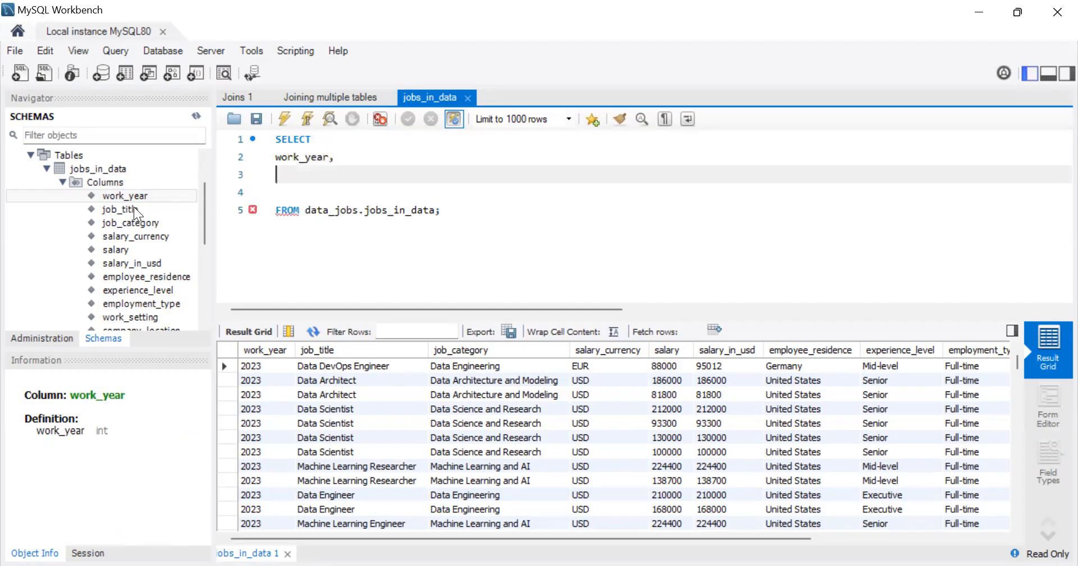
pyautogui.doubleClick(133, 208)
pyautogui.press('BackSpace')
pyautogui.press('BackSpace')
pyautogui.press('BackSpace')
pyautogui.press('BackSpace')
pyautogui.press('BackSpace')
pyautogui.press('BackSpace')
pyautogui.press('BackSpace')
pyautogui.press('BackSpace')
pyautogui.press('BackSpace')
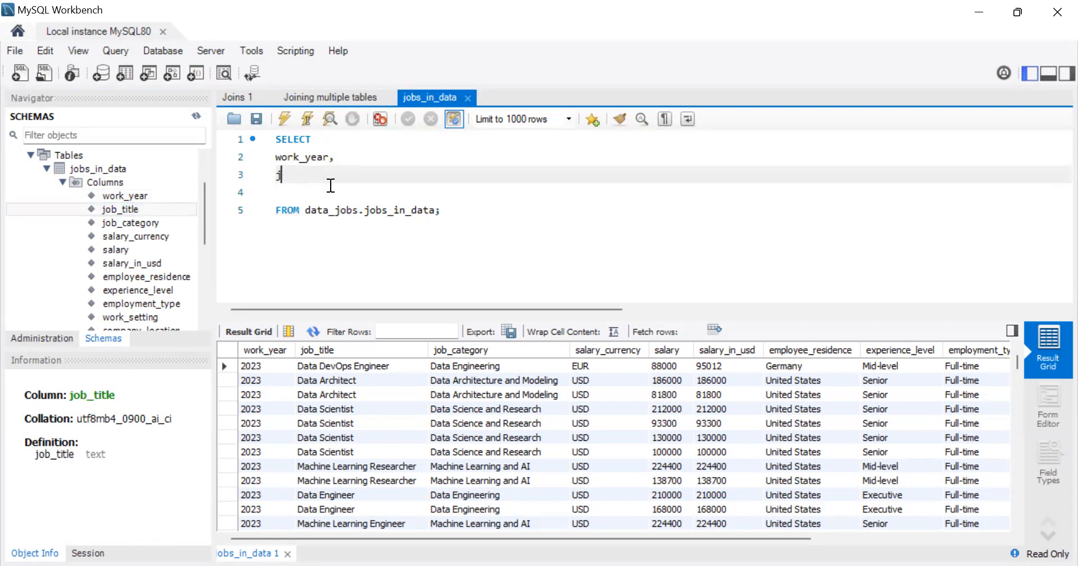
# Step: Add job_category to the SELECT list below work_year, ending with a comma and a new line
pyautogui.doubleClick(151, 221)
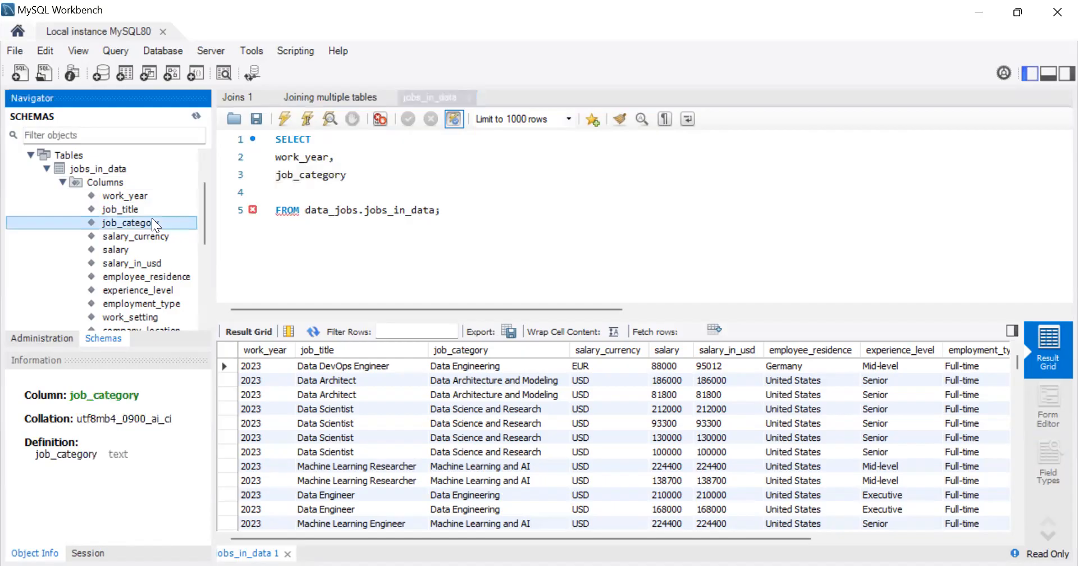
pyautogui.click(359, 190)
pyautogui.click(354, 179)
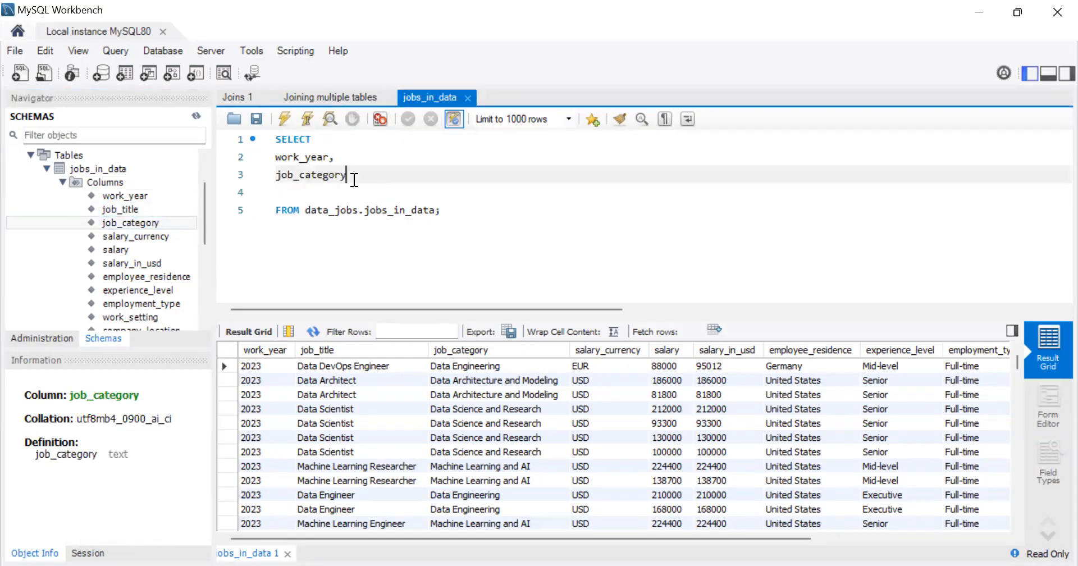
pyautogui.write(',')
pyautogui.press('Return')
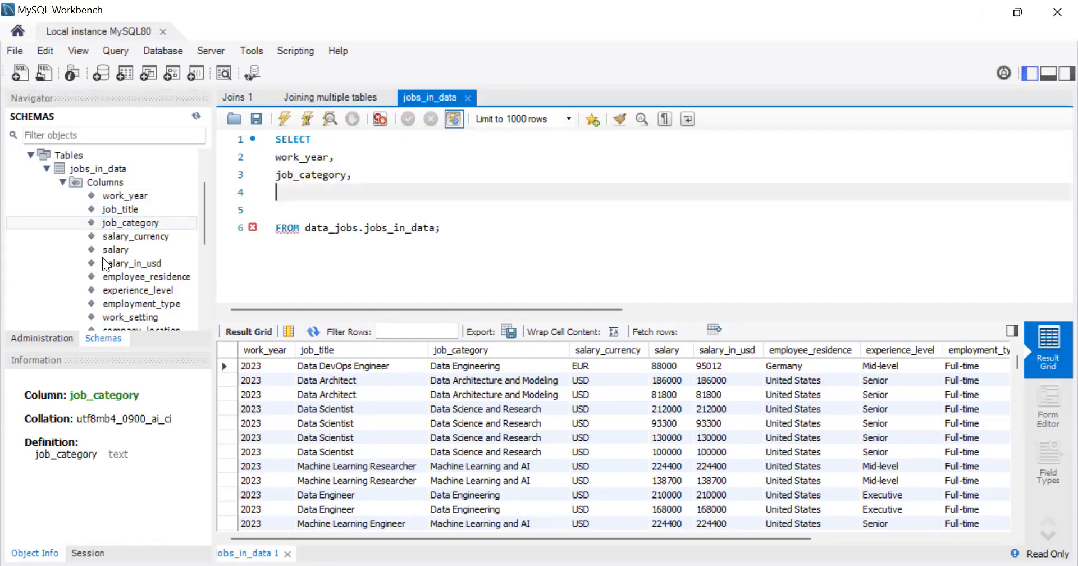
# Step: Add the salary_currency and experience_level columns to the SELECT list, each on its own line with a trailing comma
pyautogui.doubleClick(155, 239)
pyautogui.write(',')
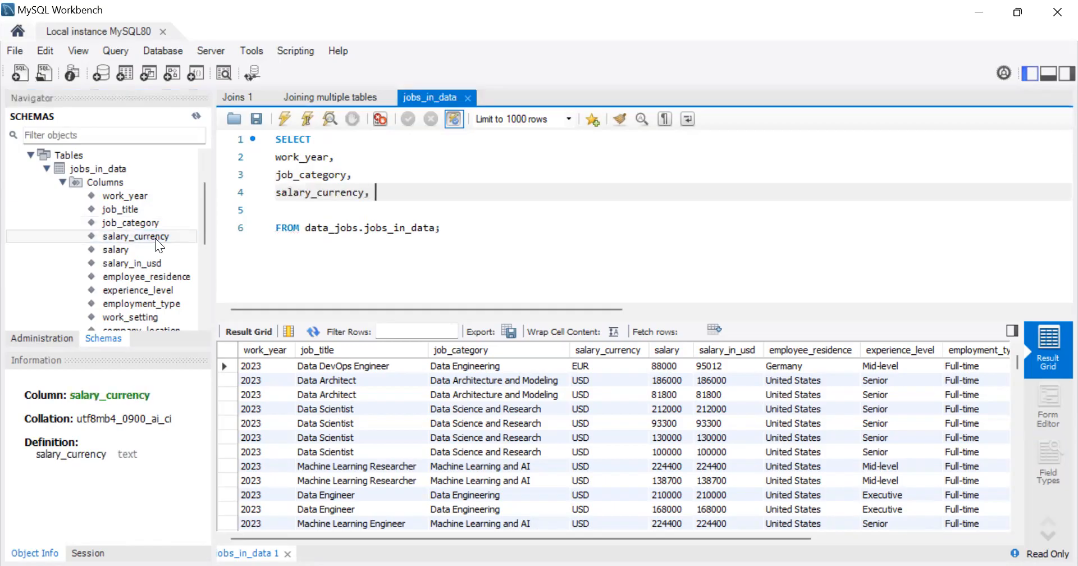
pyautogui.press('Return')
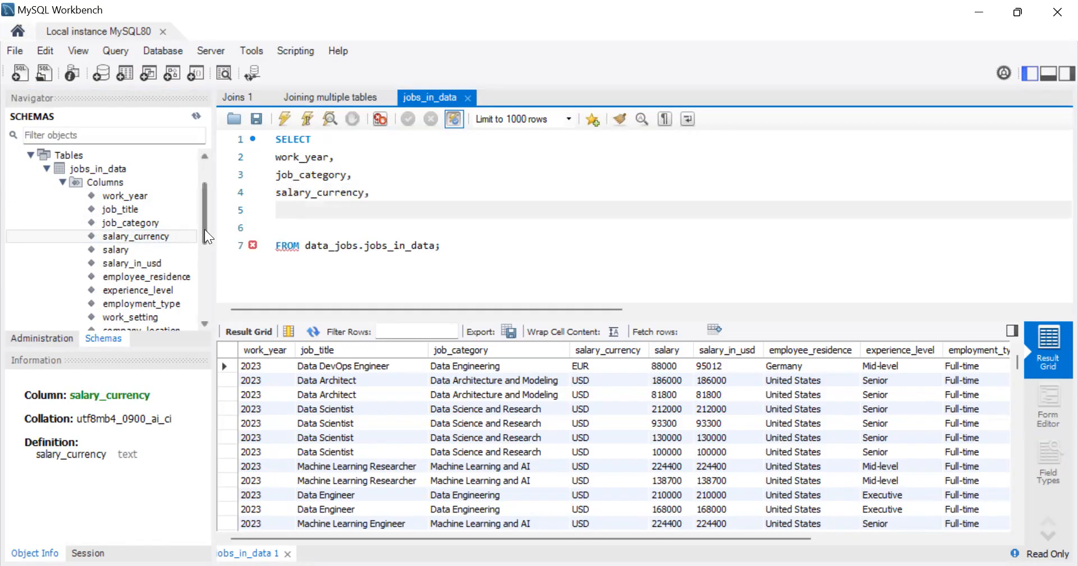
pyautogui.moveTo(204, 229); pyautogui.dragTo(203, 241)
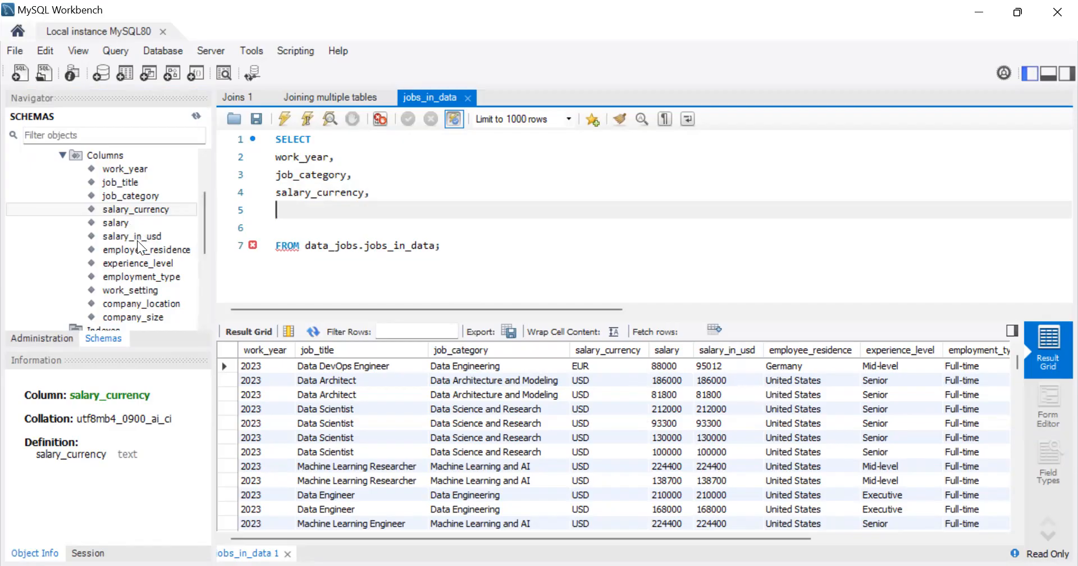
pyautogui.doubleClick(158, 262)
pyautogui.write(',')
pyautogui.press('Return')
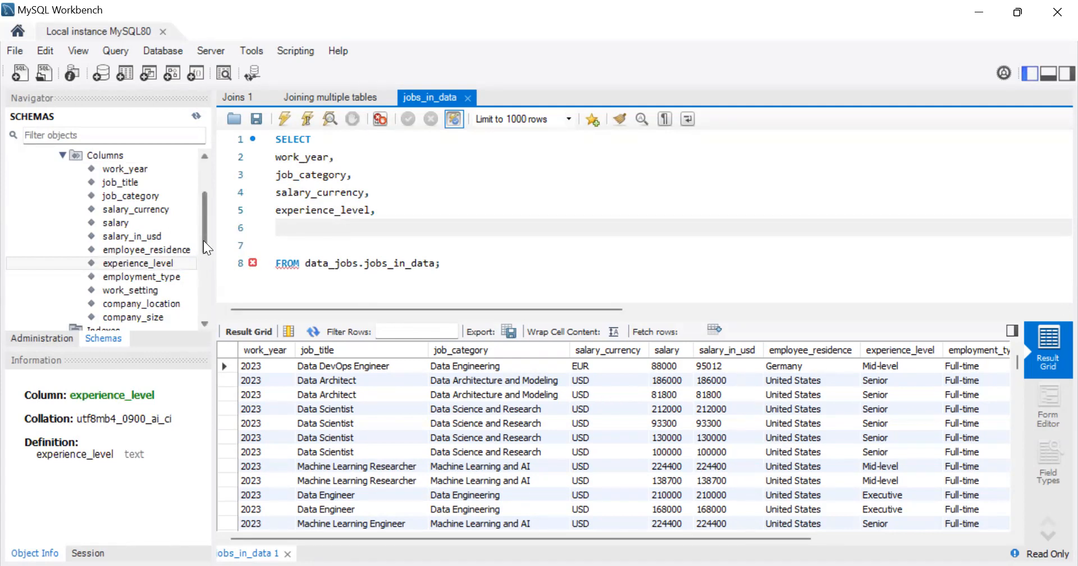
# Step: Add work_setting to the SELECT list below experience_level, ending with a comma and a new line
pyautogui.moveTo(203, 240); pyautogui.dragTo(203, 251)
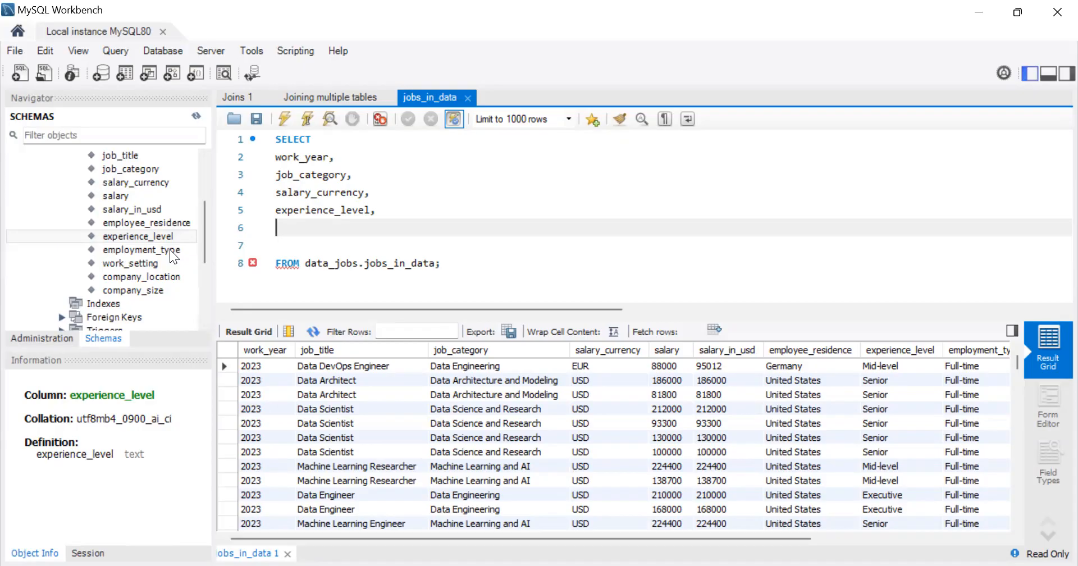
pyautogui.doubleClick(146, 263)
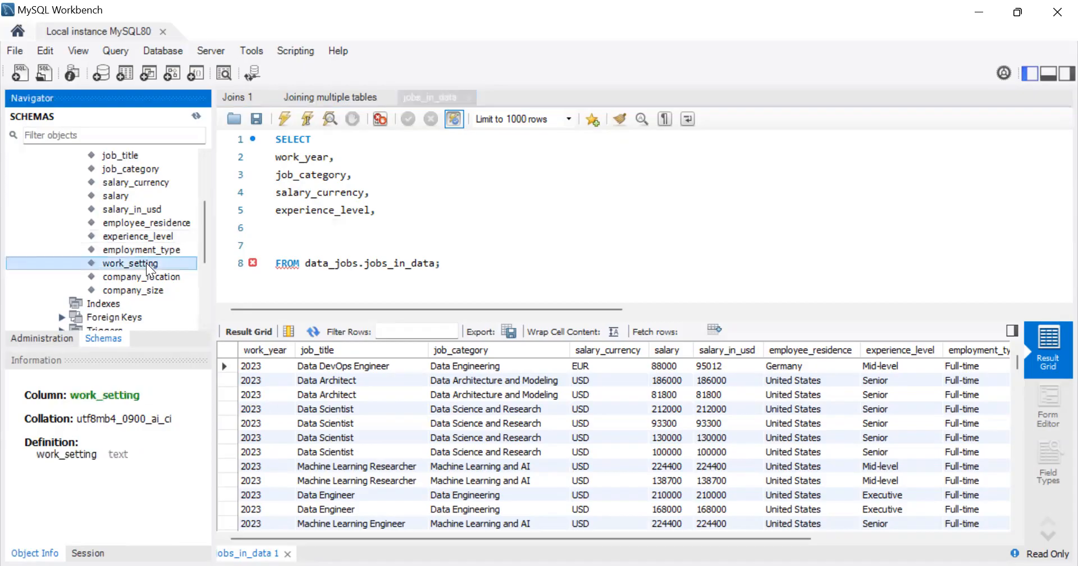
pyautogui.write(',')
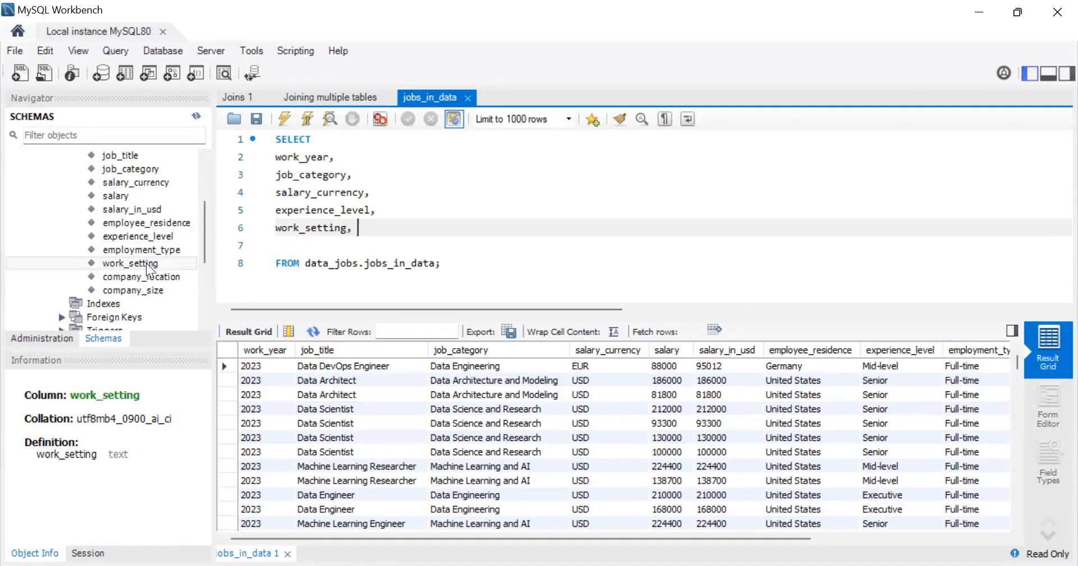
pyautogui.press('Return')
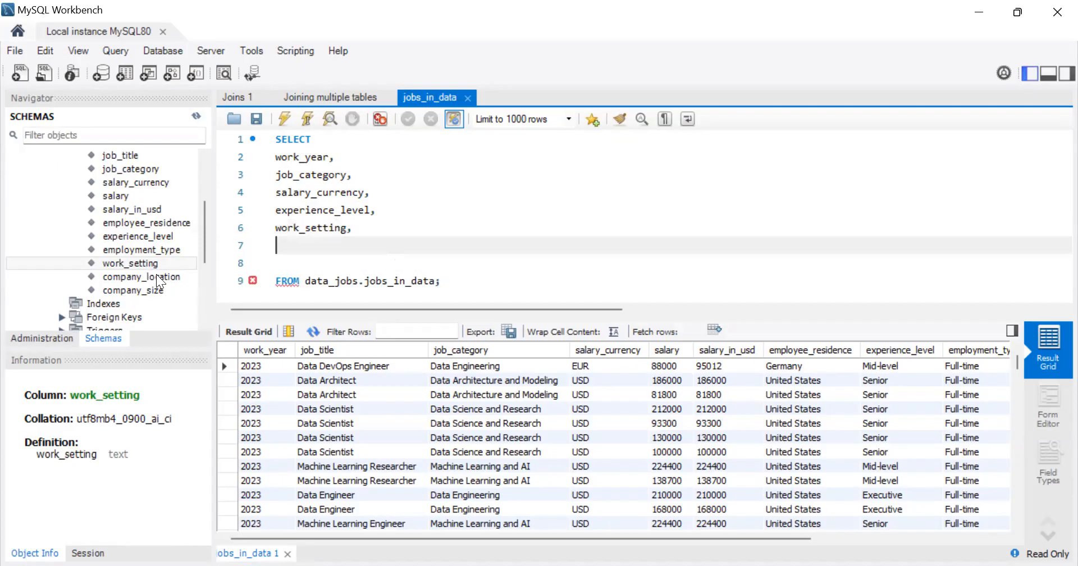
# Step: Add the company_location and company_size columns to the SELECT list, each on its own line with a trailing comma
pyautogui.doubleClick(157, 274)
pyautogui.write(',')
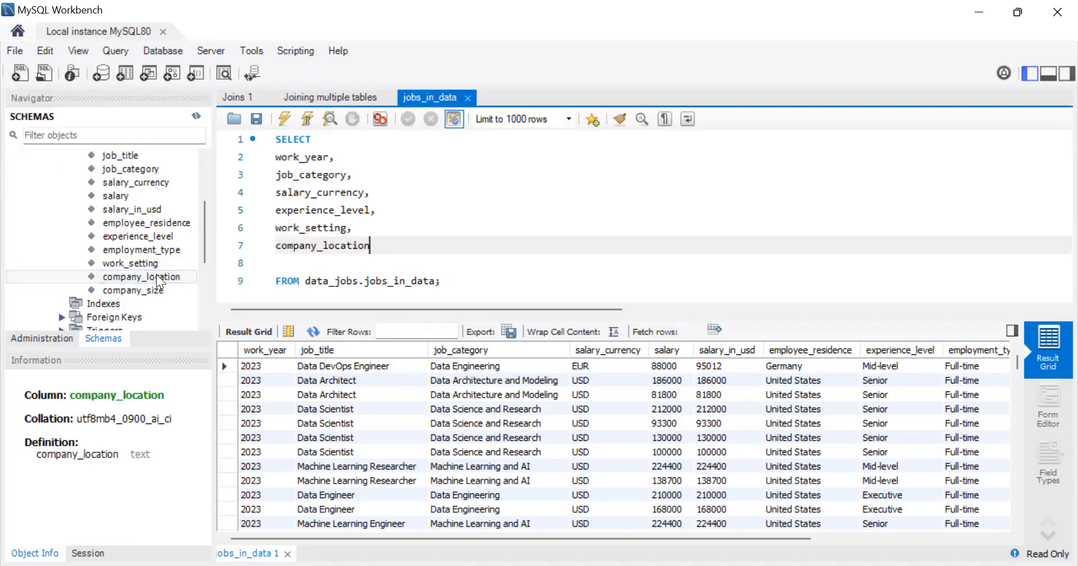
pyautogui.press('Return')
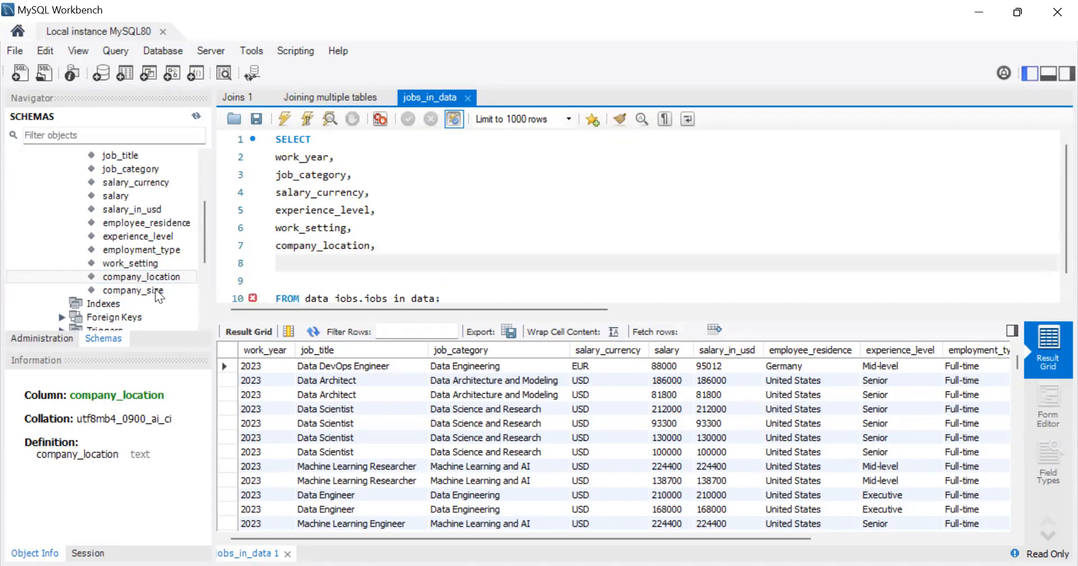
pyautogui.doubleClick(153, 291)
pyautogui.write(',')
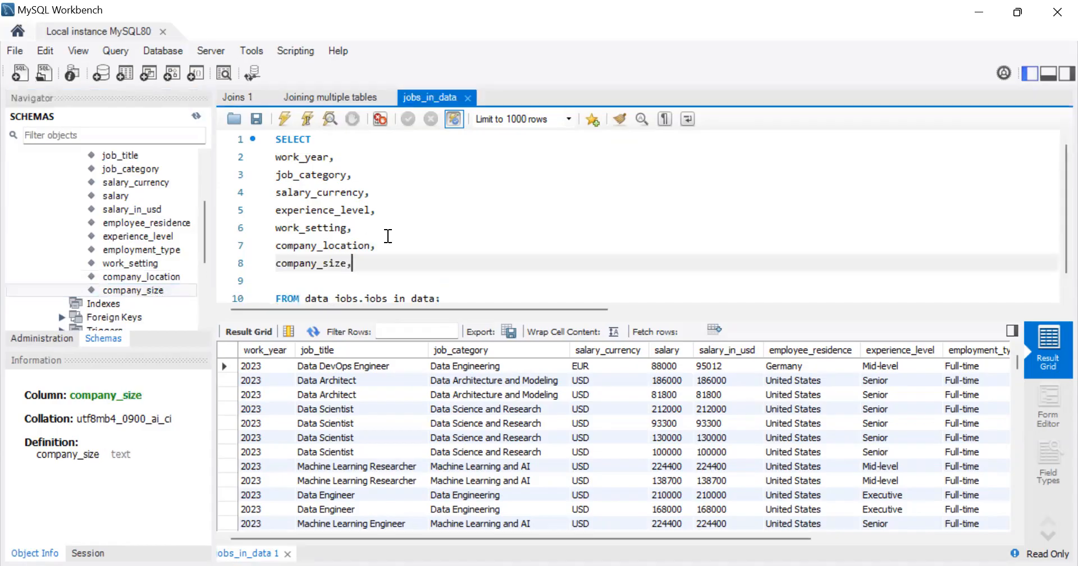
pyautogui.press('Return')
# Step: Add the expression count(*) as no_of_positions below company_size, ending with a comma and a new line
pyautogui.scroll(-1, 405, 224)
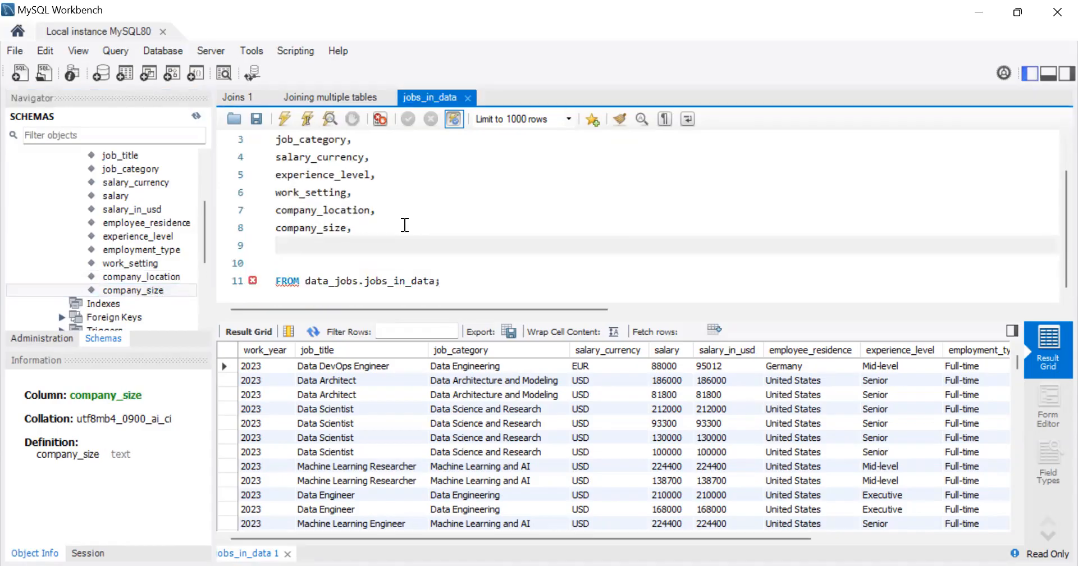
pyautogui.write('cou')
pyautogui.write('(')
pyautogui.press('Escape')
pyautogui.write('*)')
pyautogui.write('as no_of')
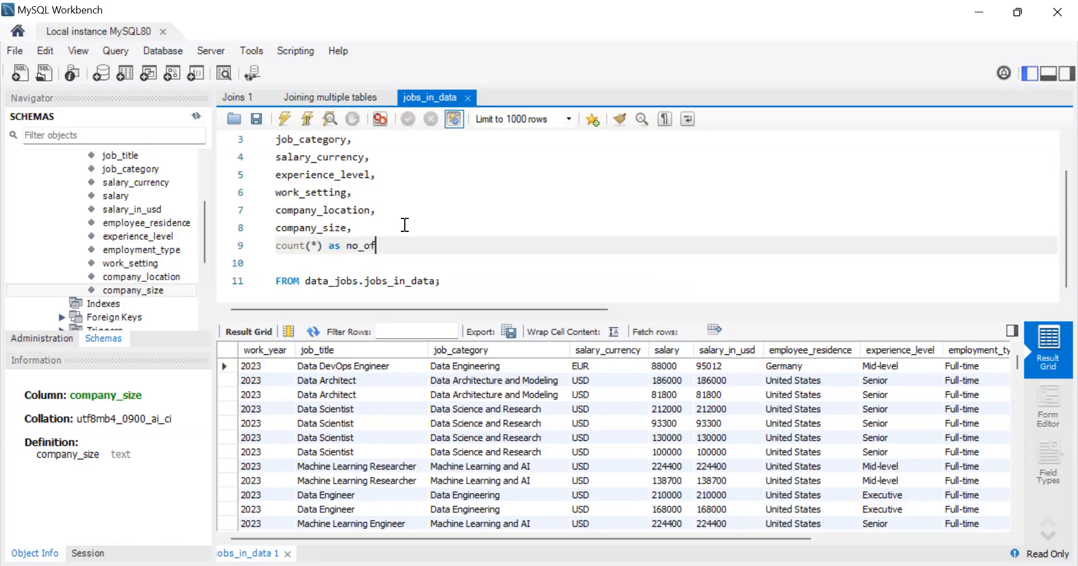
pyautogui.write('_positions,')
pyautogui.press('Return')
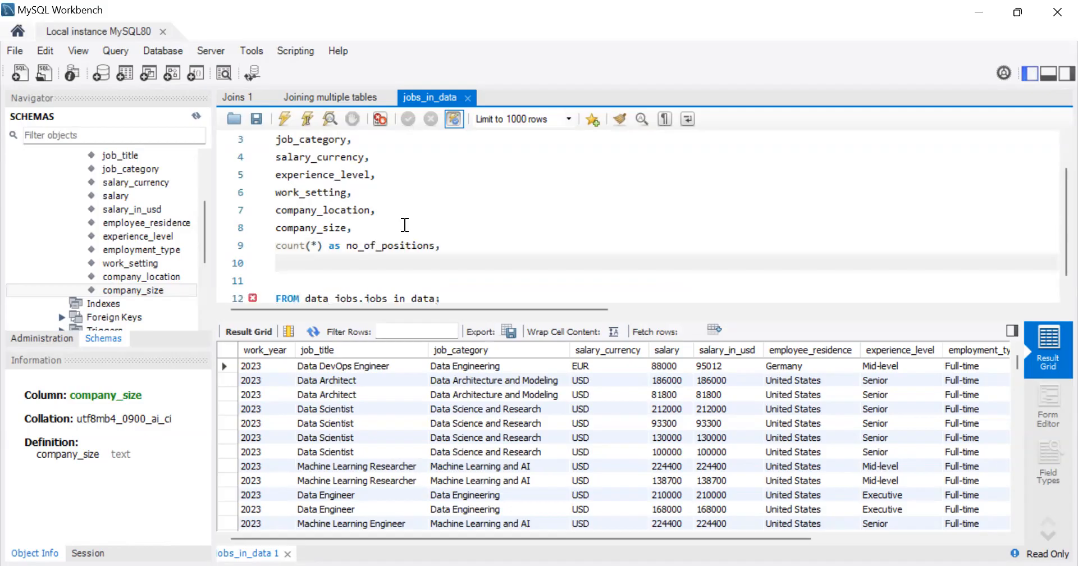
pyautogui.moveTo(436, 245); pyautogui.dragTo(382, 246)
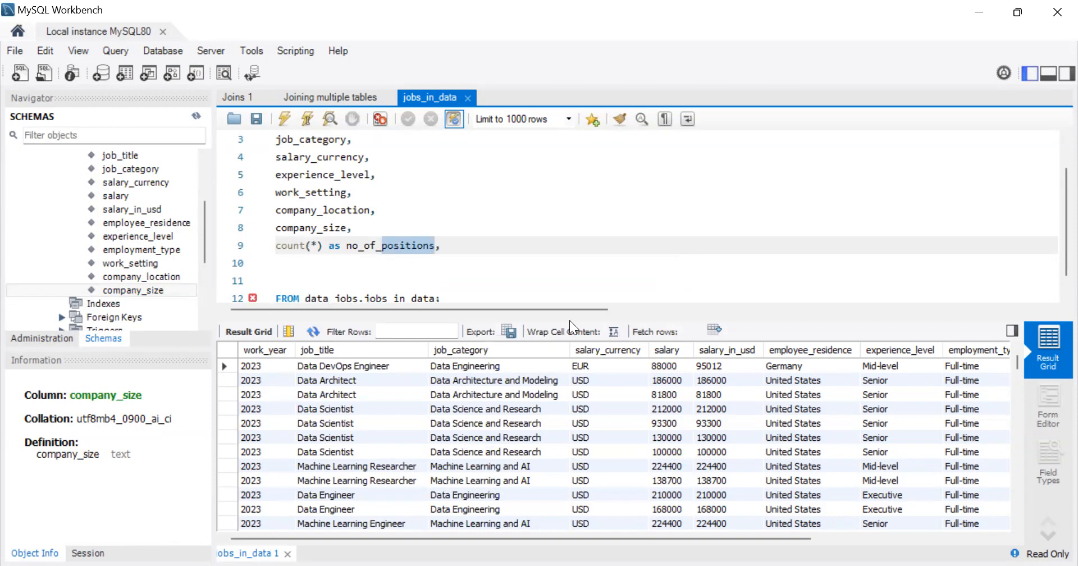
pyautogui.hotkey('alt', 'Tab')
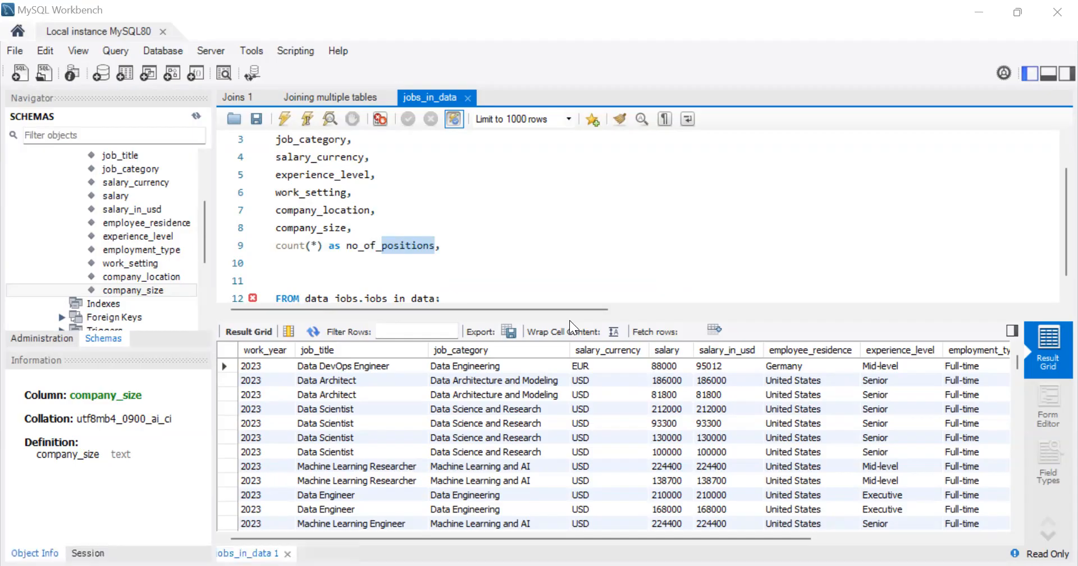
# Step: Add sum(salary_in_usd) as sum_salaries as the last expression of the SELECT list
pyautogui.click(458, 245)
pyautogui.press('Down')
pyautogui.write('sum(')
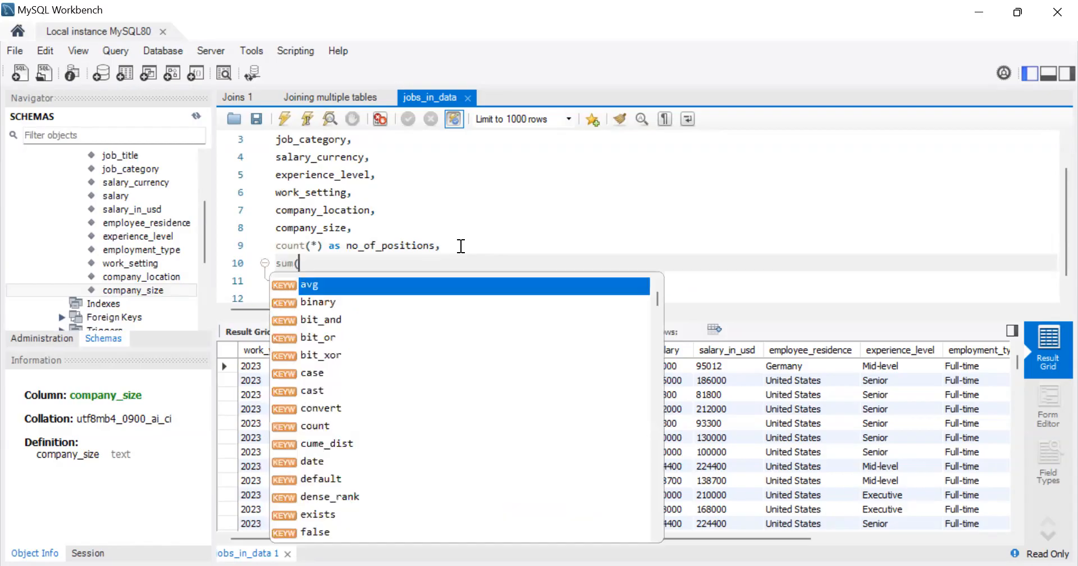
pyautogui.doubleClick(151, 209)
pyautogui.write(') as')
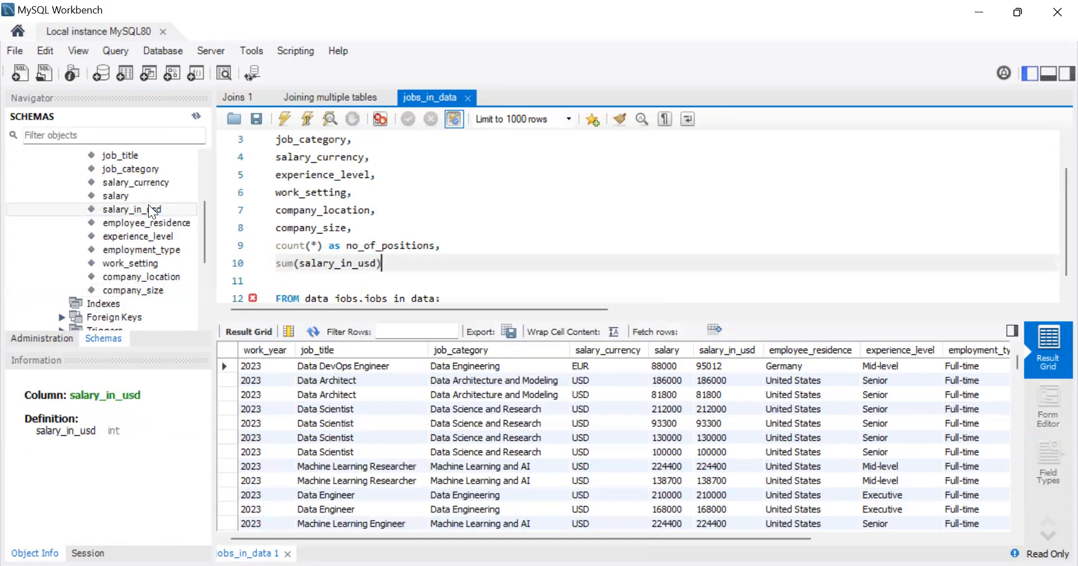
pyautogui.write(' sum)')
pyautogui.press('BackSpace')
pyautogui.write('_salaries')
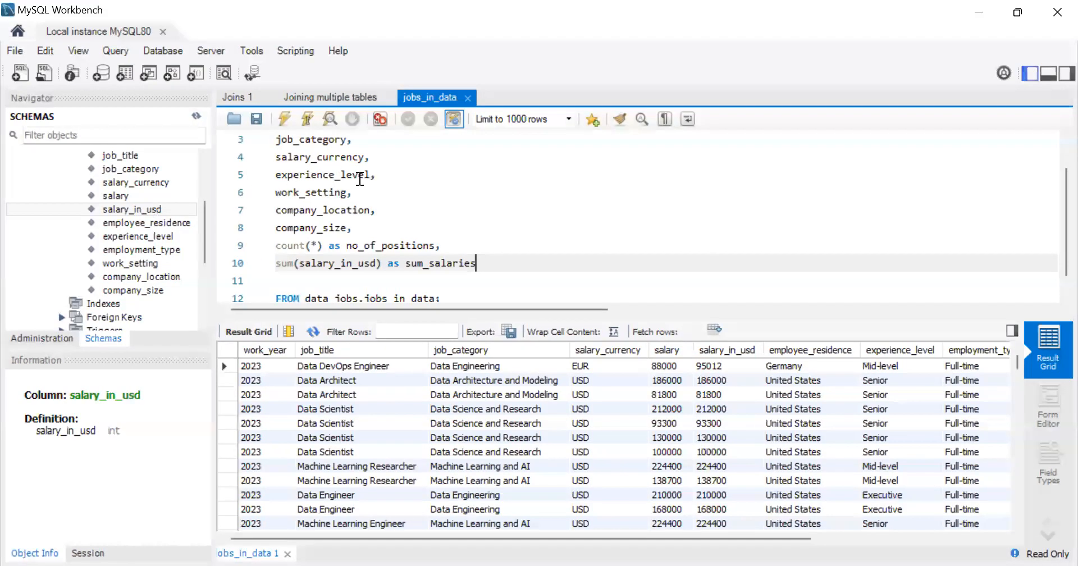
pyautogui.scroll(1, 349, 163)
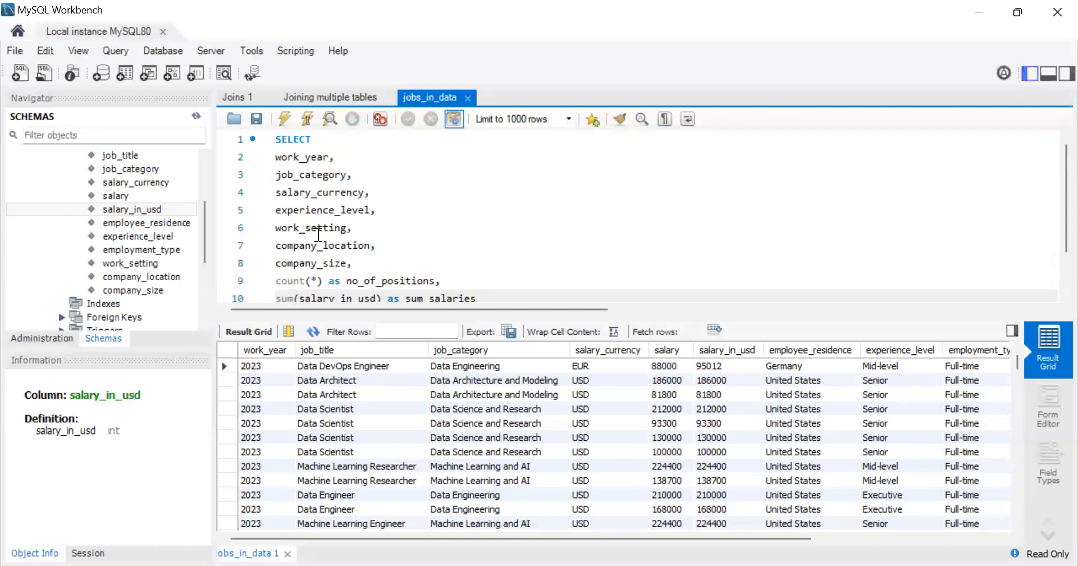
pyautogui.scroll(-1, 323, 201)
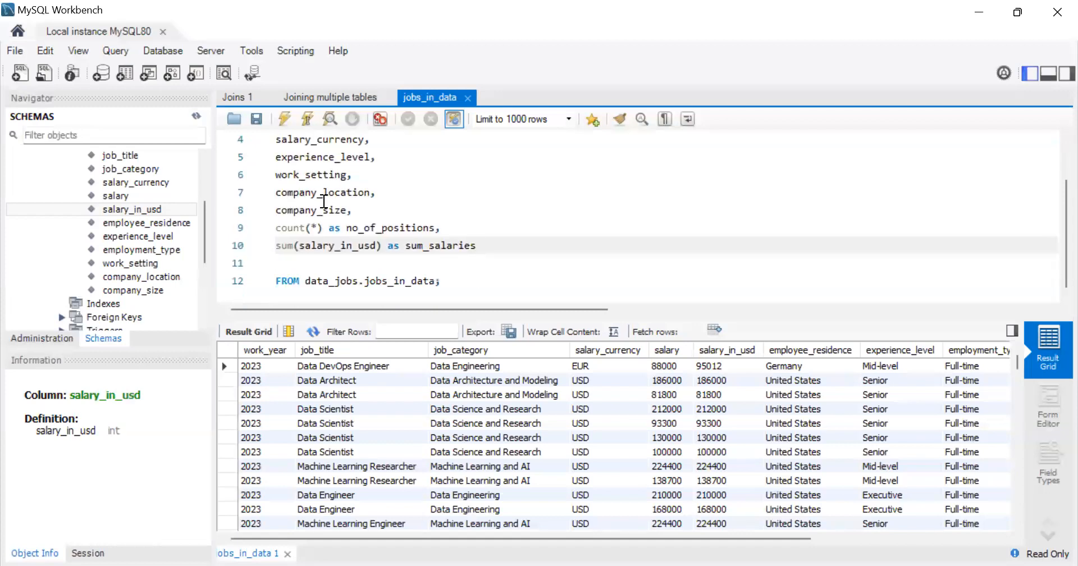
pyautogui.click(289, 263)
pyautogui.press('BackSpace')
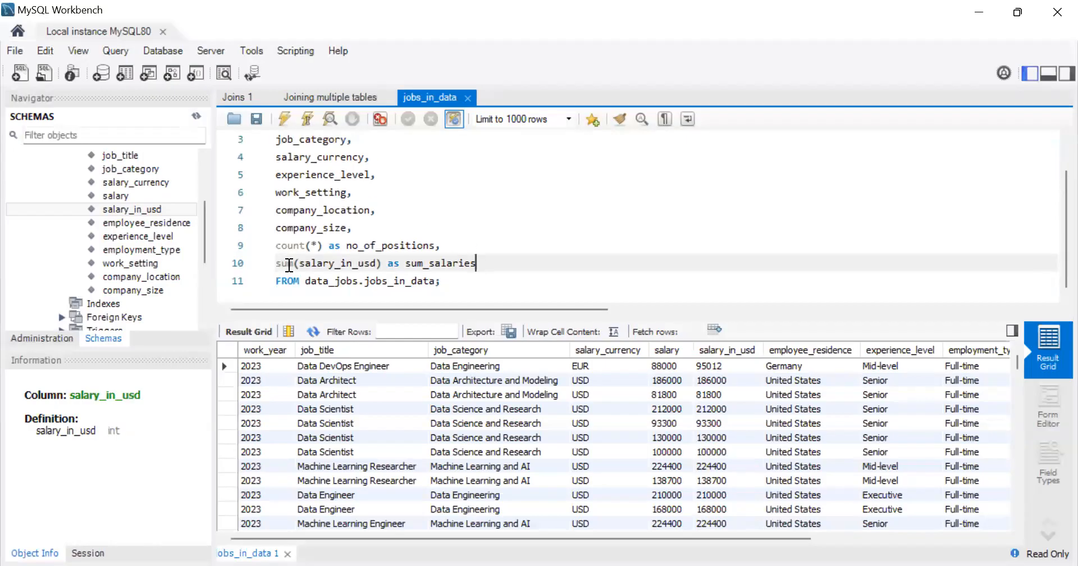
pyautogui.press('Return')
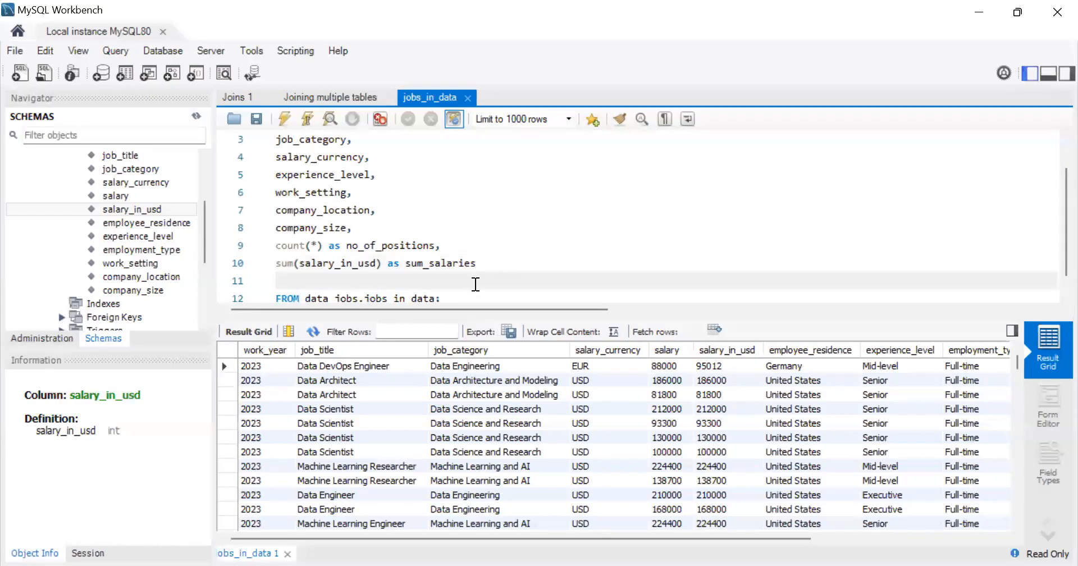
# Step: Move the closing semicolon onto its own line below the FROM clause
pyautogui.click(438, 298)
pyautogui.press('Return')
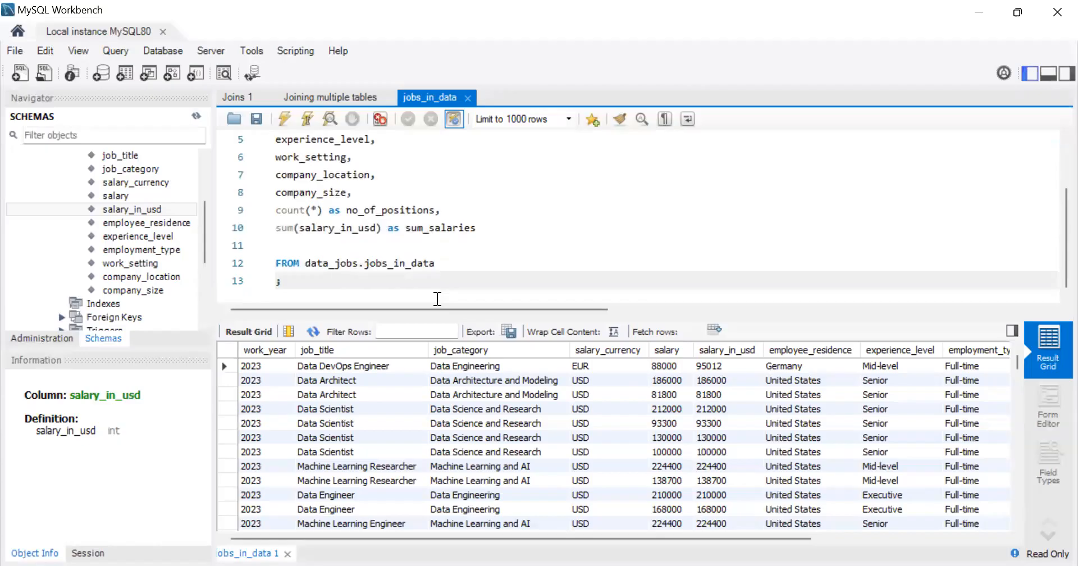
pyautogui.scroll(2, 528, 245)
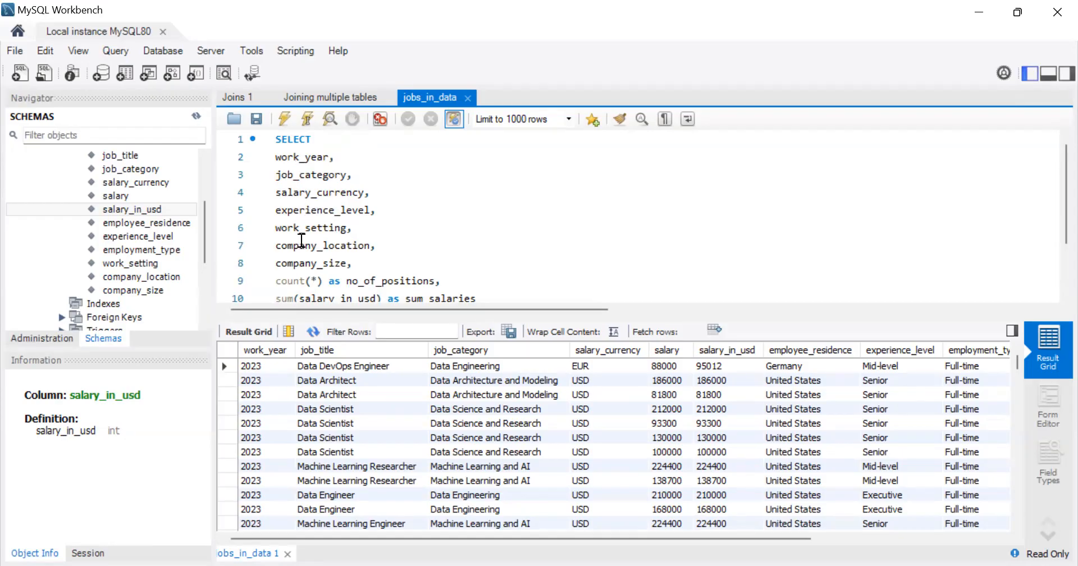
# Step: Add the clause Group by 1,2,3,4,5,6,7 before the closing semicolon, below the FROM line
pyautogui.scroll(-2, 302, 254)
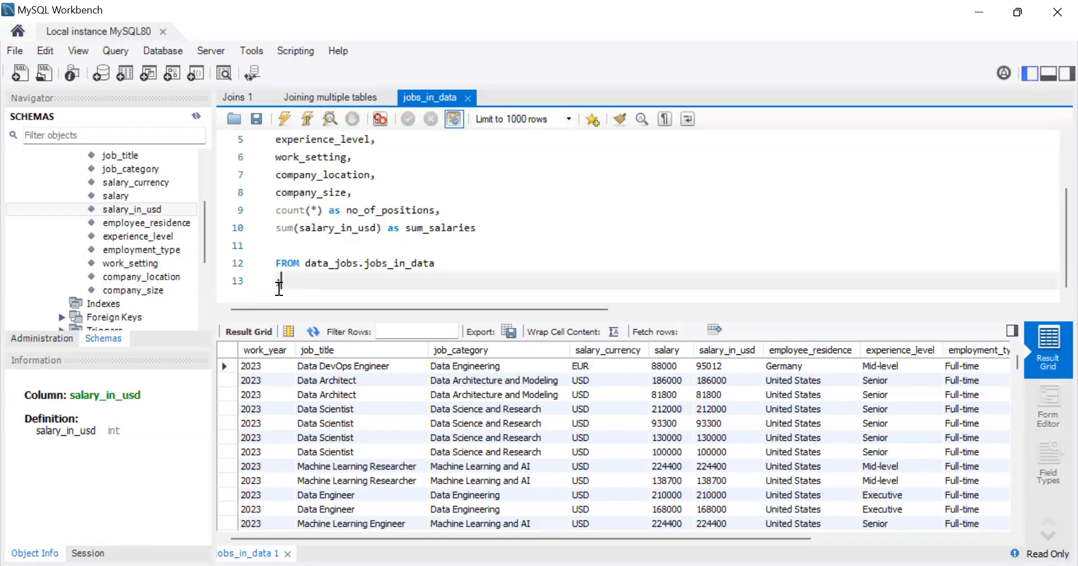
pyautogui.write('Group by 1,2,3,4,5,6,7')
# Step: Check the numbered grouping against the SELECT list and execute the query
pyautogui.scroll(2, 469, 268)
pyautogui.scroll(-2, 472, 268)
pyautogui.scroll(2, 472, 268)
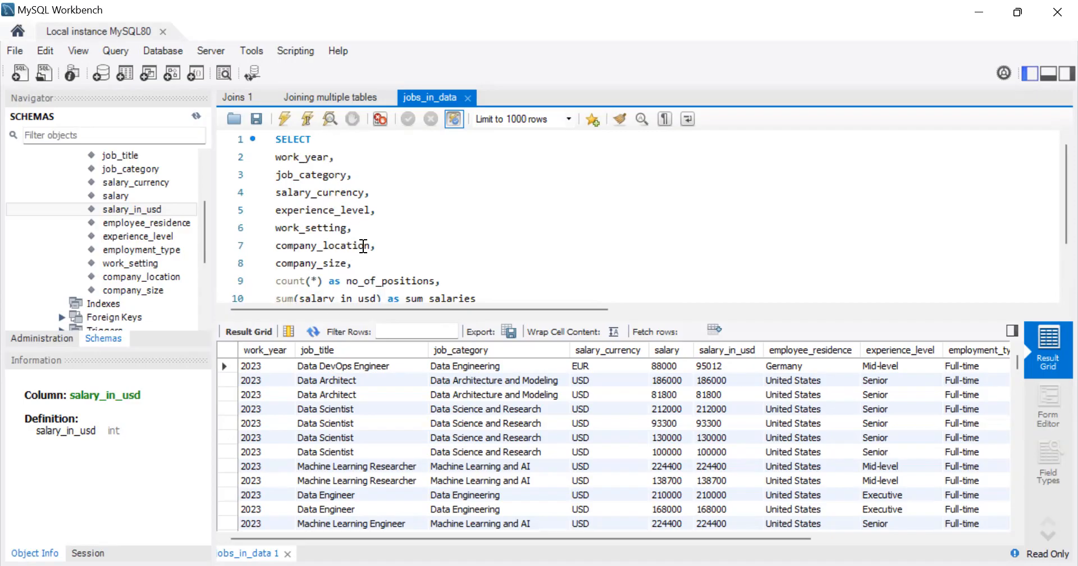
pyautogui.scroll(-1, 317, 183)
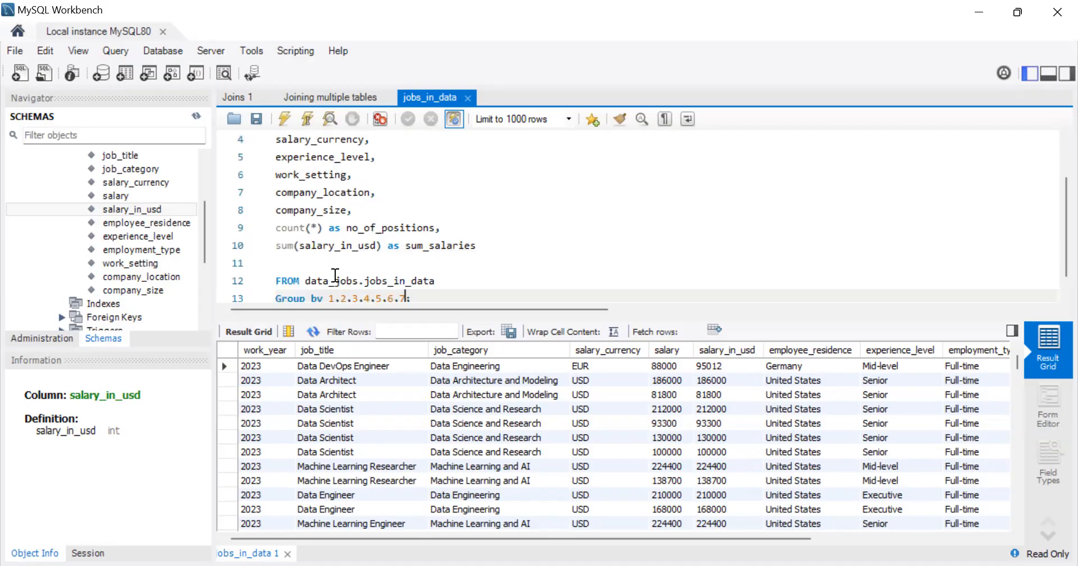
pyautogui.scroll(-1, 457, 287)
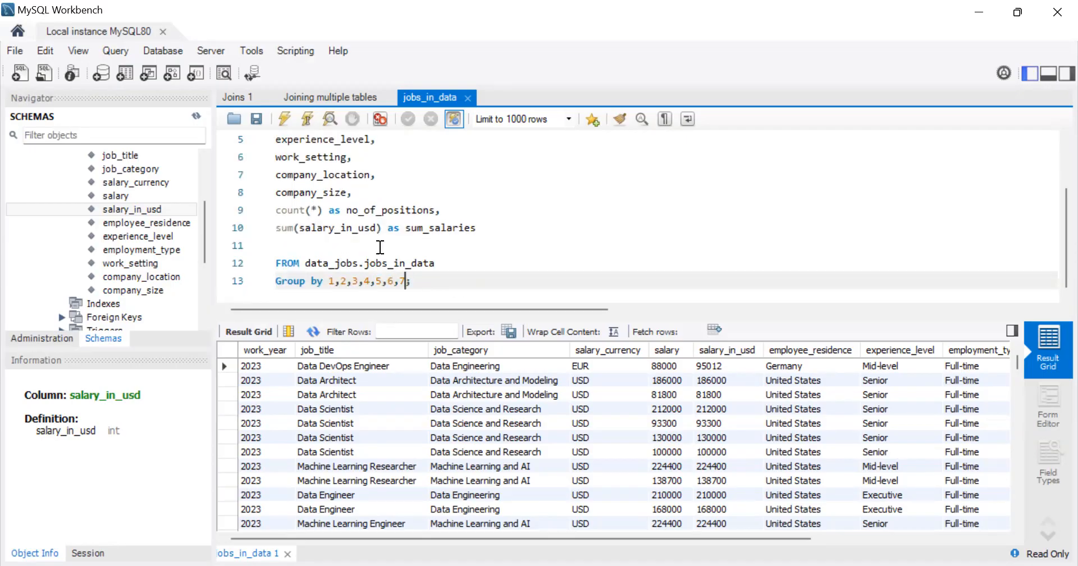
pyautogui.scroll(2, 380, 247)
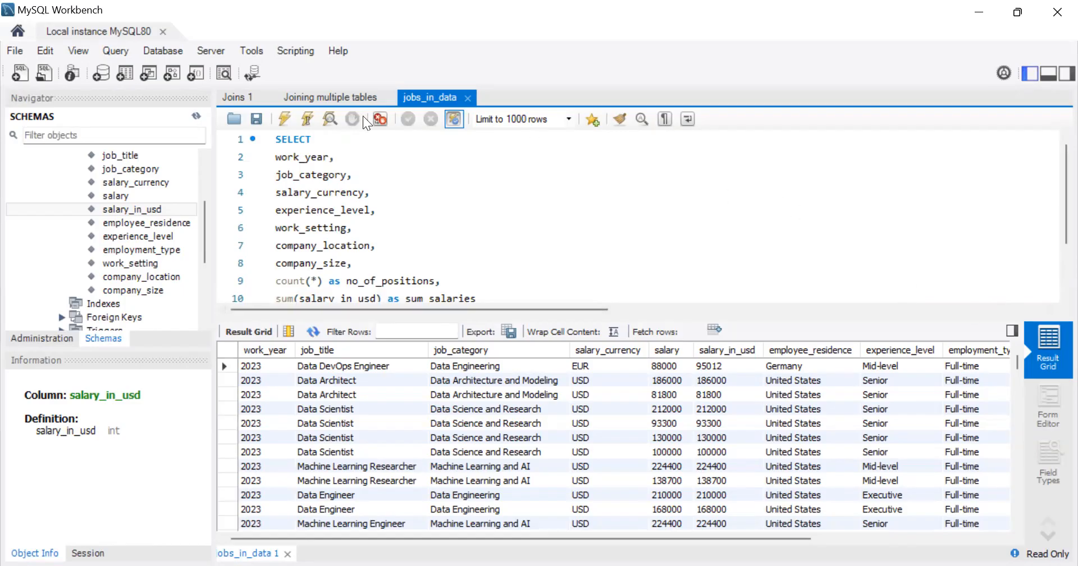
pyautogui.click(283, 118)
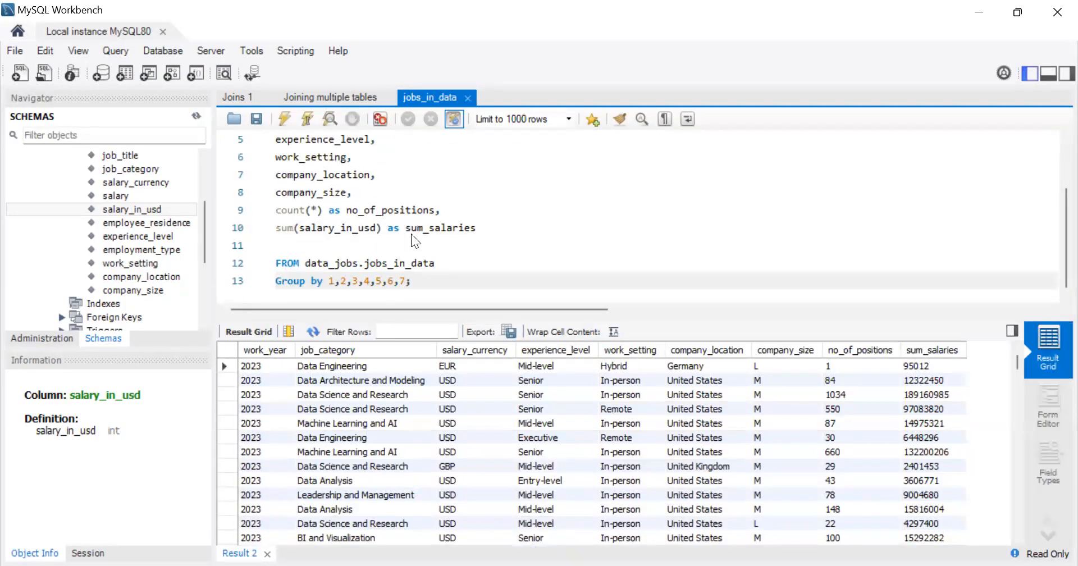
# Step: Save the query as an SQL script named data_jobs_1 in the 3. Power BI folder
pyautogui.hotkey('ctrl', 's')
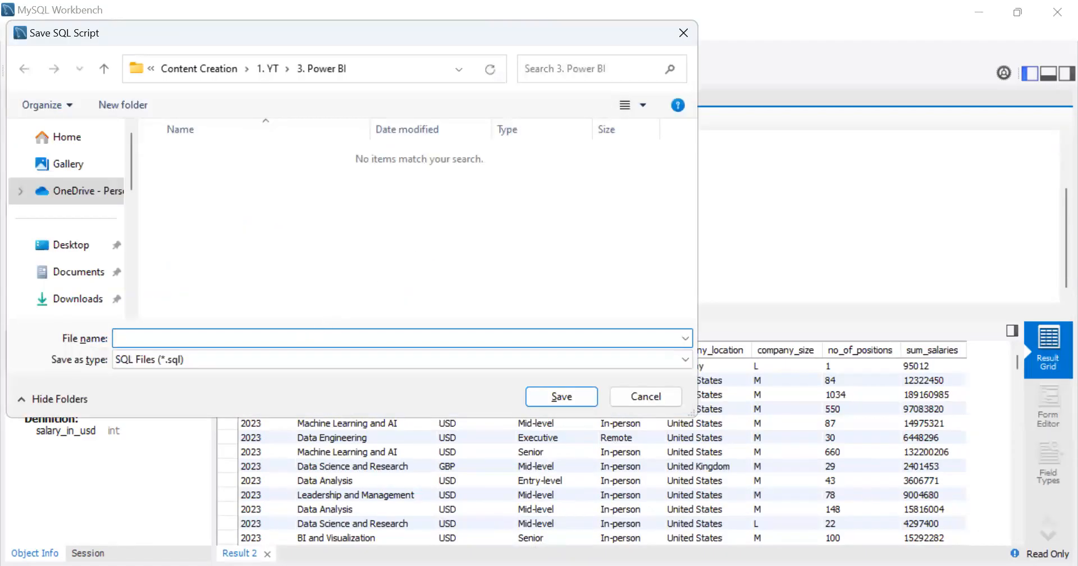
pyautogui.write('data')
pyautogui.press('BackSpace')
pyautogui.press('BackSpace')
pyautogui.press('BackSpace')
pyautogui.press('BackSpace')
pyautogui.write('data')
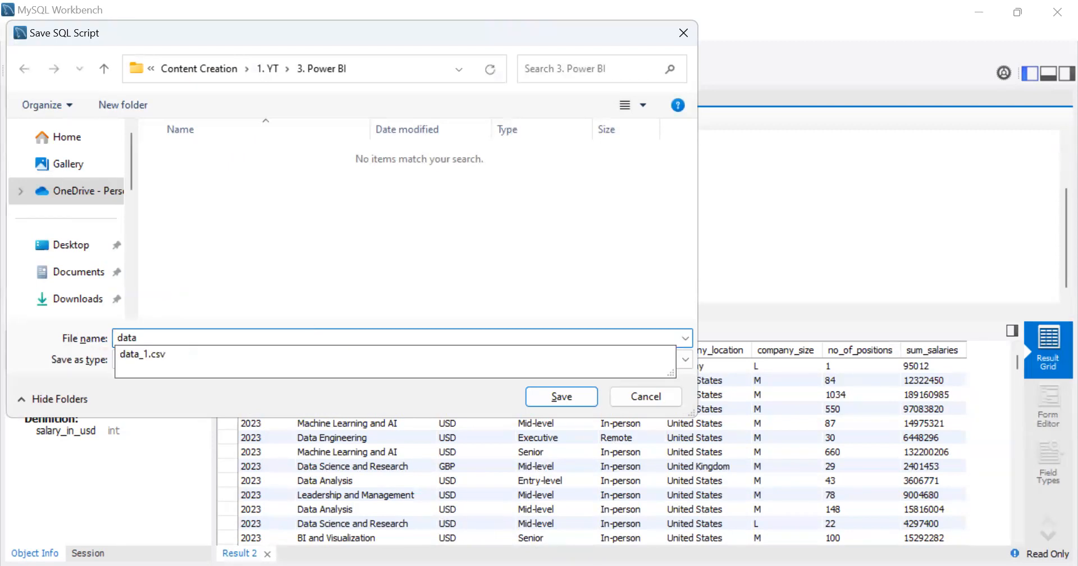
pyautogui.write('_jobs')
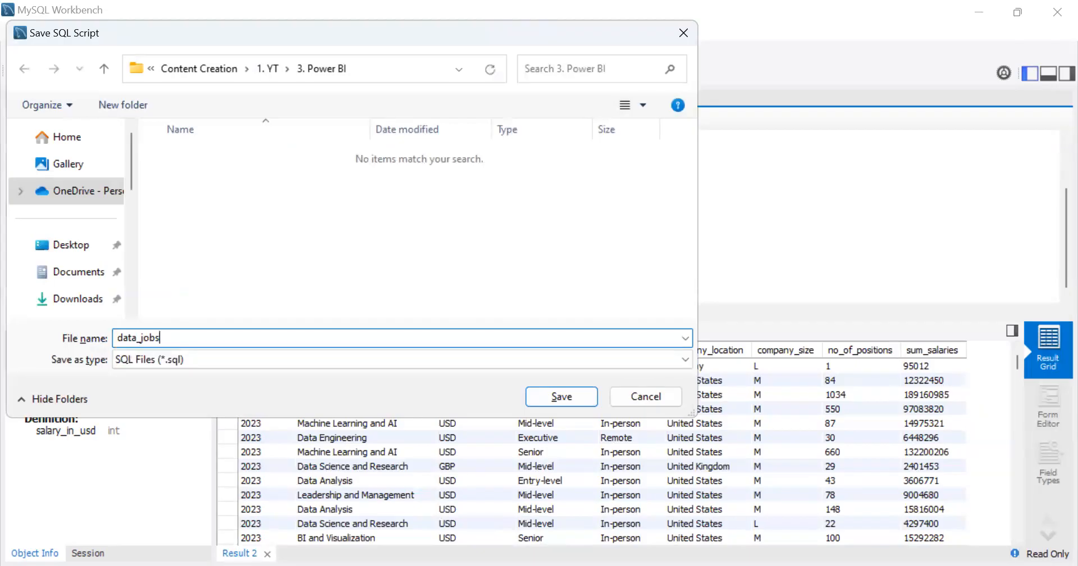
pyautogui.write('_1')
pyautogui.click(566, 396)
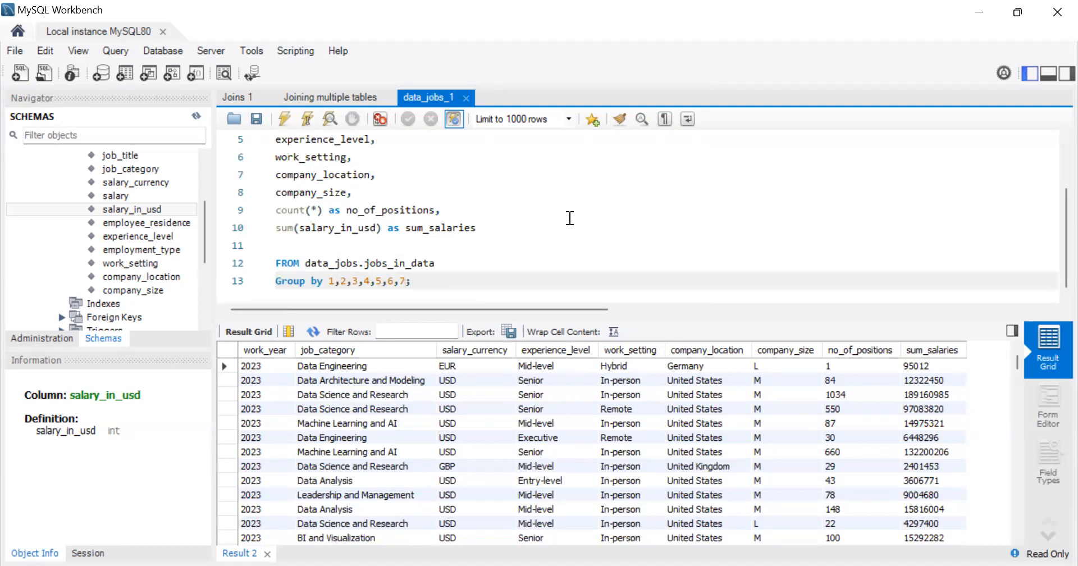
pyautogui.scroll(2, 569, 218)
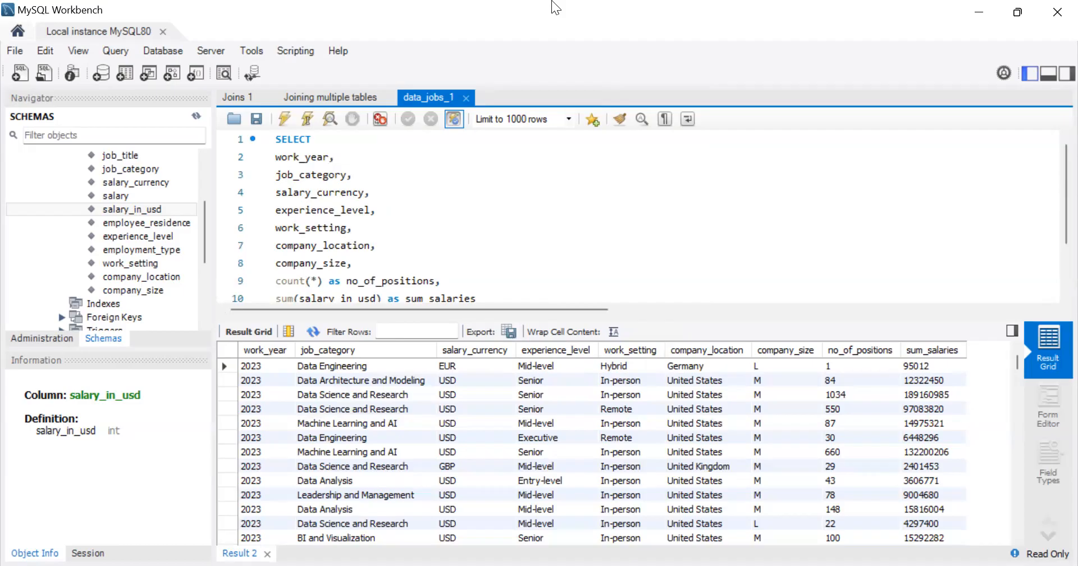
# Step: Switch to Power BI Desktop and open the jobs_in_data file as a Text/CSV data source
pyautogui.hotkey('alt', 'Tab')
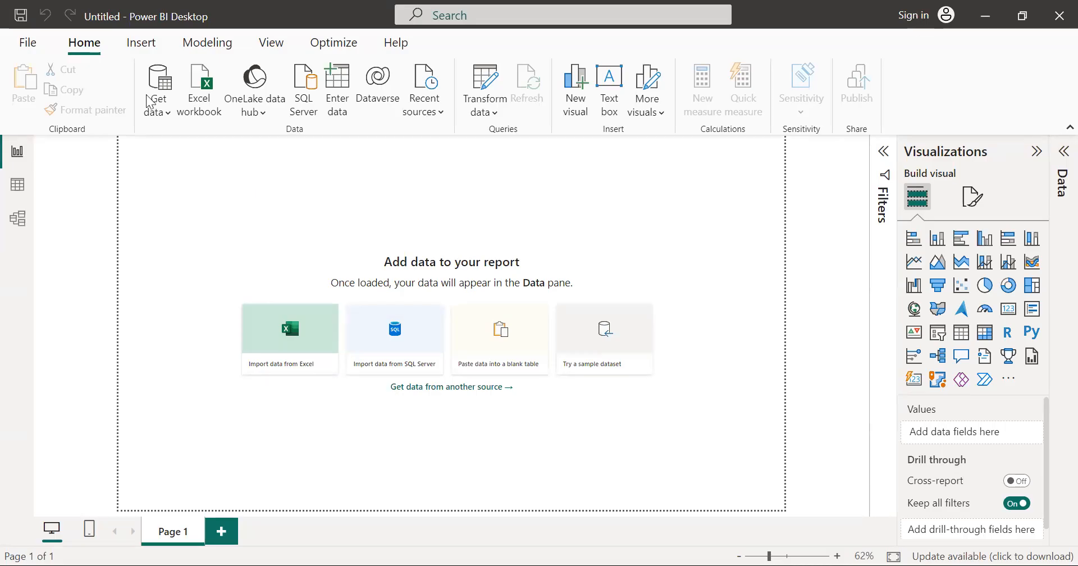
pyautogui.click(164, 112)
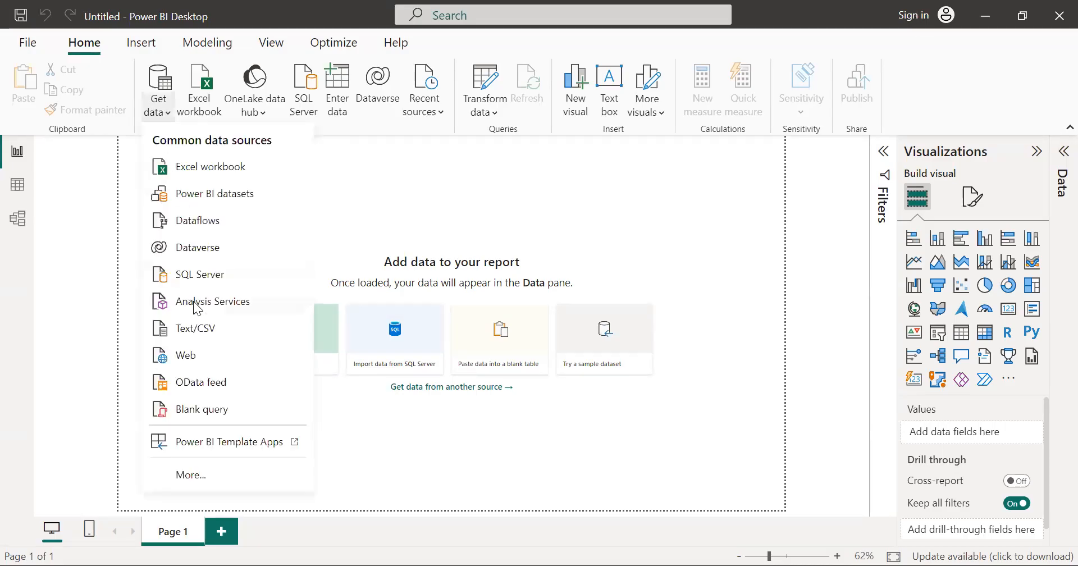
pyautogui.click(195, 331)
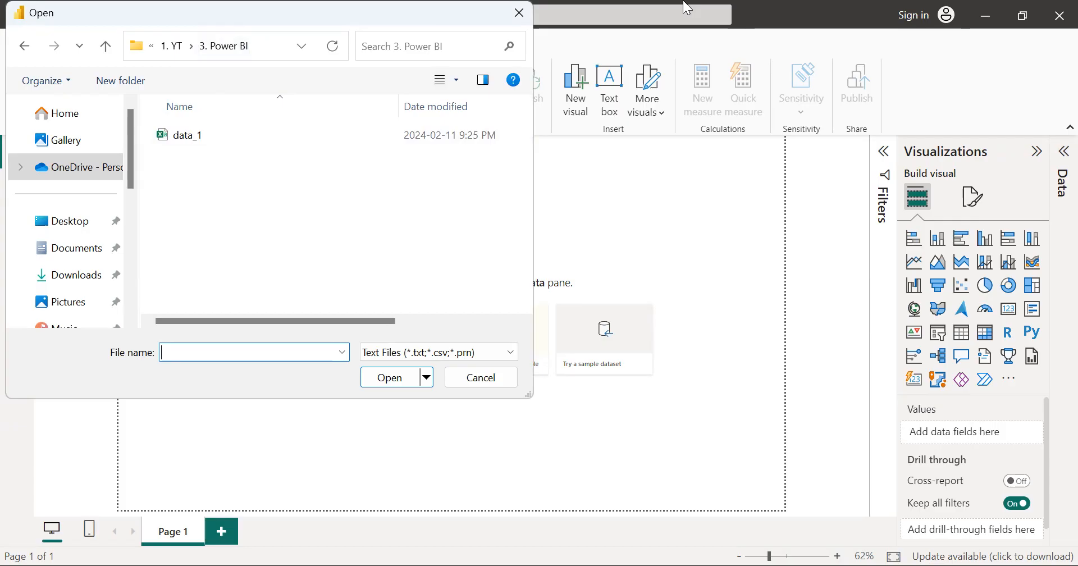
pyautogui.click(683, 1)
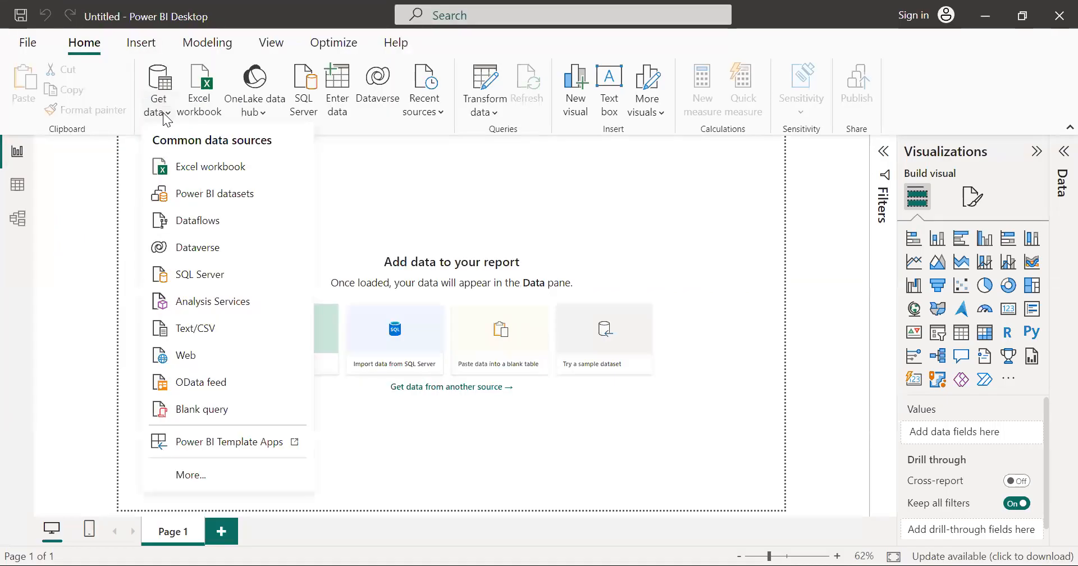
pyautogui.click(205, 324)
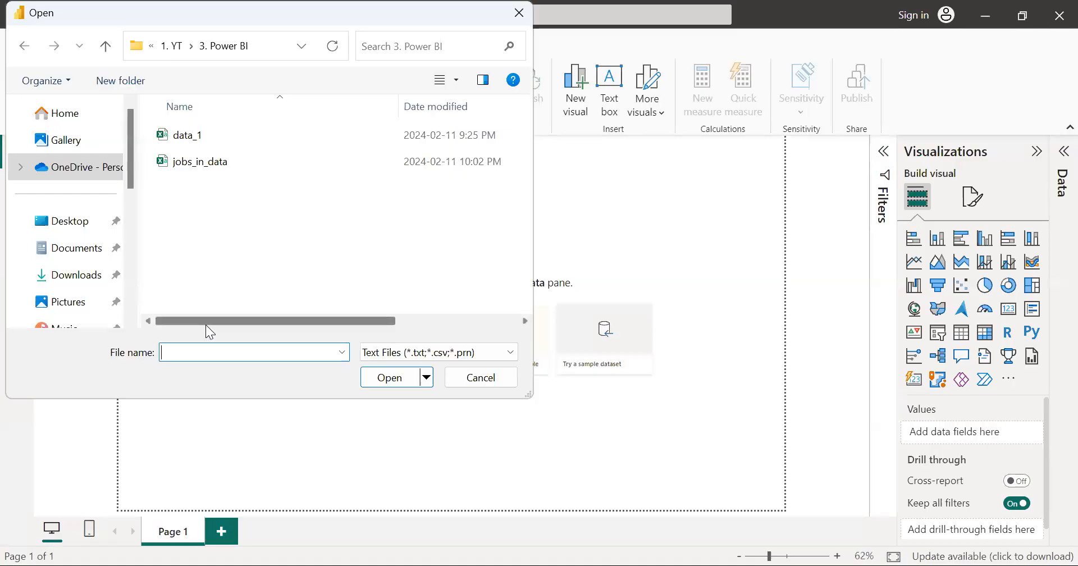
pyautogui.doubleClick(341, 163)
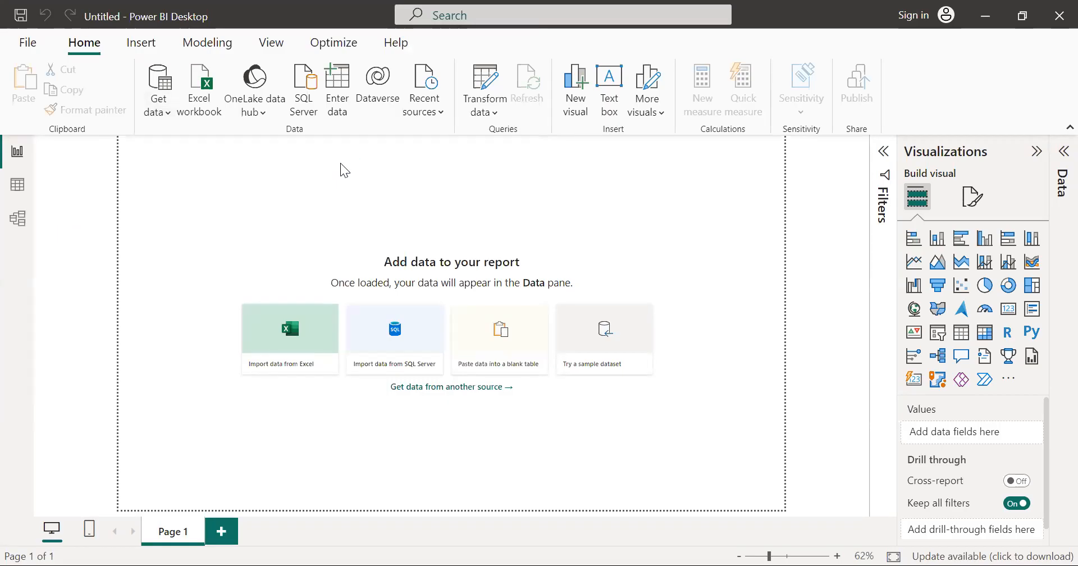
# Step: Review the previewed columns, load the data into the report, and expand the jobs_in_data table to show its fields
pyautogui.hscroll(5, 610, 233)
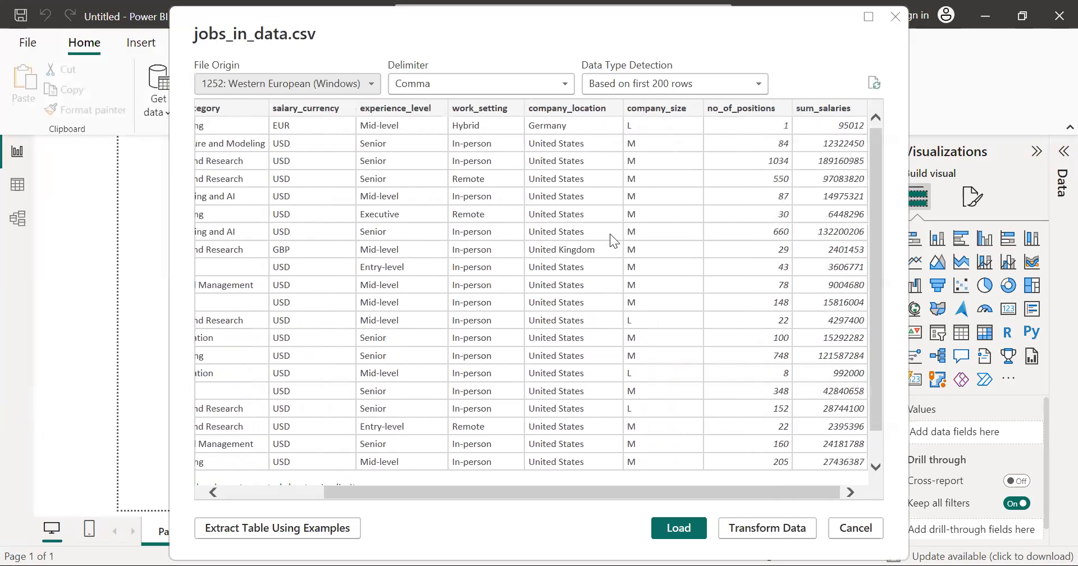
pyautogui.hscroll(-5, 610, 234)
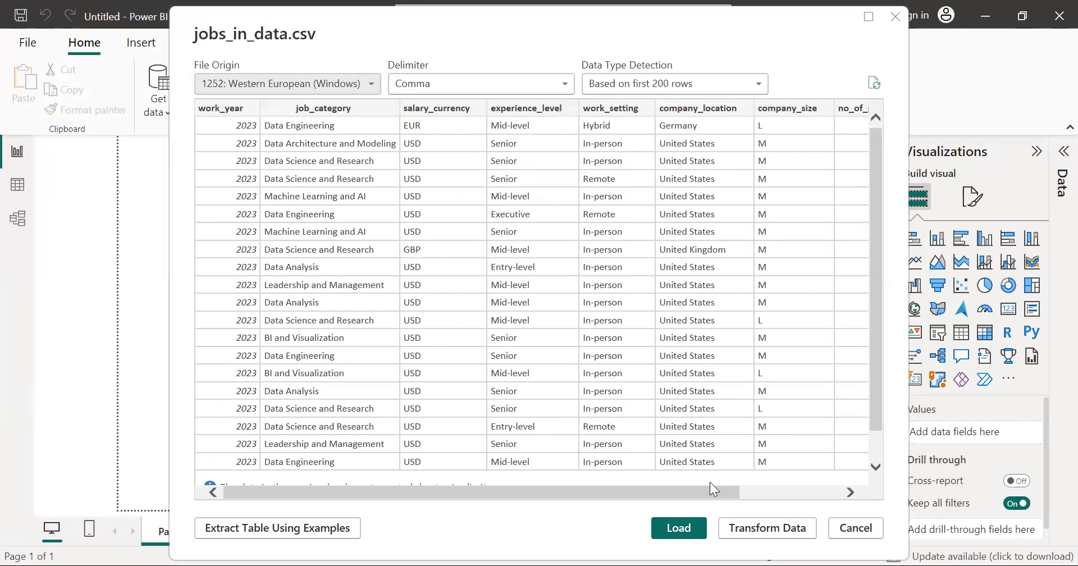
pyautogui.click(679, 528)
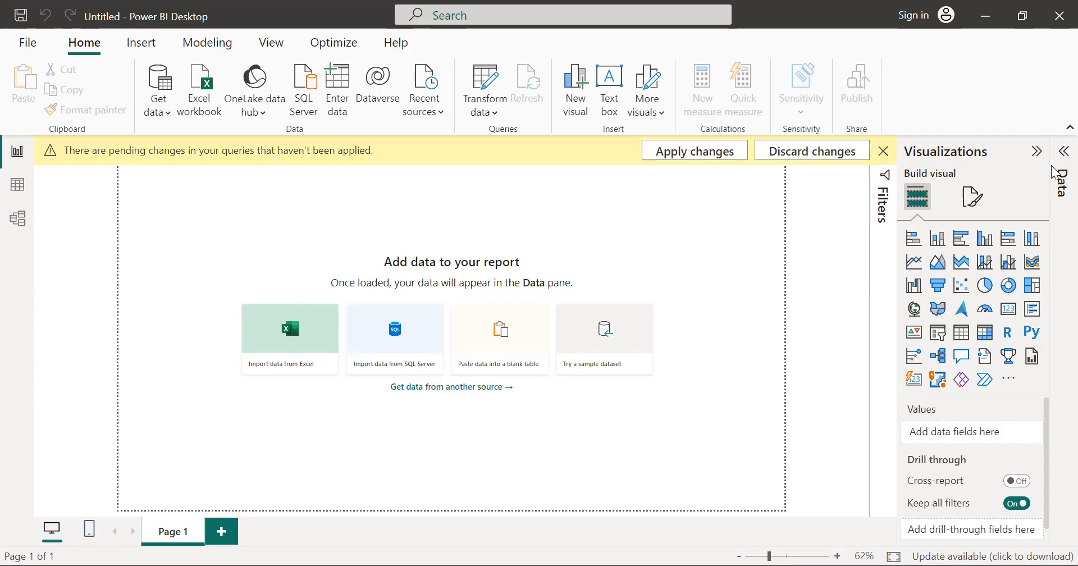
pyautogui.click(1060, 181)
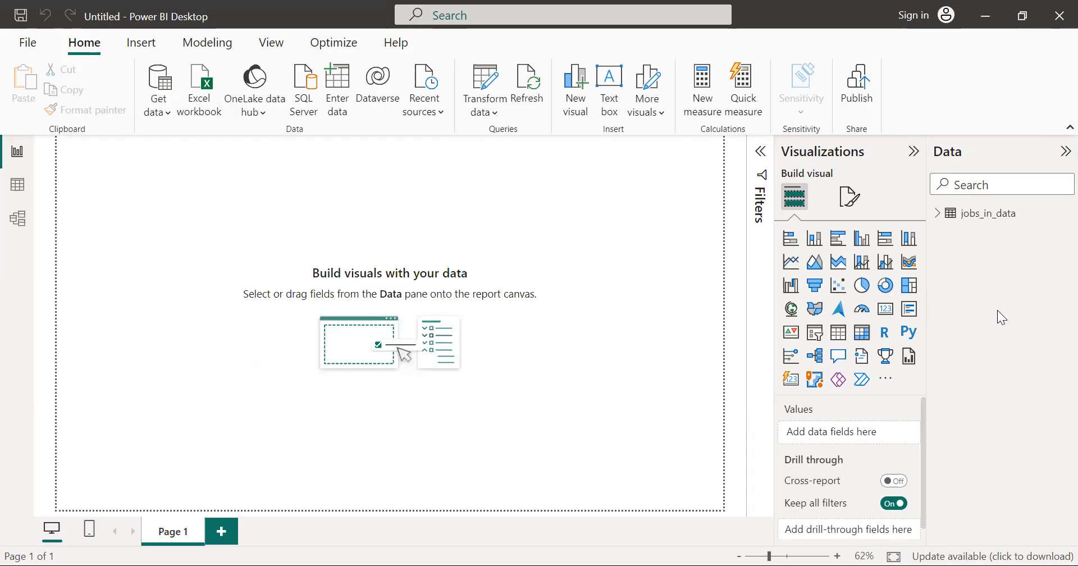
pyautogui.click(937, 214)
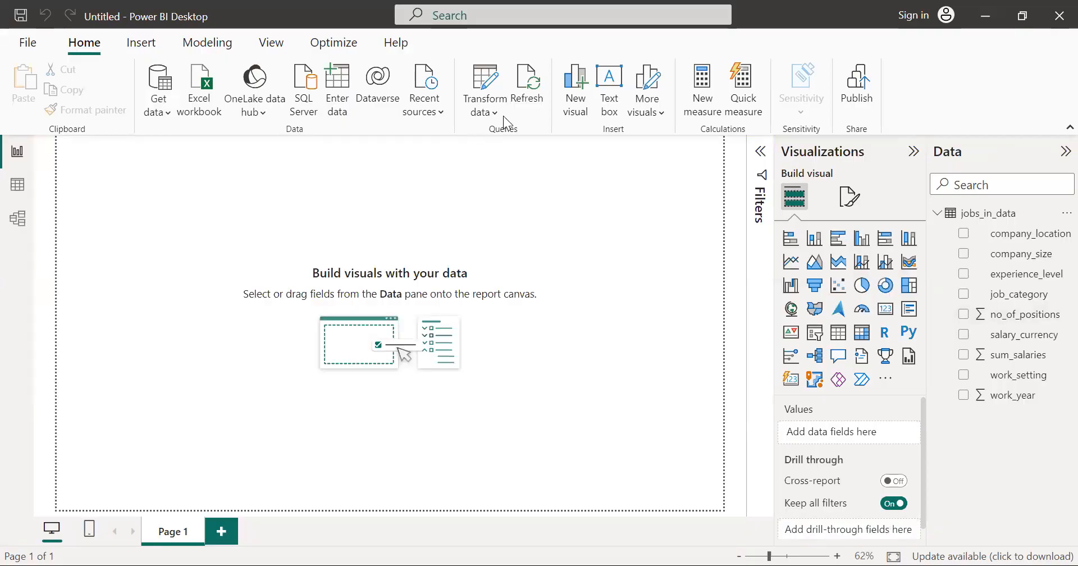
# Step: Insert a text box on the report page containing the title State of Data Jobs
pyautogui.click(609, 90)
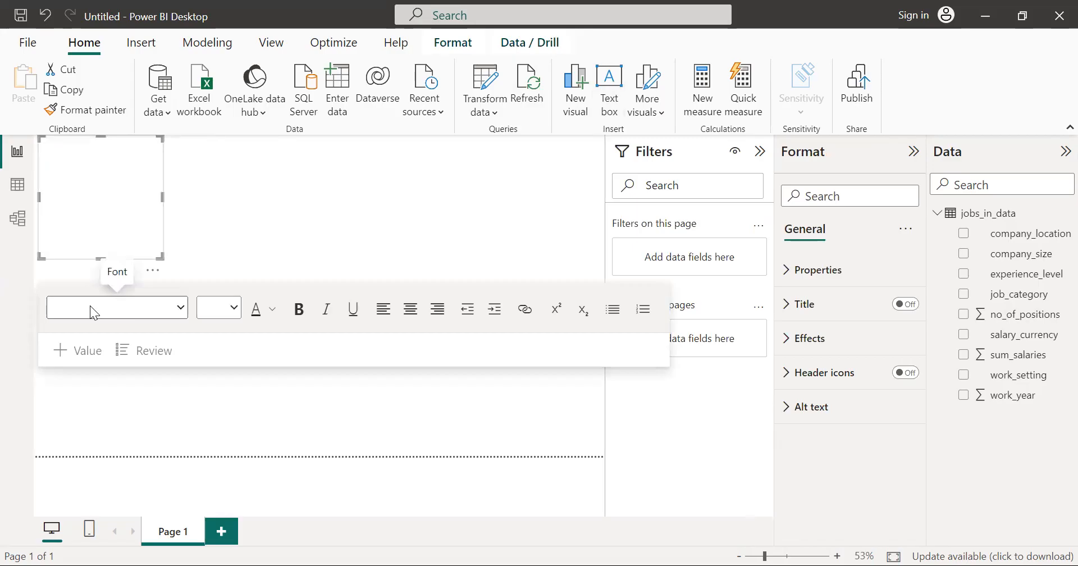
pyautogui.click(78, 139)
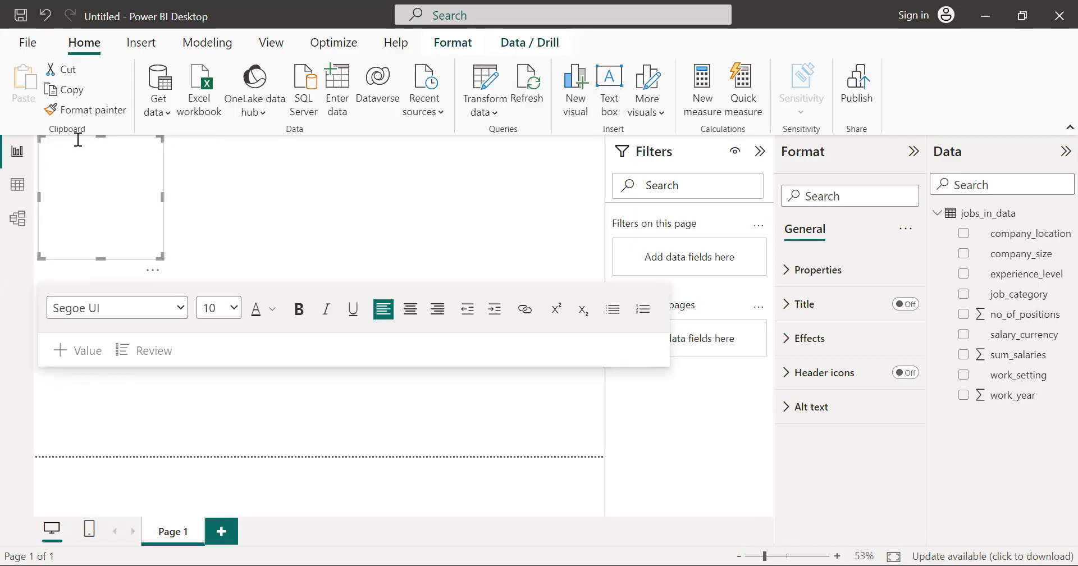
pyautogui.write('State')
pyautogui.press('BackSpace')
pyautogui.press('BackSpace')
pyautogui.press('BackSpace')
pyautogui.press('BackSpace')
pyautogui.write('State of Data Jobs')
# Step: Format the title text as bold, size 18 and centred
pyautogui.moveTo(88, 142); pyautogui.dragTo(40, 141)
pyautogui.click(299, 309)
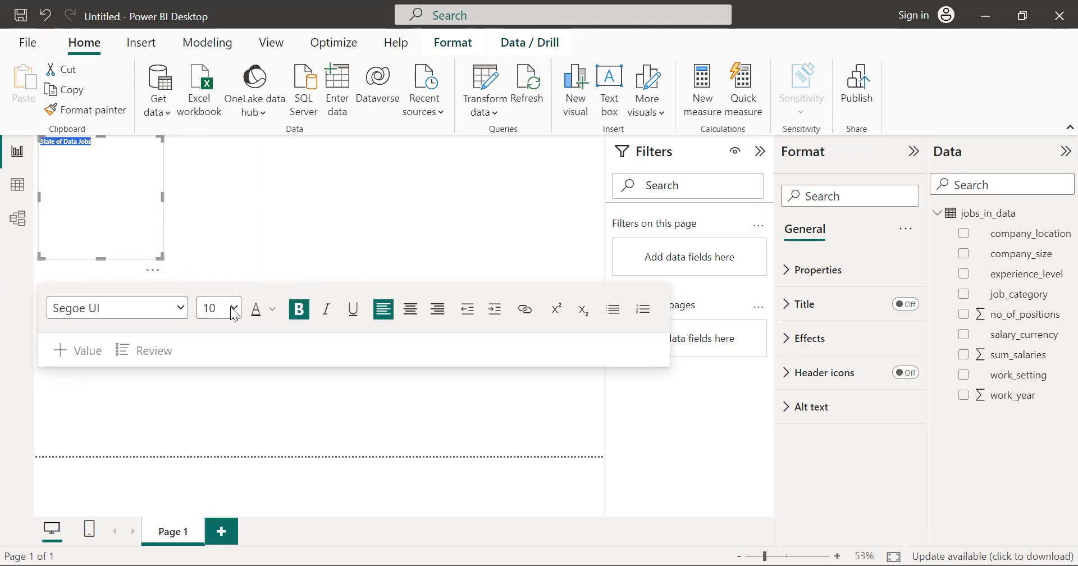
pyautogui.click(218, 422)
pyautogui.click(409, 311)
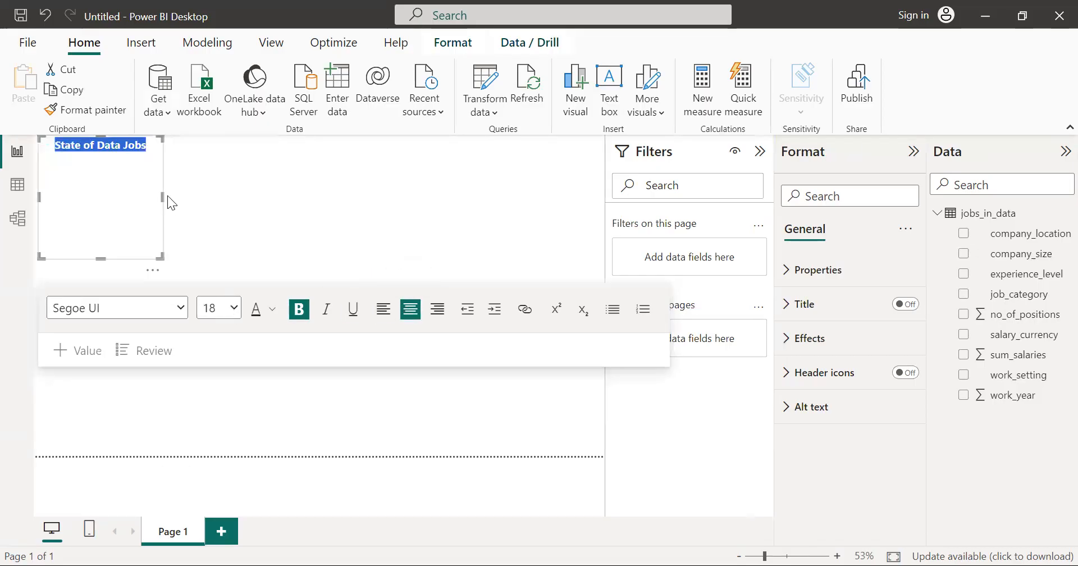
# Step: Stretch the title text box across the full page width and reduce its height to a single line
pyautogui.moveTo(163, 196); pyautogui.dragTo(602, 188)
pyautogui.moveTo(321, 258); pyautogui.dragTo(335, 152)
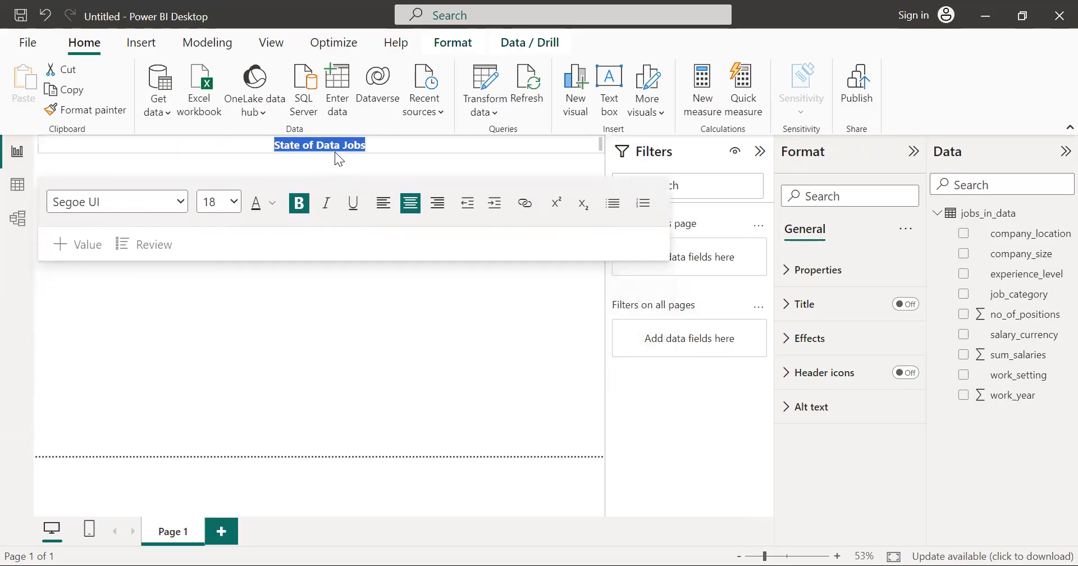
pyautogui.click(355, 318)
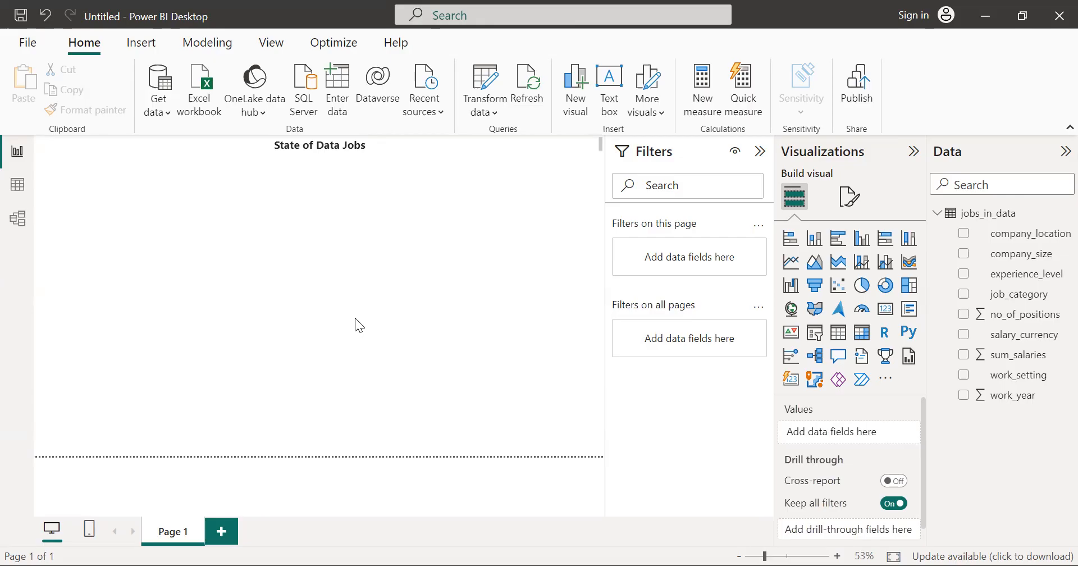
# Step: Insert a clustered bar chart and resize it to sit directly below the title, leaving a margin at the page's left side
pyautogui.click(837, 240)
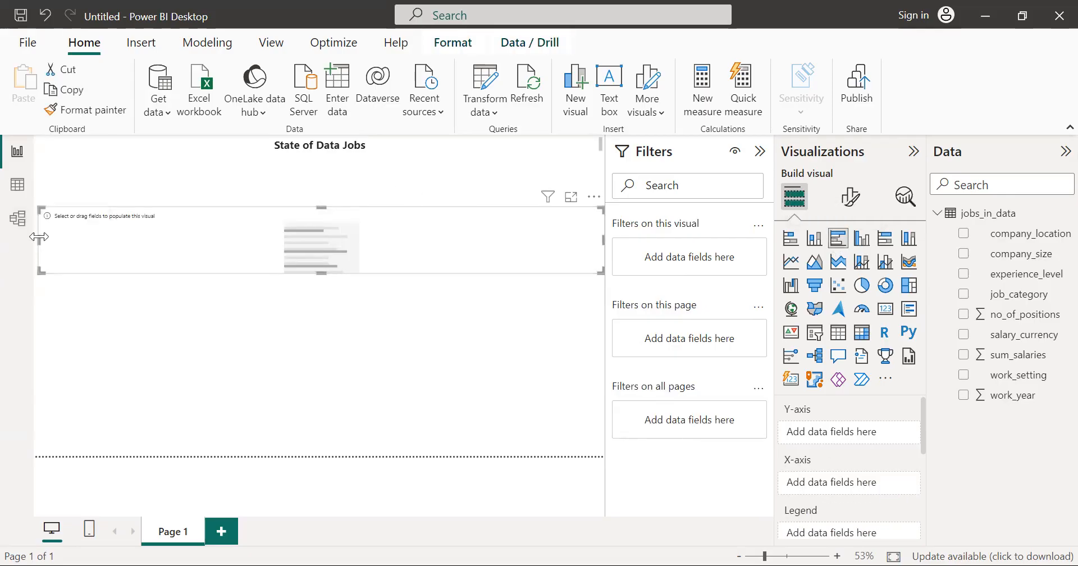
pyautogui.moveTo(39, 237); pyautogui.dragTo(124, 228)
pyautogui.moveTo(364, 207); pyautogui.dragTo(368, 156)
pyautogui.moveTo(122, 211); pyautogui.dragTo(141, 210)
pyautogui.moveTo(371, 270); pyautogui.dragTo(372, 254)
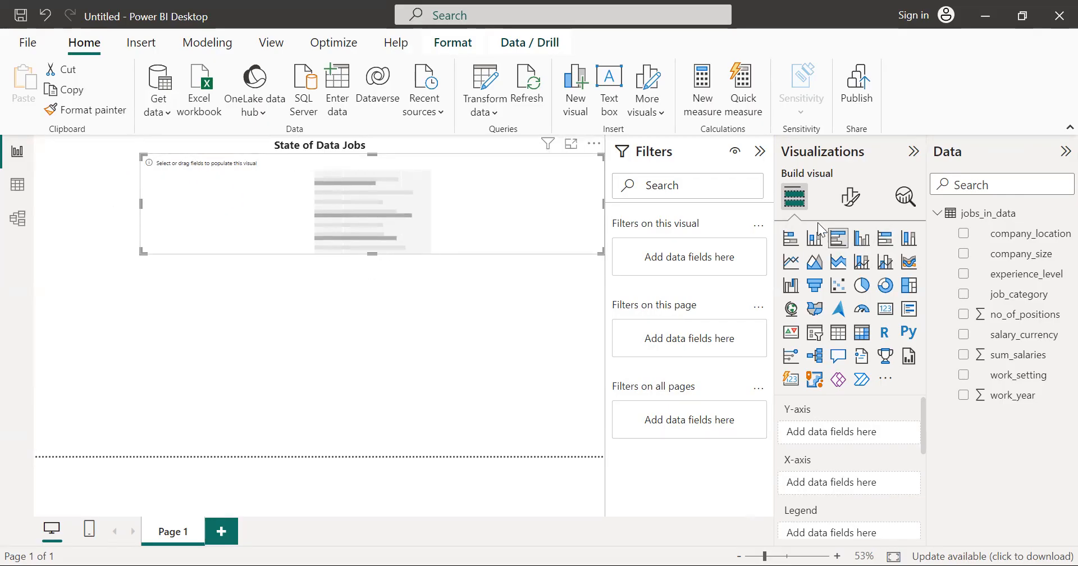
# Step: Change the visual to a clustered column chart and plot sum_salaries by job_category
pyautogui.click(815, 239)
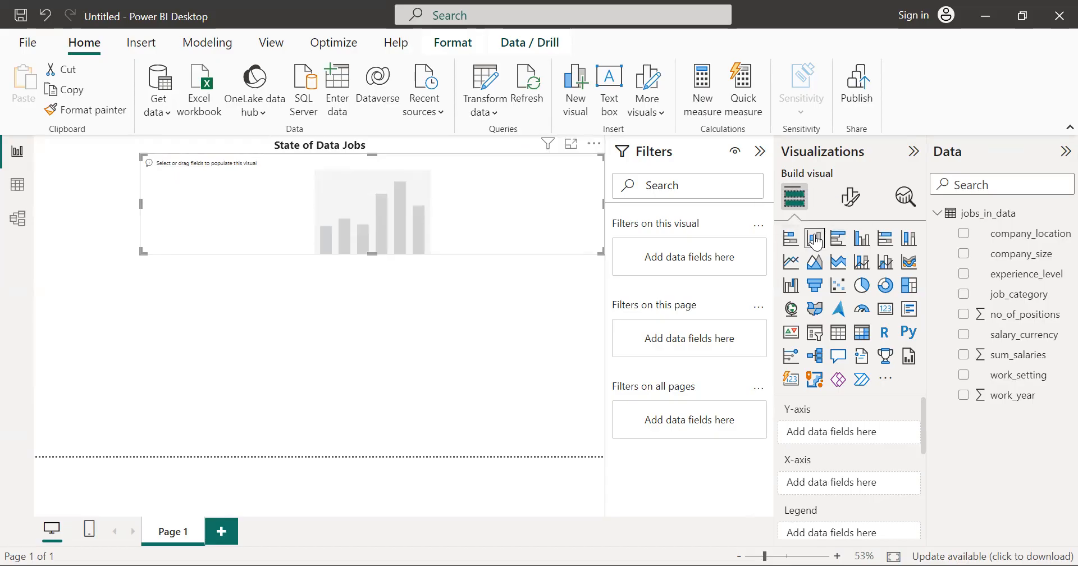
pyautogui.click(863, 241)
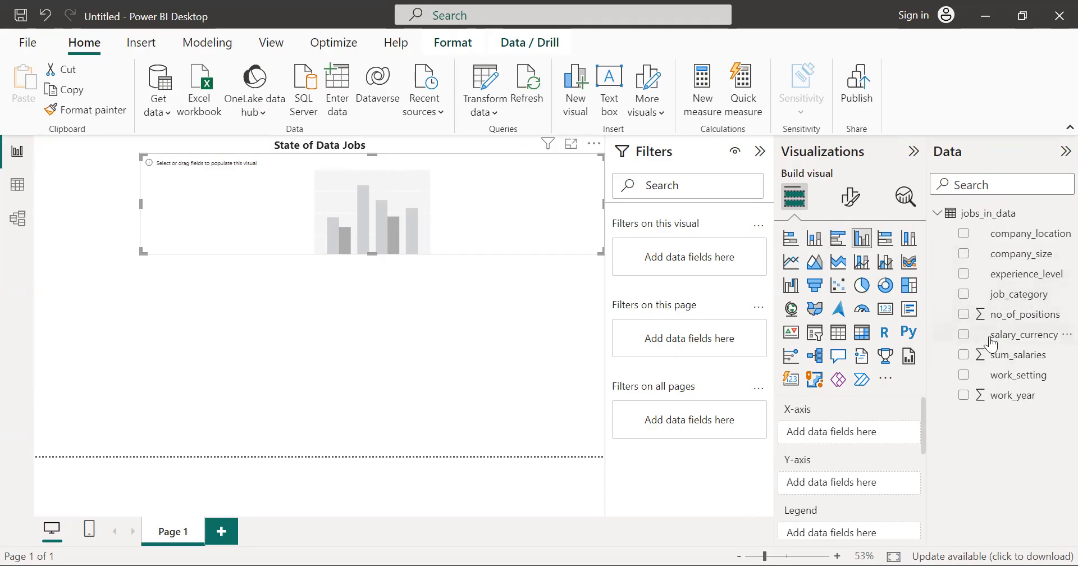
pyautogui.click(964, 356)
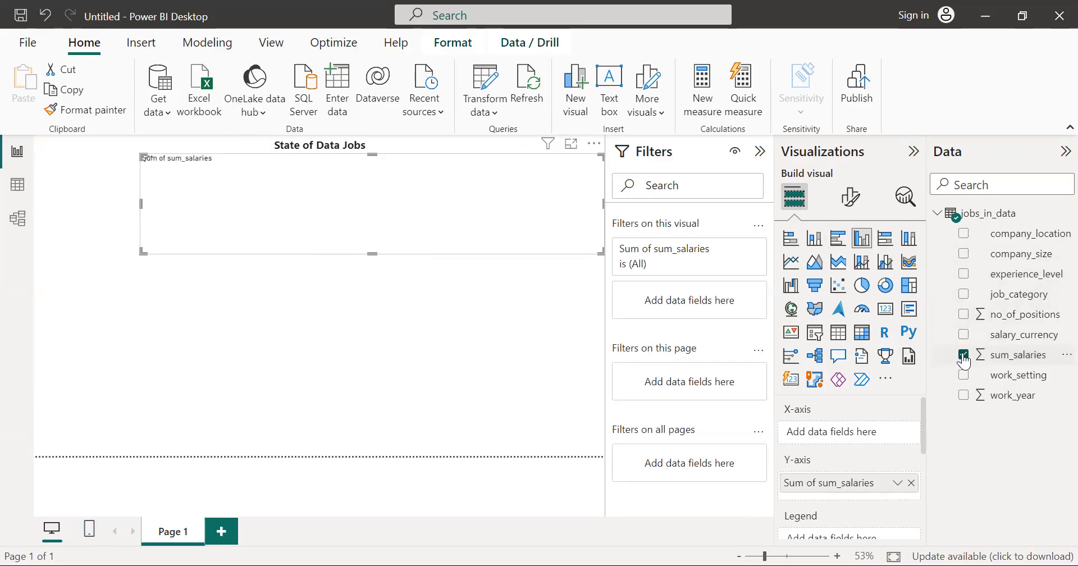
pyautogui.click(964, 296)
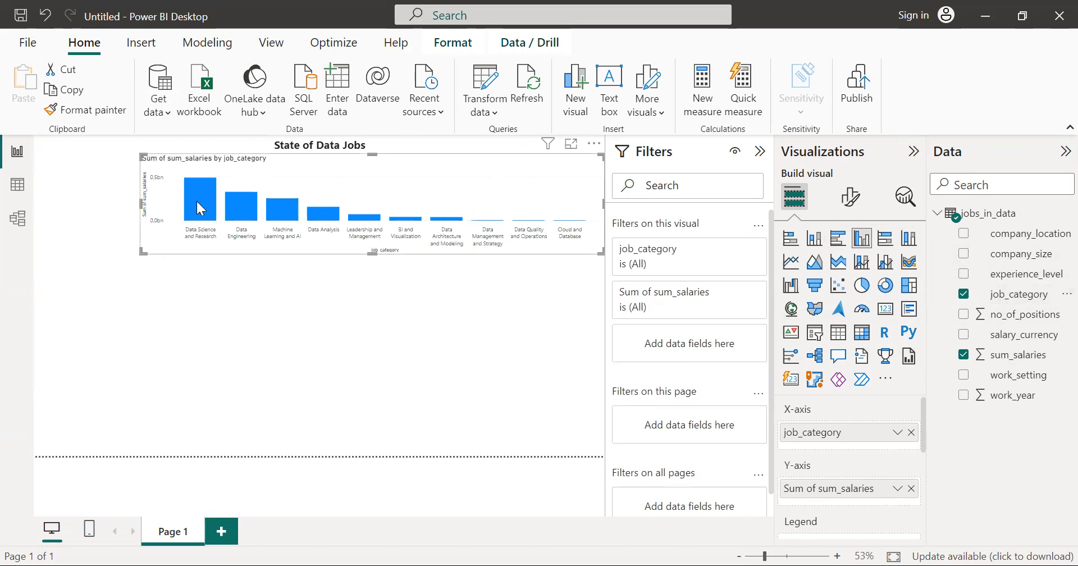
pyautogui.moveTo(196, 200)
# Step: Change the column chart's title text to "Sum_salaries by job_category"
pyautogui.click(851, 197)
pyautogui.click(851, 273)
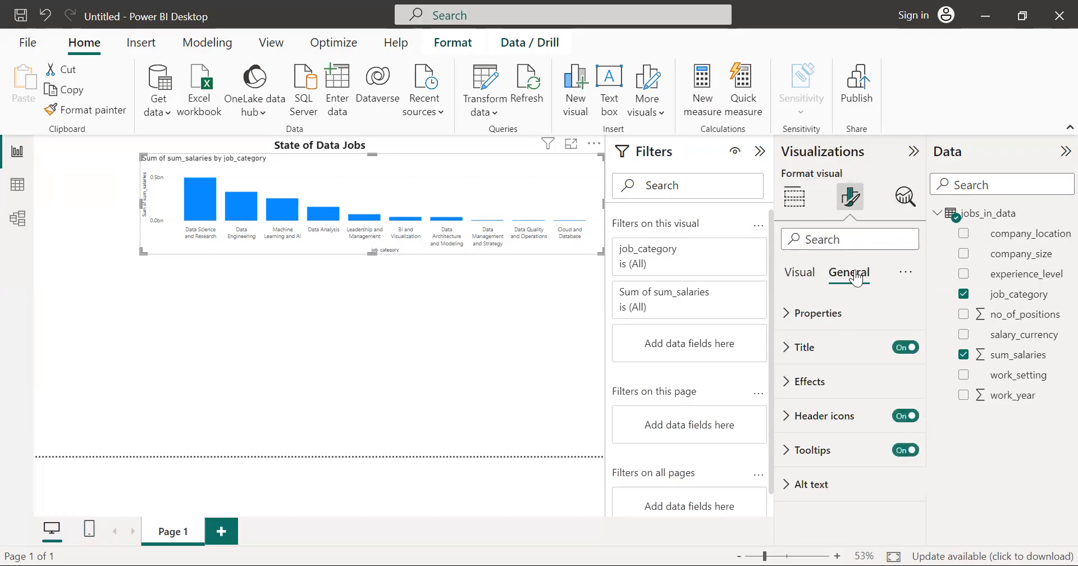
pyautogui.click(818, 353)
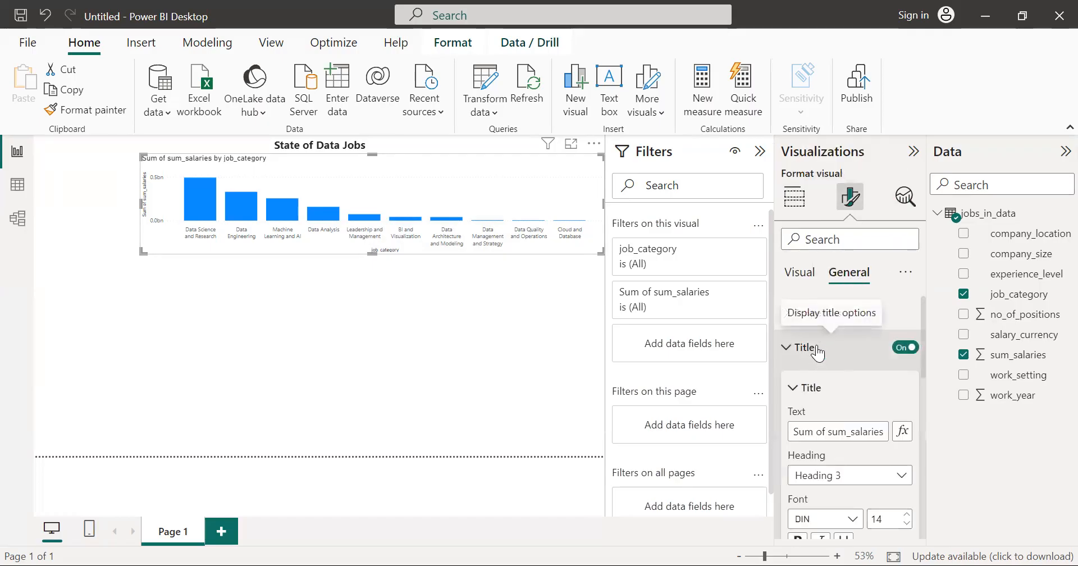
pyautogui.click(832, 431)
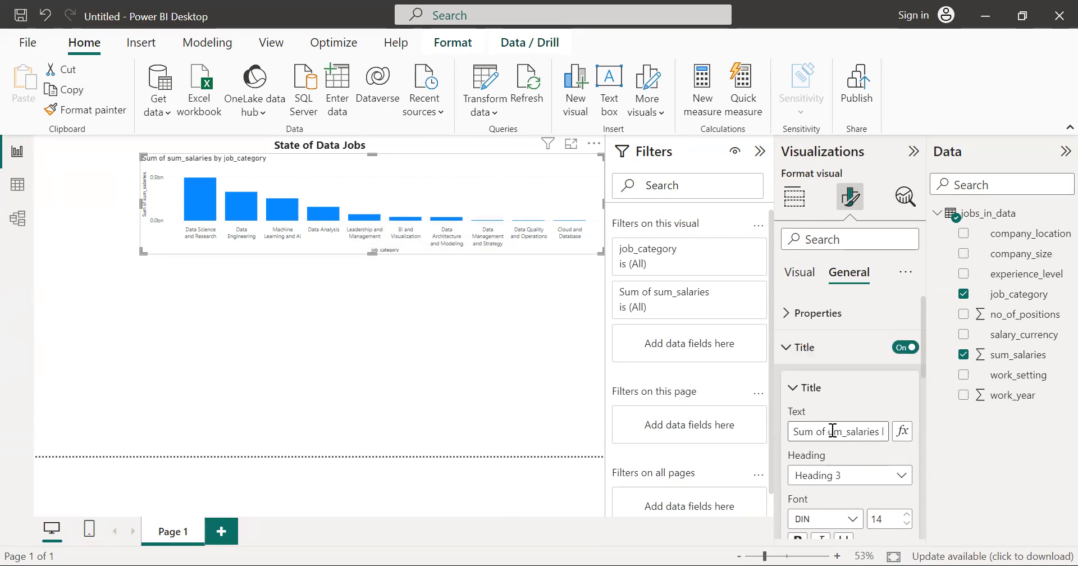
pyautogui.press('BackSpace')
pyautogui.press('BackSpace')
pyautogui.press('BackSpace')
pyautogui.press('BackSpace')
pyautogui.press('BackSpace')
pyautogui.press('BackSpace')
pyautogui.press('BackSpace')
pyautogui.press('BackSpace')
pyautogui.write('S')
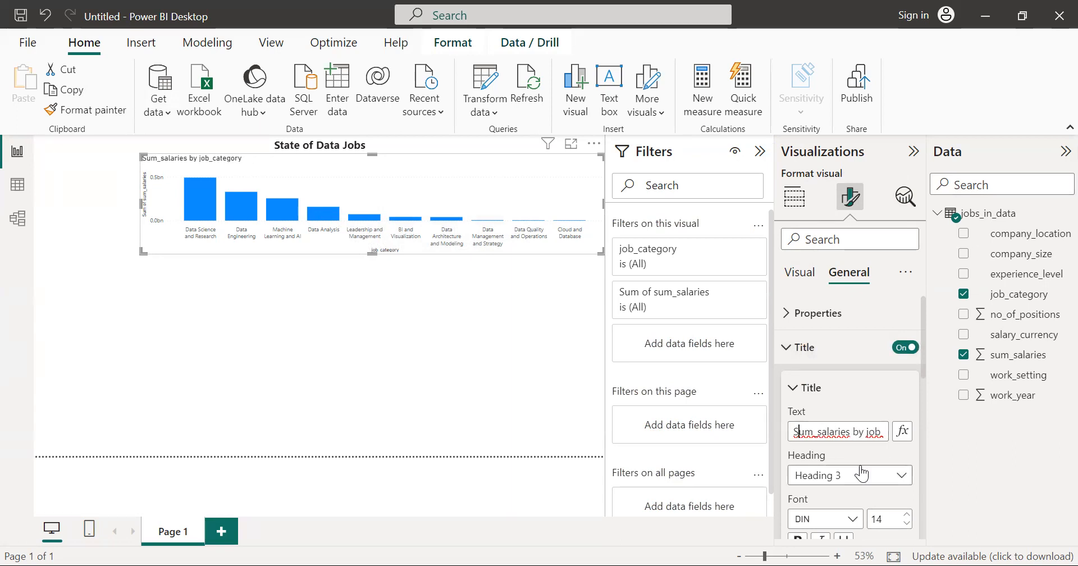
# Step: Make the column chart's title bold and centre it horizontally
pyautogui.scroll(-2, 897, 465)
pyautogui.click(798, 475)
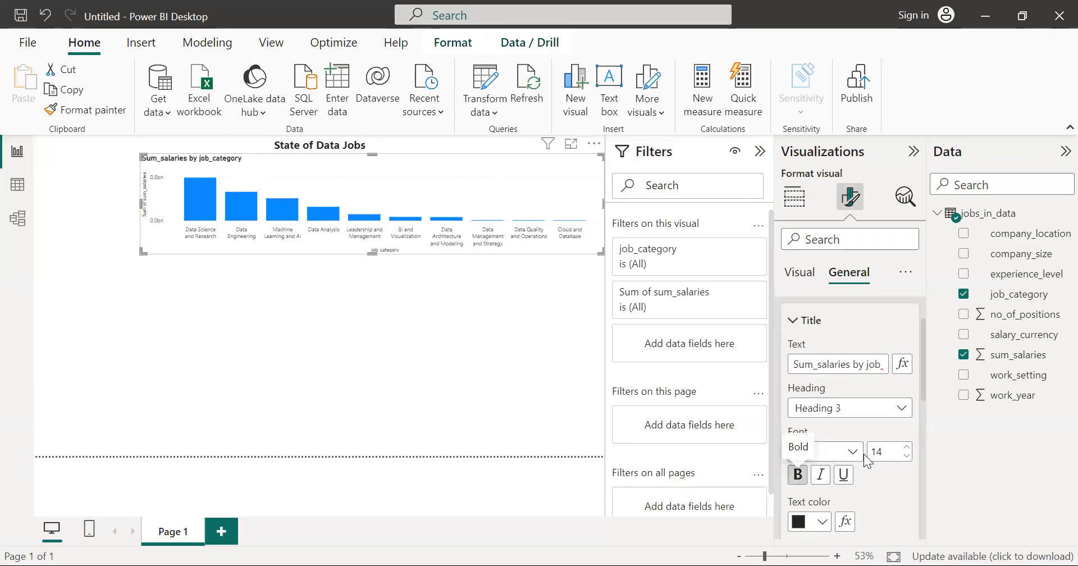
pyautogui.scroll(-2, 863, 453)
pyautogui.scroll(-3, 894, 422)
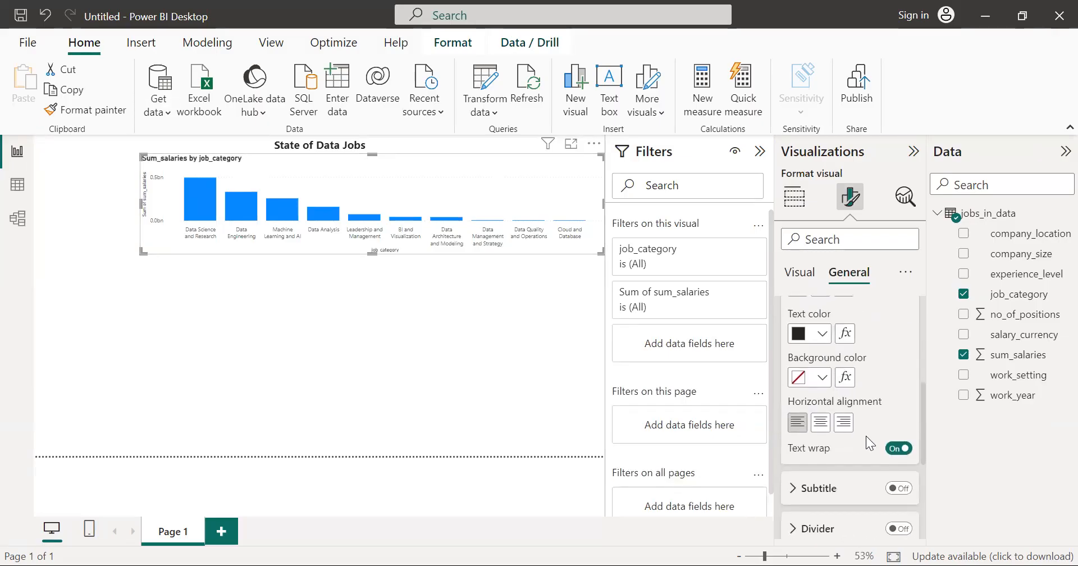
pyautogui.click(817, 428)
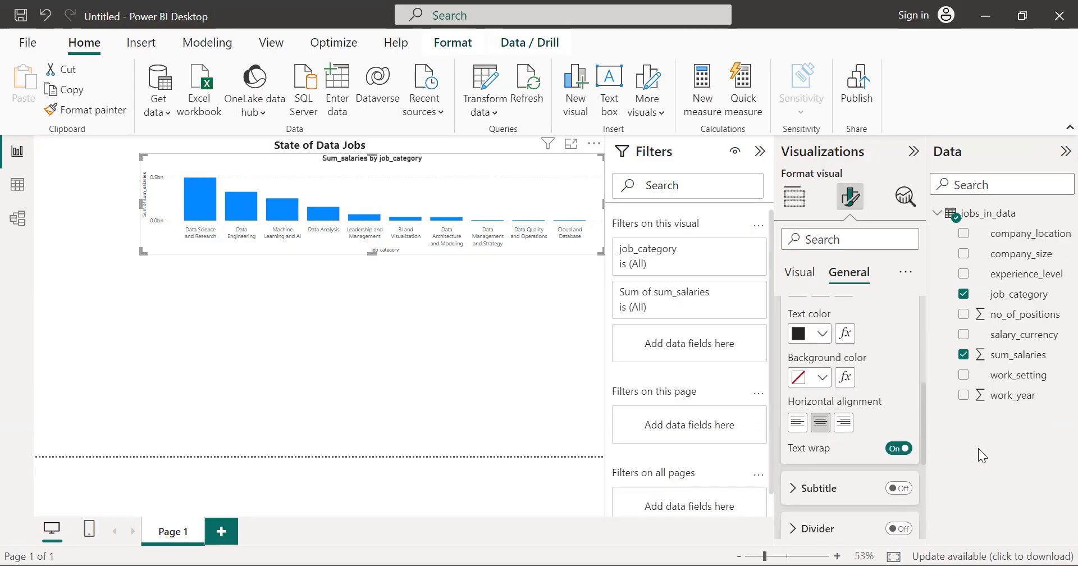
pyautogui.click(535, 268)
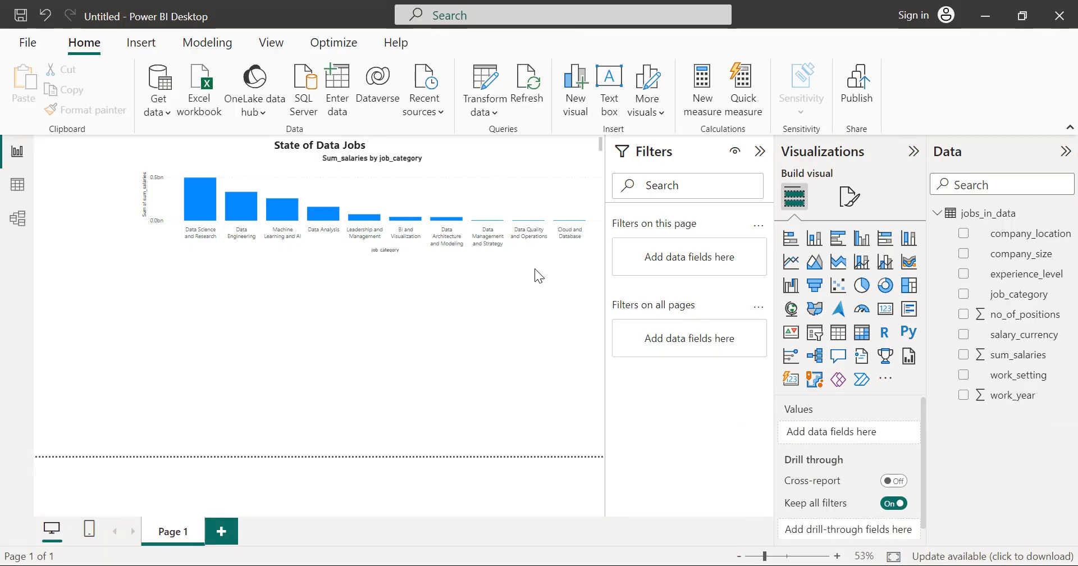
# Step: Insert a stacked area chart directly below the column chart and align its left edge with that chart
pyautogui.click(839, 268)
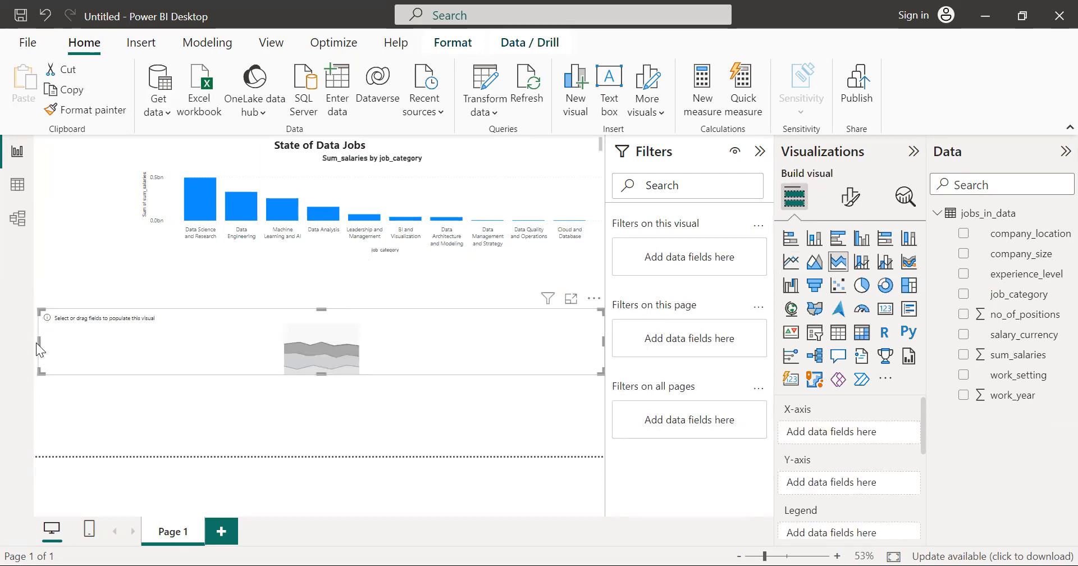
pyautogui.moveTo(39, 341); pyautogui.dragTo(133, 341)
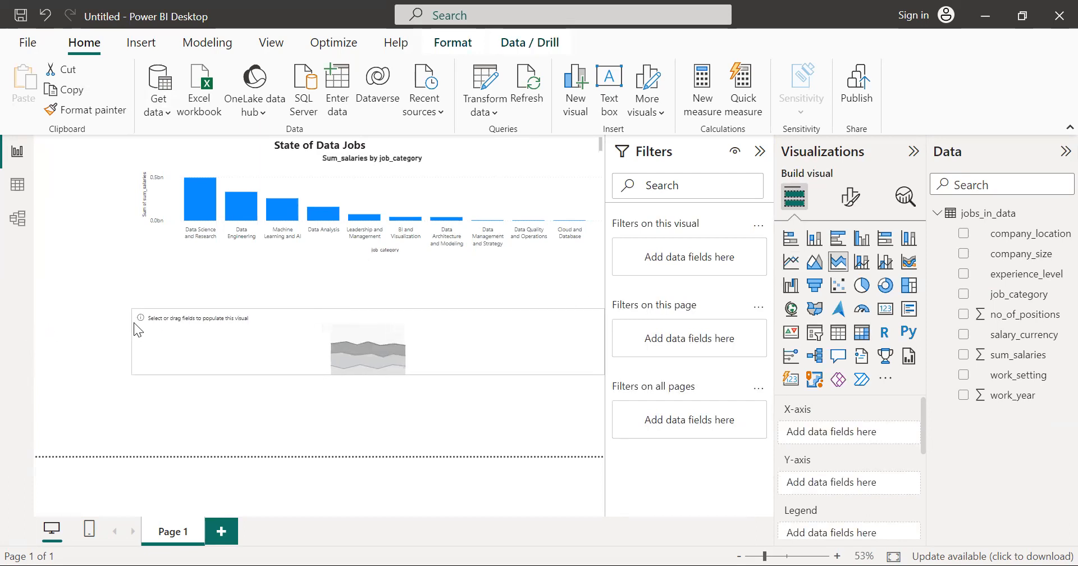
pyautogui.moveTo(359, 317); pyautogui.dragTo(358, 267)
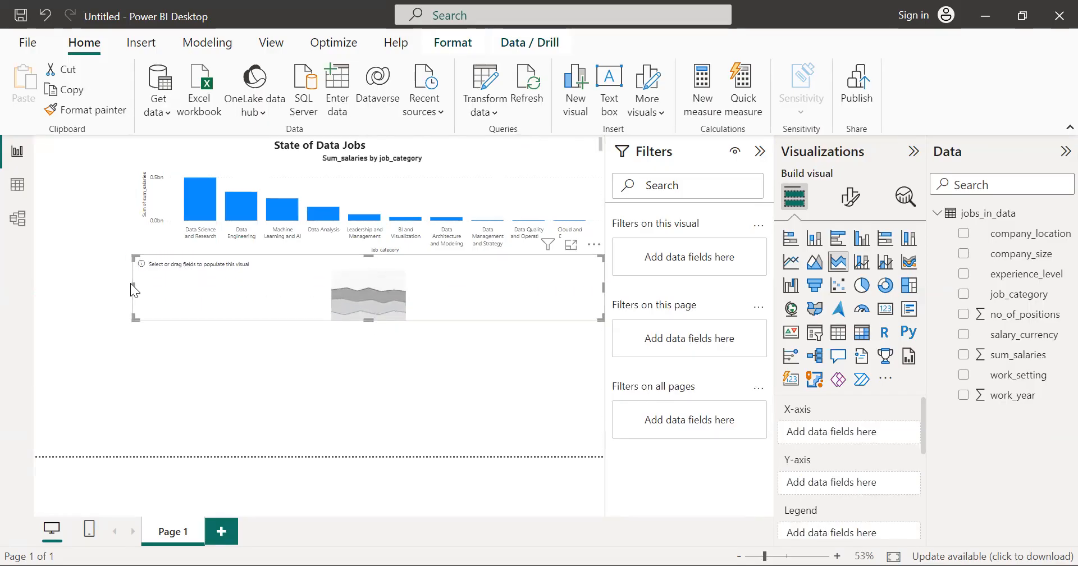
pyautogui.moveTo(131, 283); pyautogui.dragTo(141, 284)
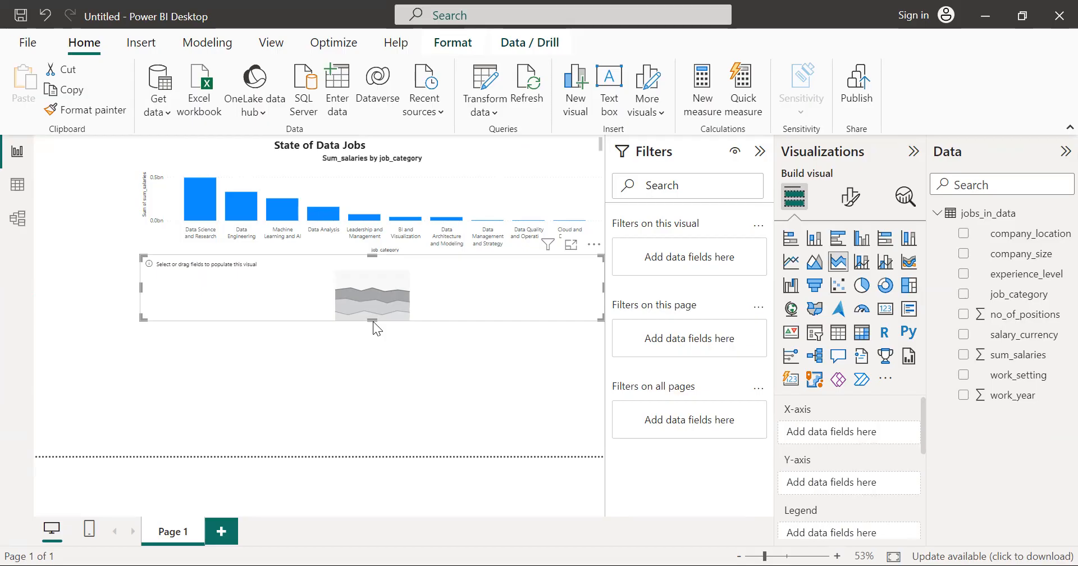
# Step: Plot no_of_positions by job_category in the area chart and make it slightly taller so the category labels wrap
pyautogui.click(963, 314)
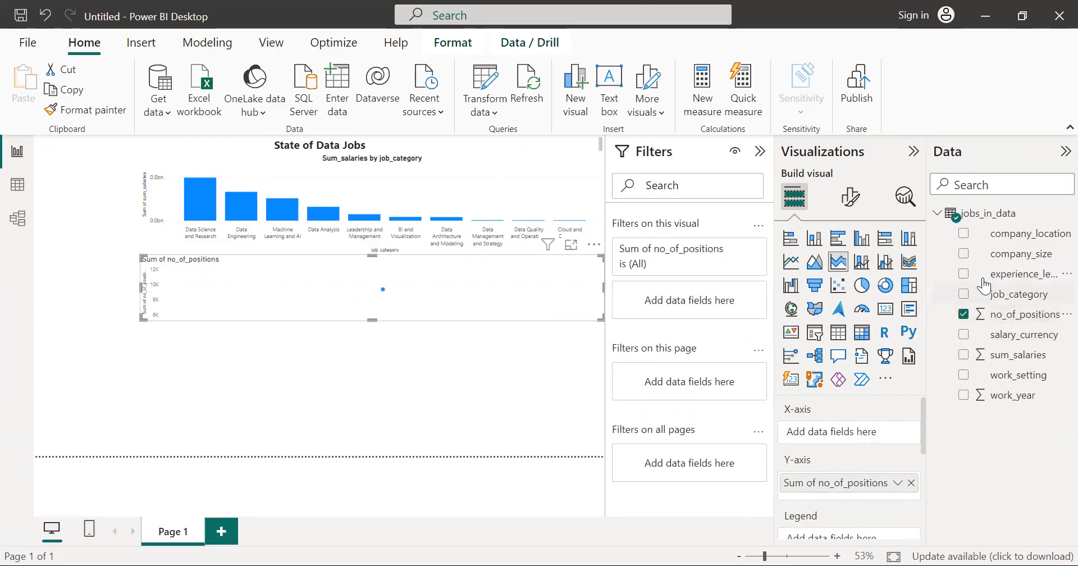
pyautogui.click(964, 294)
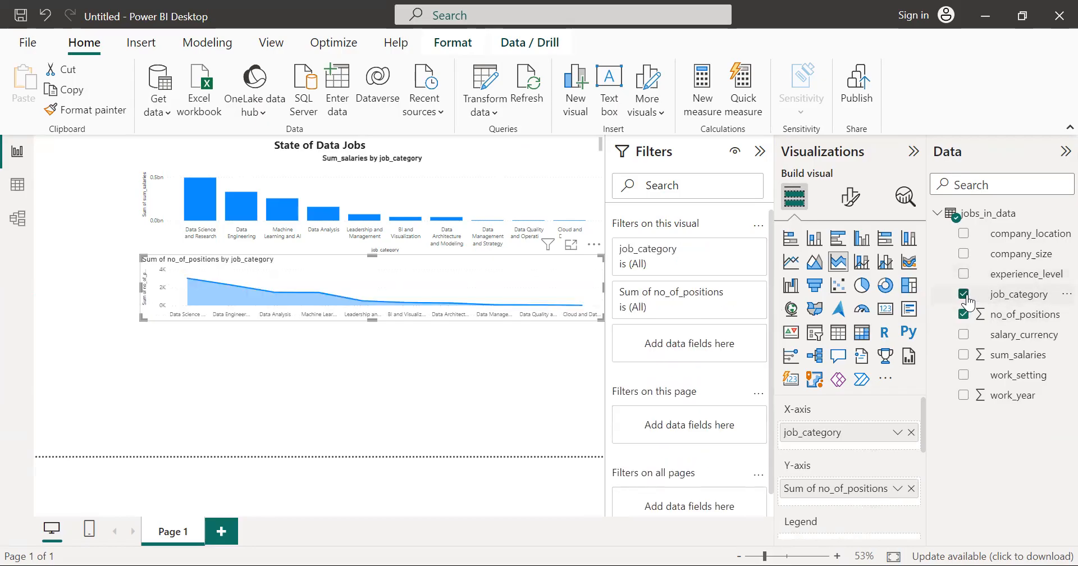
pyautogui.moveTo(187, 284)
pyautogui.moveTo(372, 320); pyautogui.dragTo(373, 328)
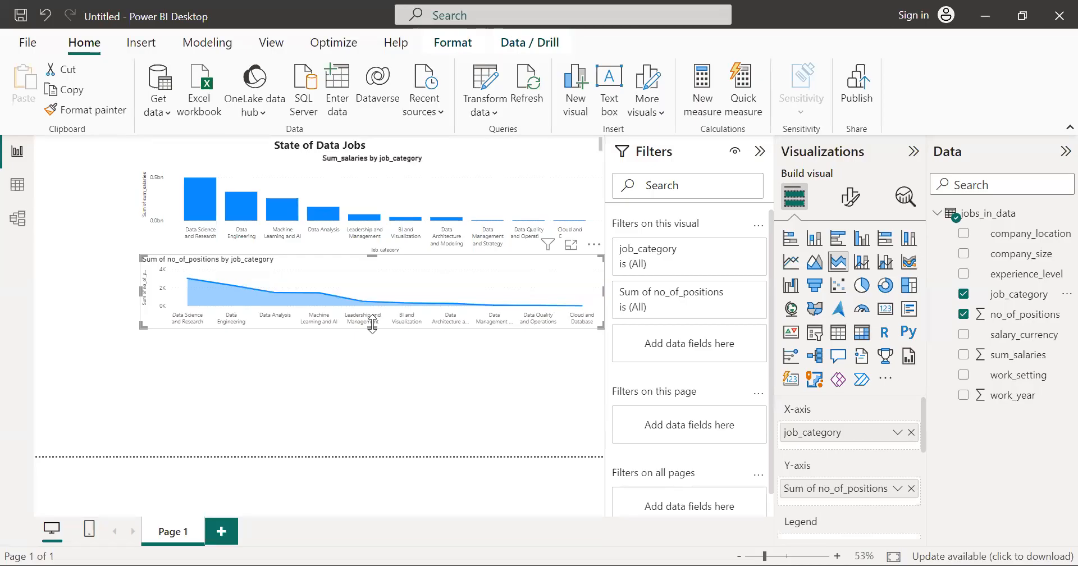
pyautogui.click(550, 394)
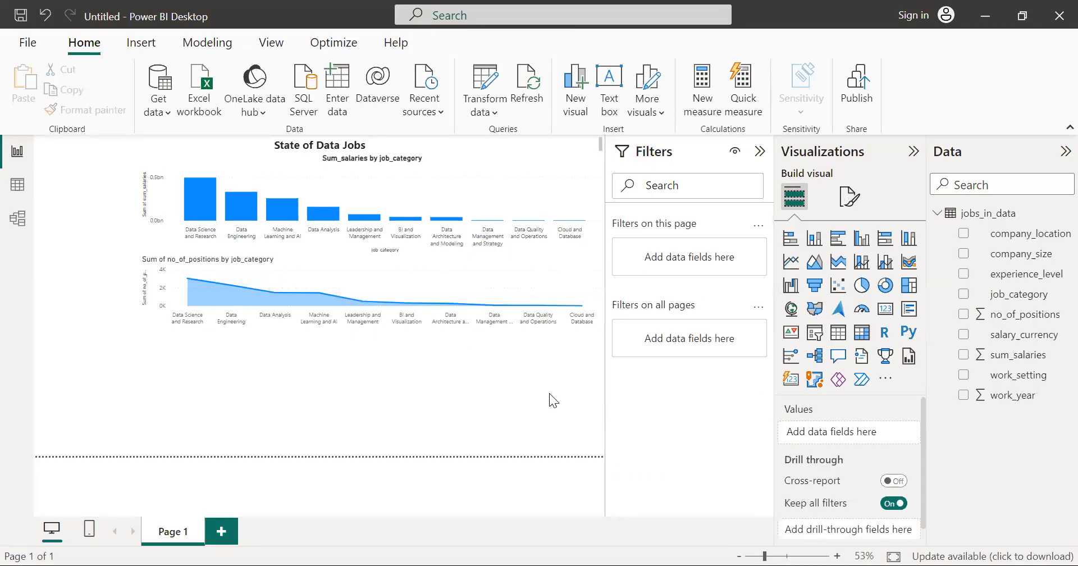
# Step: Insert a slicer, collapse the Filters pane, and shrink and move the slicer into the margin beside the column chart
pyautogui.click(813, 334)
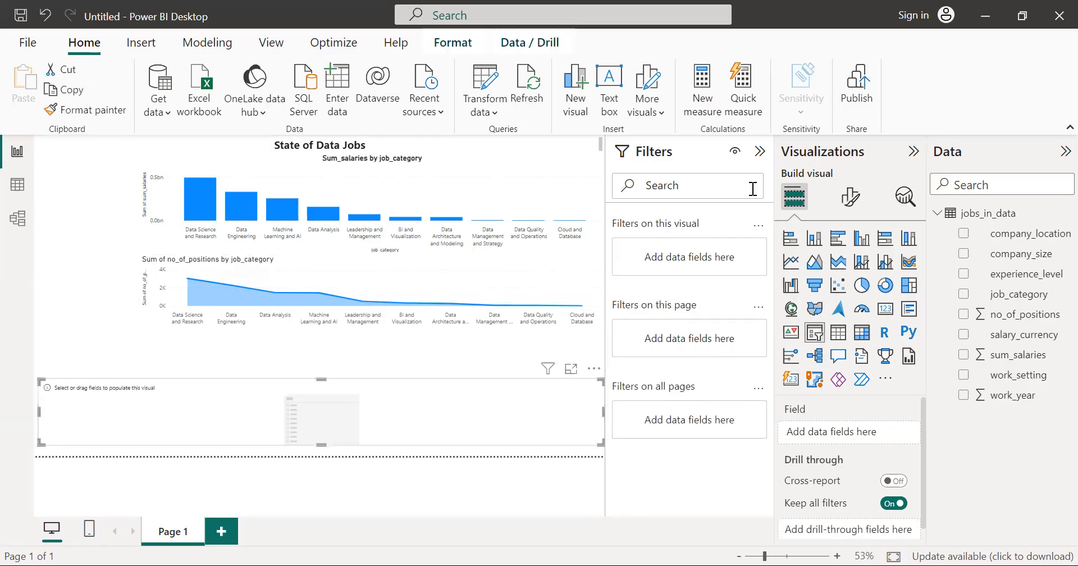
pyautogui.click(760, 160)
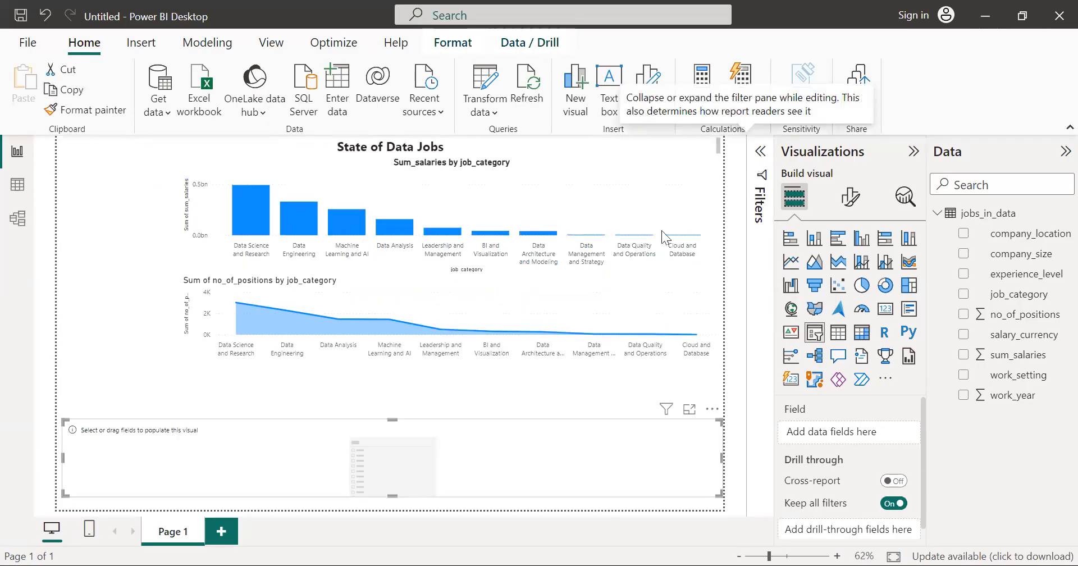
pyautogui.moveTo(720, 456); pyautogui.dragTo(178, 440)
pyautogui.moveTo(134, 408); pyautogui.dragTo(134, 163)
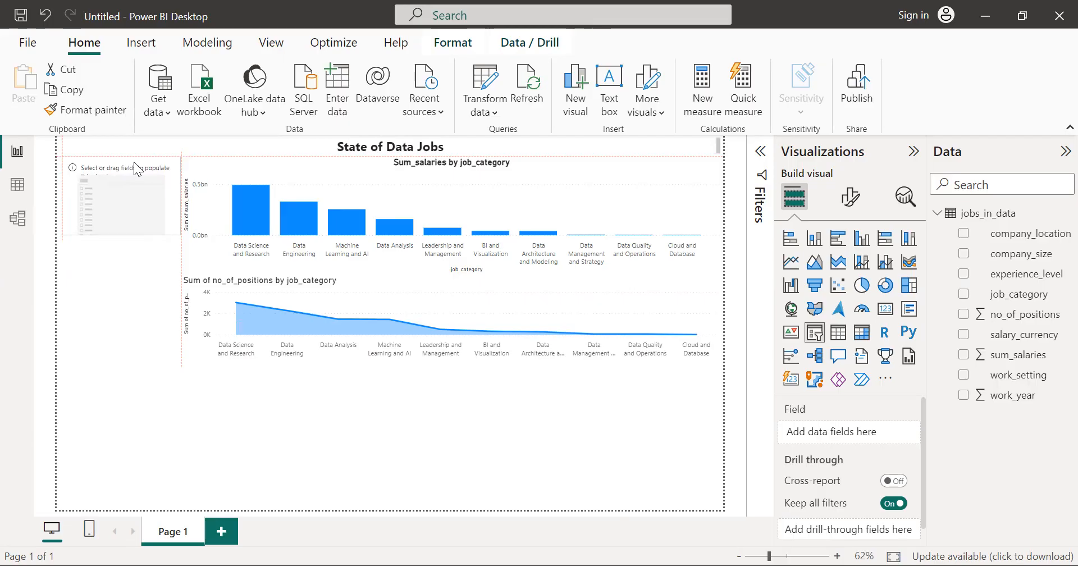
pyautogui.moveTo(134, 172); pyautogui.dragTo(138, 220)
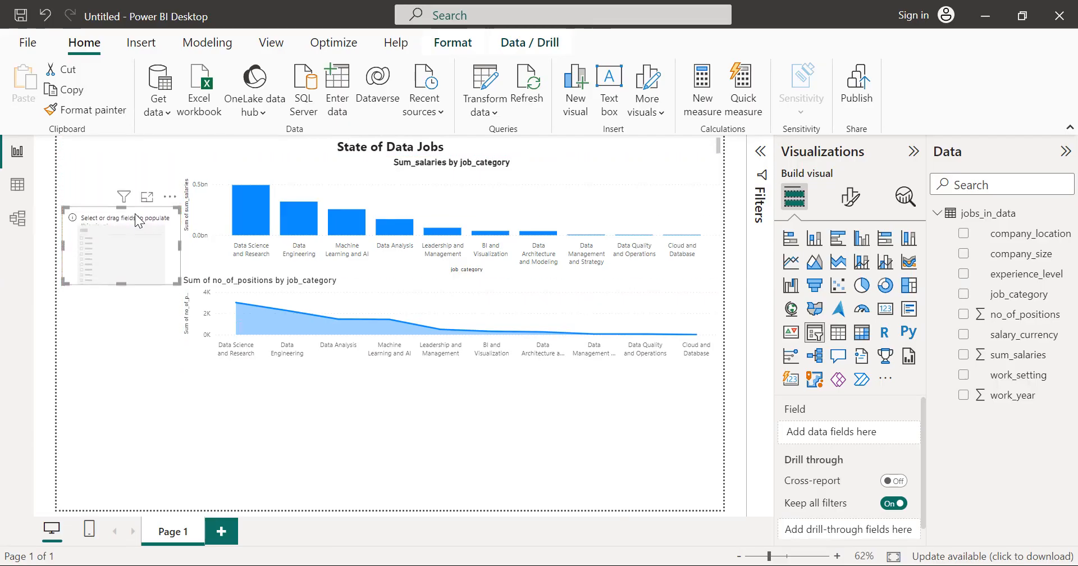
pyautogui.click(143, 174)
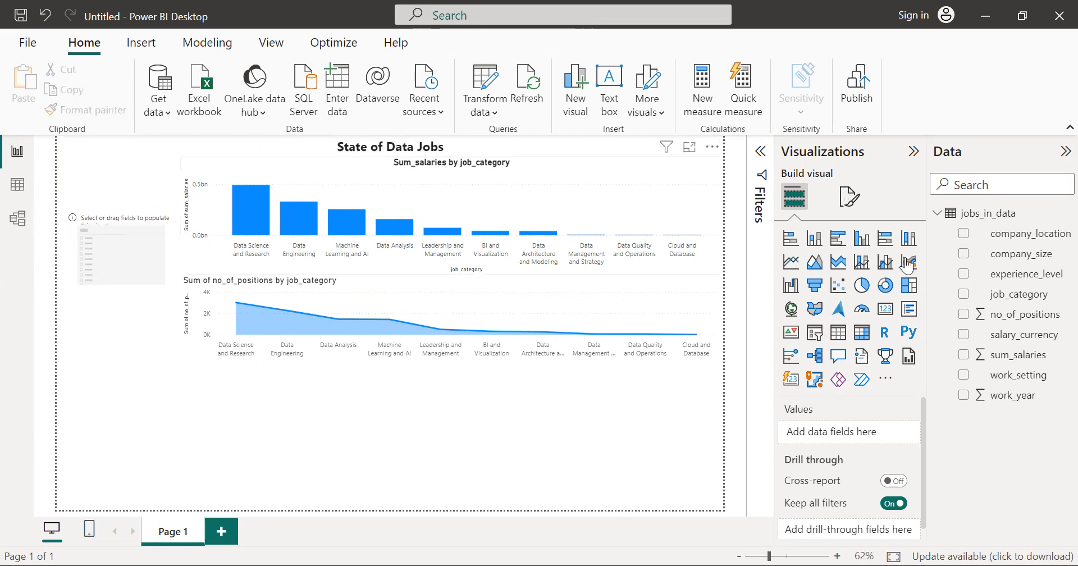
pyautogui.click(965, 395)
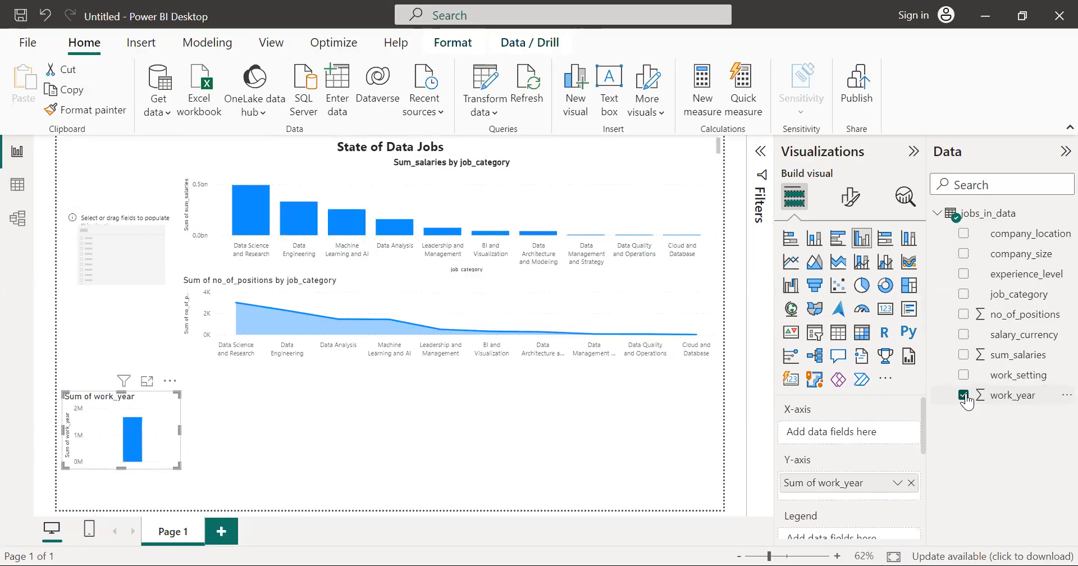
pyautogui.hotkey('ctrl', 'z')
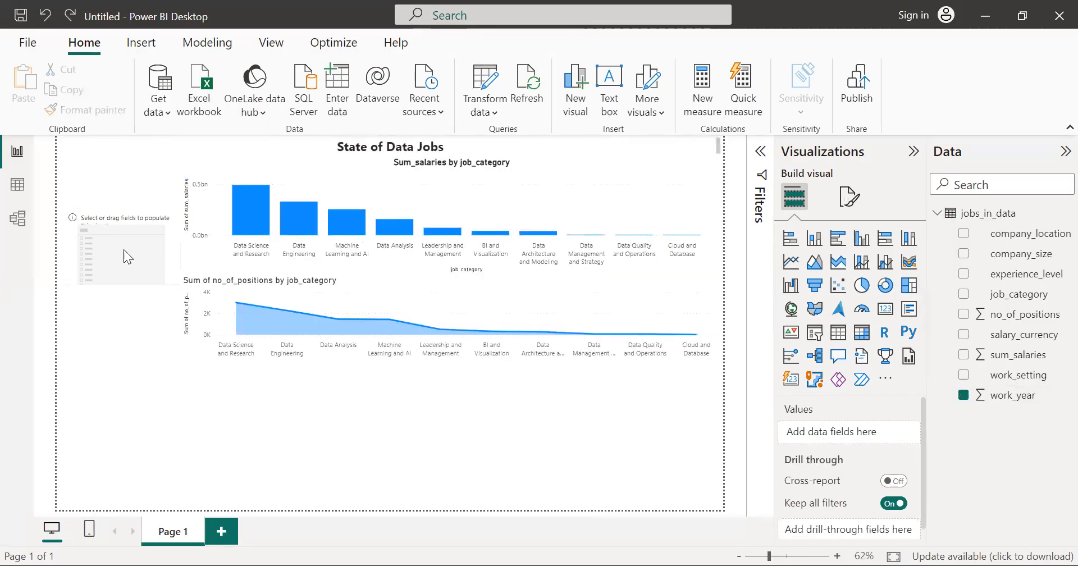
# Step: Select the empty slicer and assign work_year as its field
pyautogui.click(123, 251)
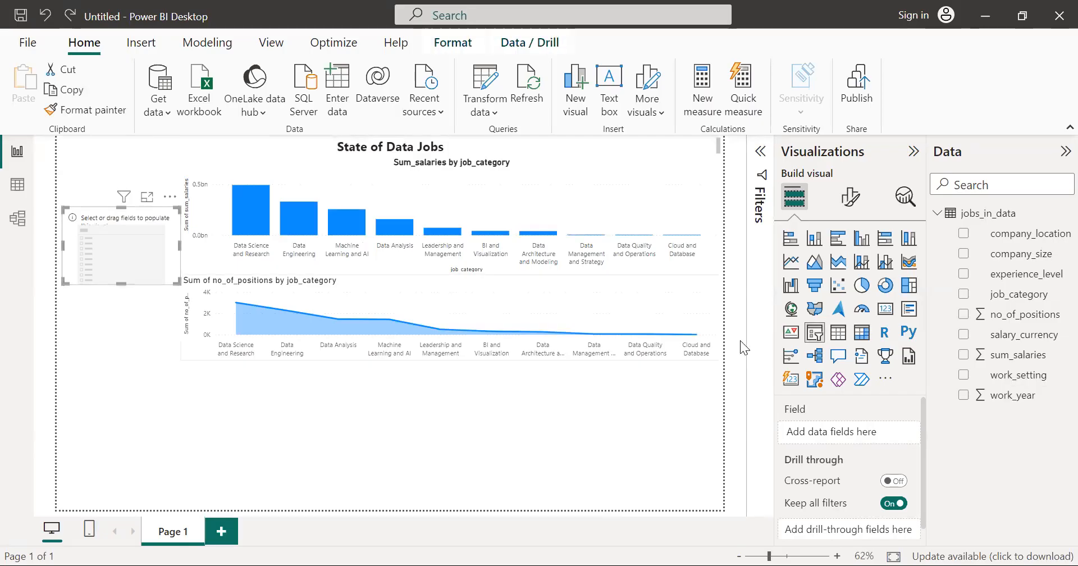
pyautogui.click(963, 395)
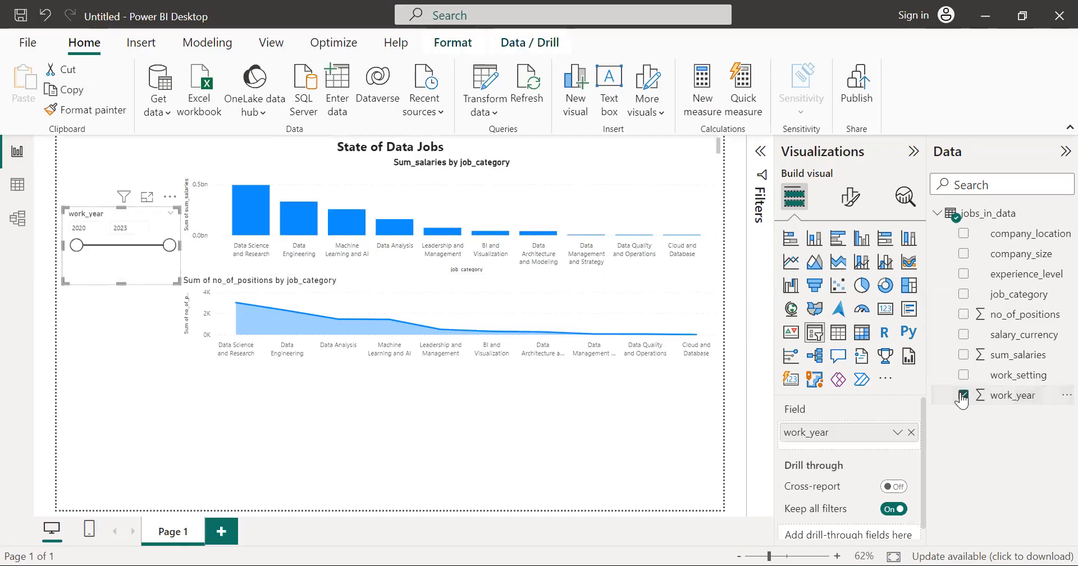
pyautogui.click(964, 395)
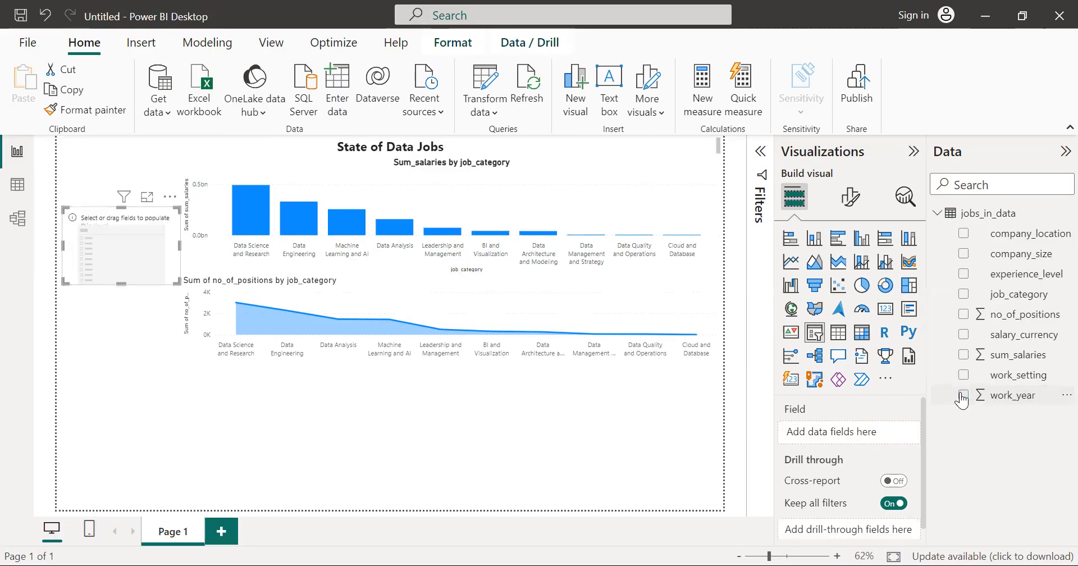
pyautogui.click(964, 396)
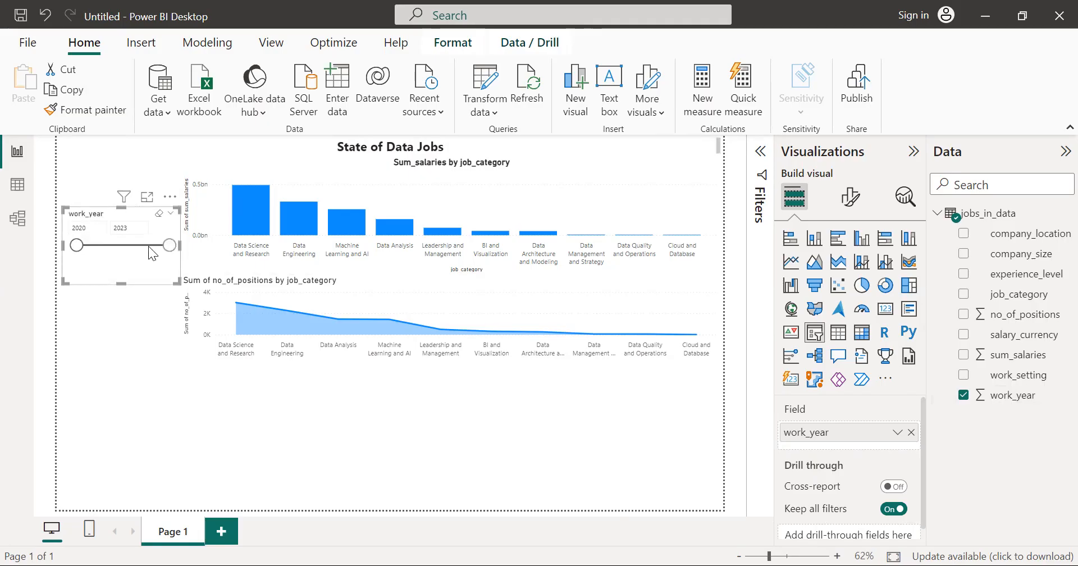
# Step: Turn the work_year range slider into a checkbox list by adding job_category to the slicer and removing it again
pyautogui.moveTo(138, 245); pyautogui.dragTo(171, 249)
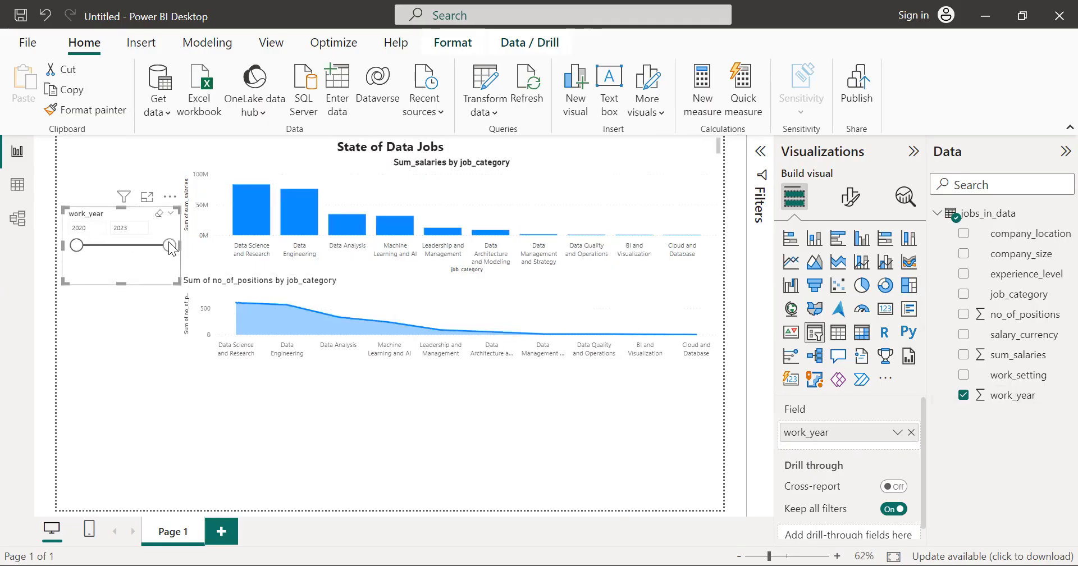
pyautogui.click(963, 293)
pyautogui.click(963, 294)
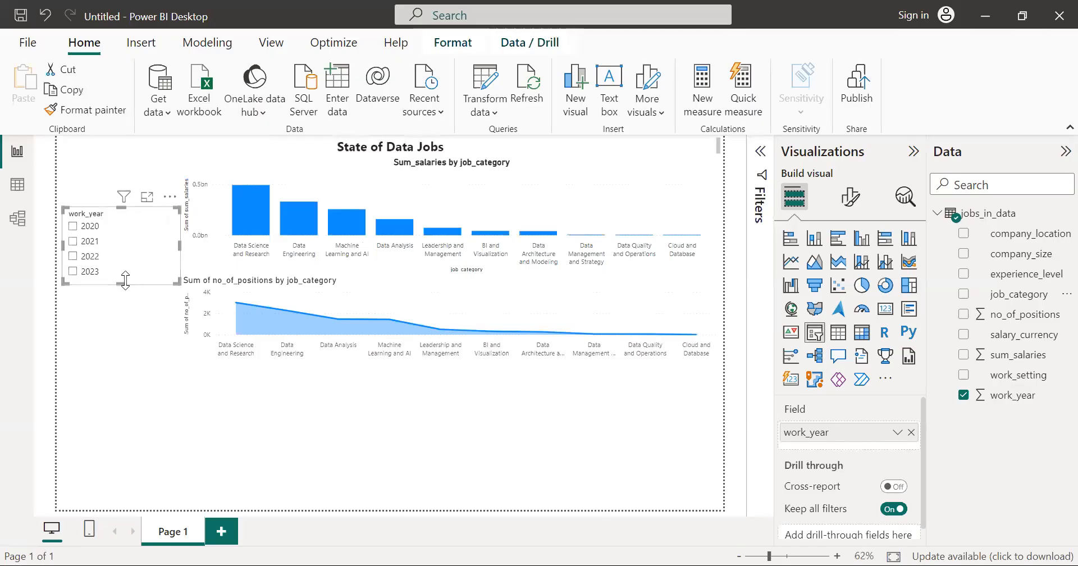
# Step: Test the work_year slicer by filtering the charts to single years such as 2020, and clear the selection
pyautogui.moveTo(125, 277); pyautogui.dragTo(122, 280)
pyautogui.click(73, 226)
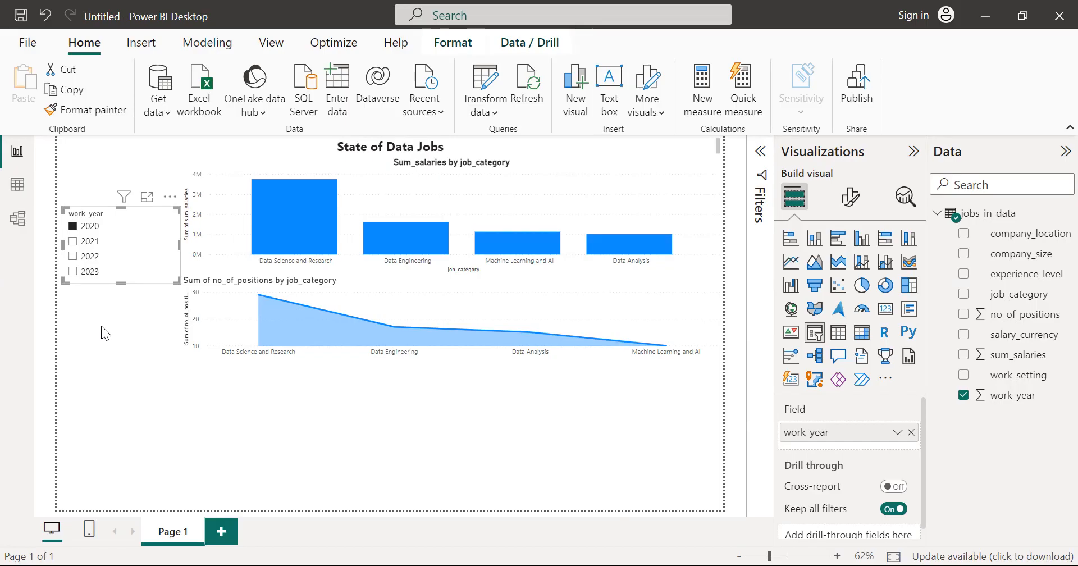
pyautogui.click(142, 257)
pyautogui.click(142, 256)
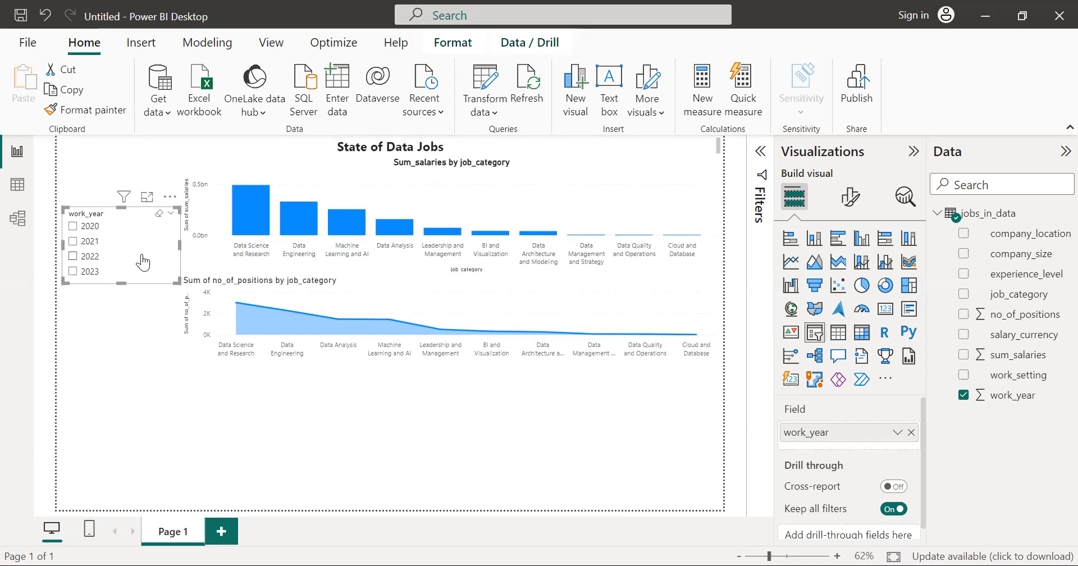
# Step: Insert a card above the work_year slicer, fit it to the page's left margin, and show the sum of no_of_positions
pyautogui.click(94, 162)
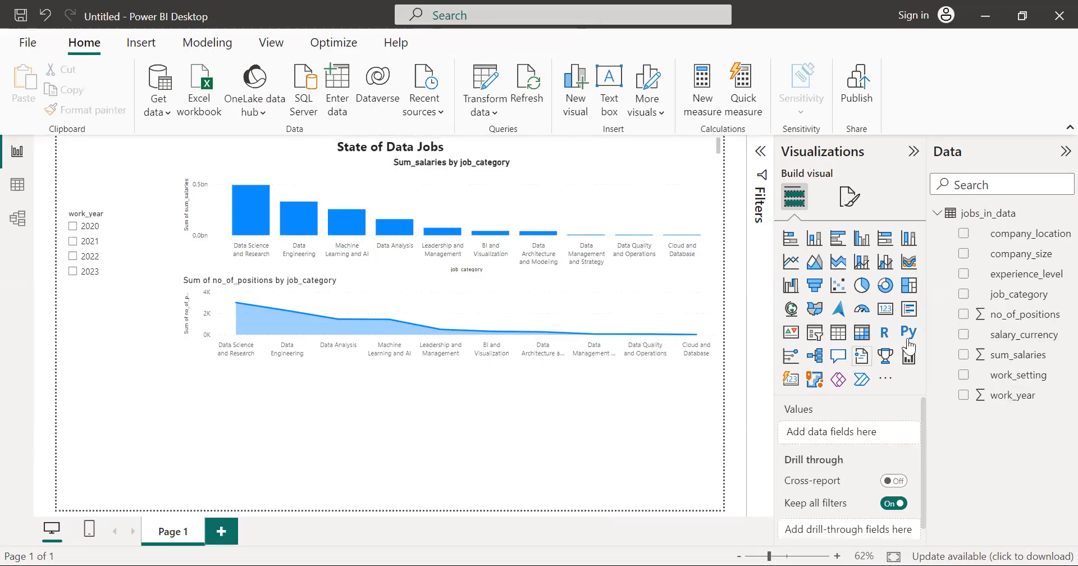
pyautogui.click(886, 308)
pyautogui.moveTo(143, 370); pyautogui.dragTo(149, 172)
pyautogui.moveTo(121, 220); pyautogui.dragTo(115, 203)
pyautogui.moveTo(180, 170)
pyautogui.mouseDown()
pyautogui.moveTo(166, 172)
pyautogui.moveTo(178, 173)
pyautogui.mouseUp()
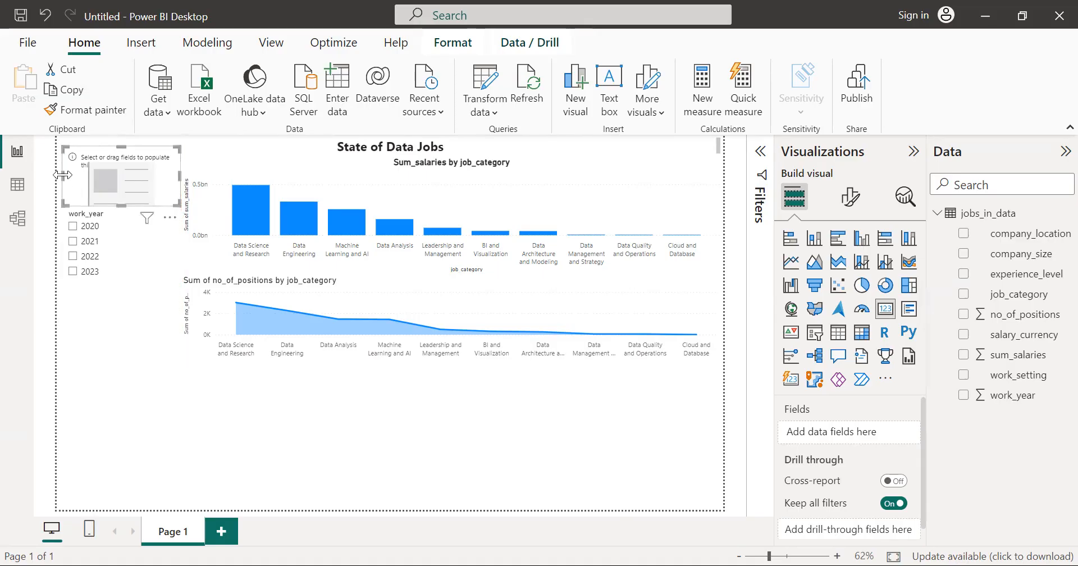
pyautogui.moveTo(63, 176); pyautogui.dragTo(55, 175)
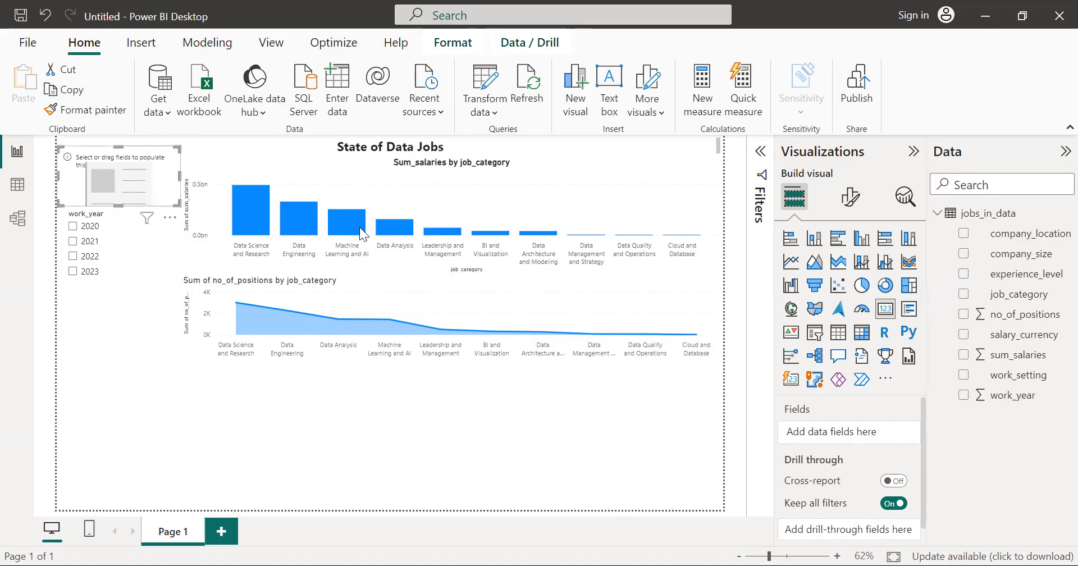
pyautogui.click(963, 318)
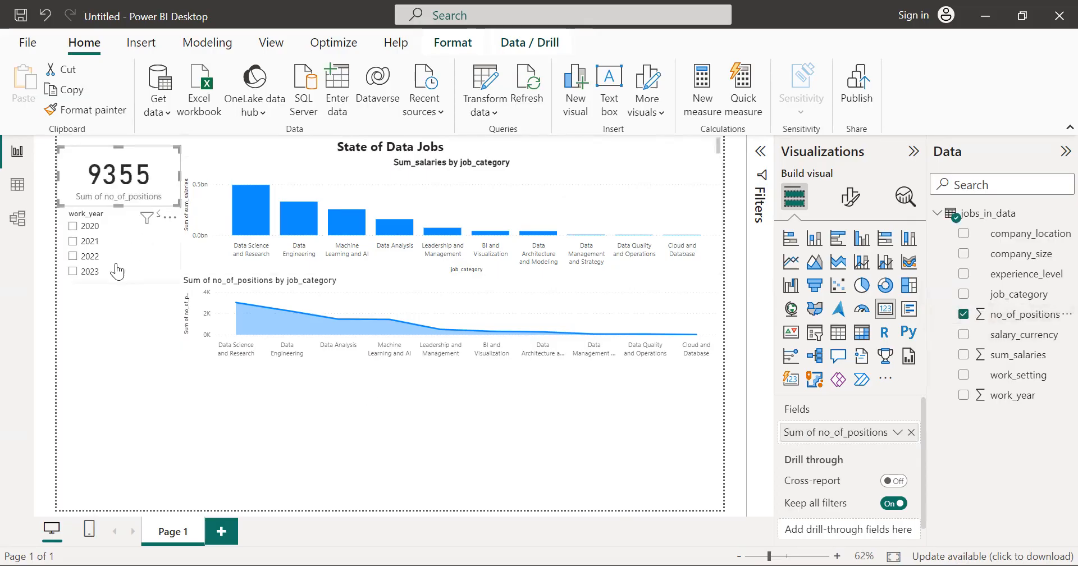
# Step: Filter the report to 2020 with the work_year slicer
pyautogui.click(134, 362)
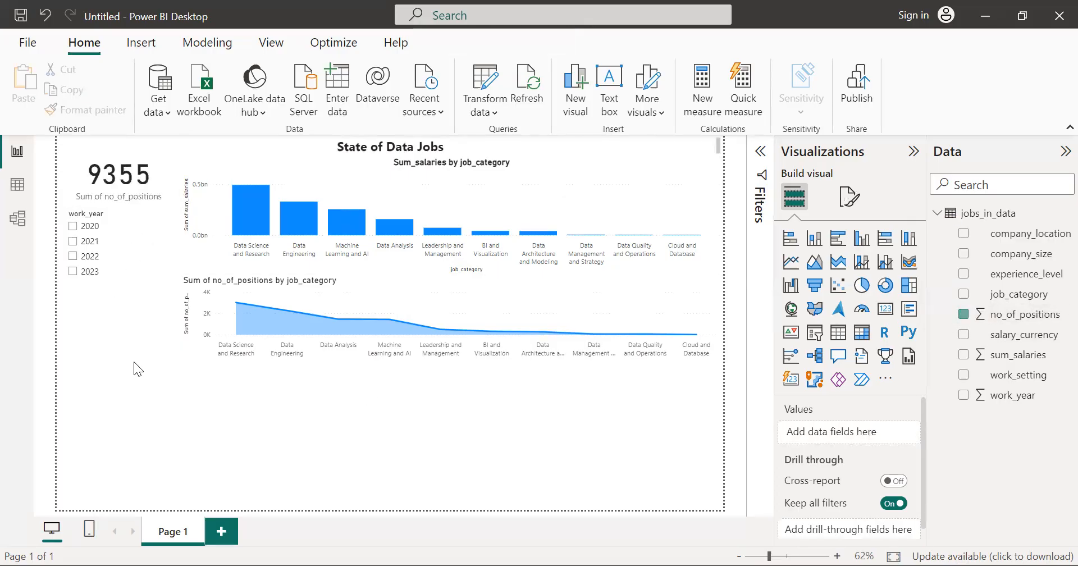
pyautogui.click(76, 228)
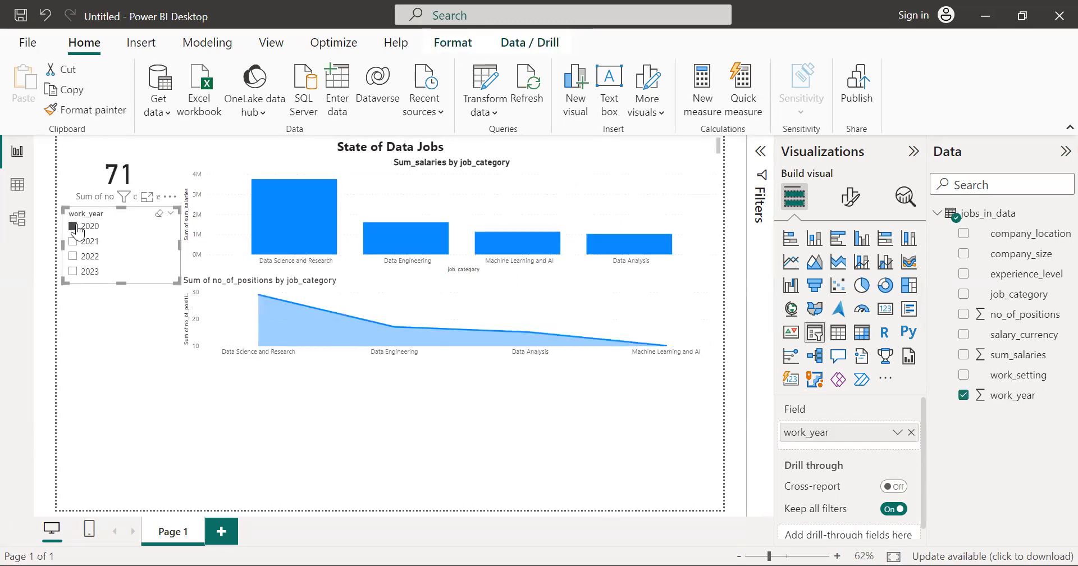
# Step: Turn on the title of the no_of_positions card and leave its title text empty
pyautogui.click(97, 180)
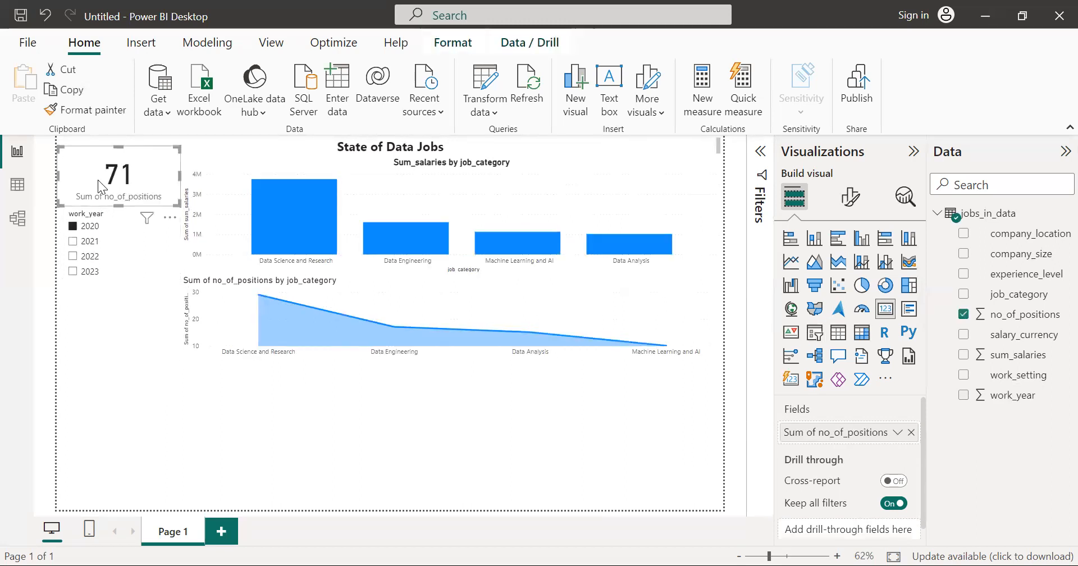
pyautogui.click(850, 196)
pyautogui.click(867, 273)
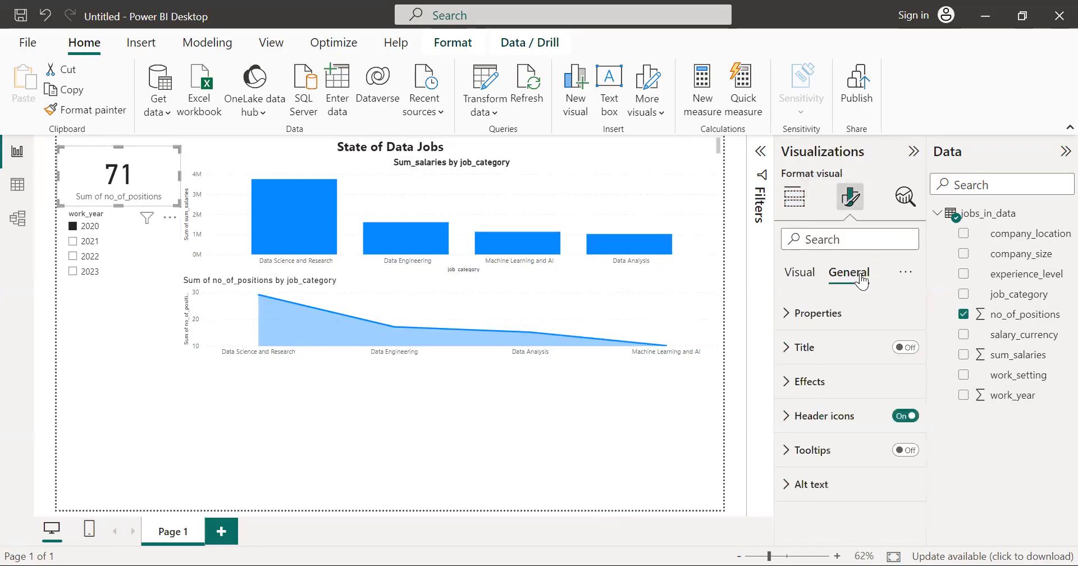
pyautogui.click(830, 359)
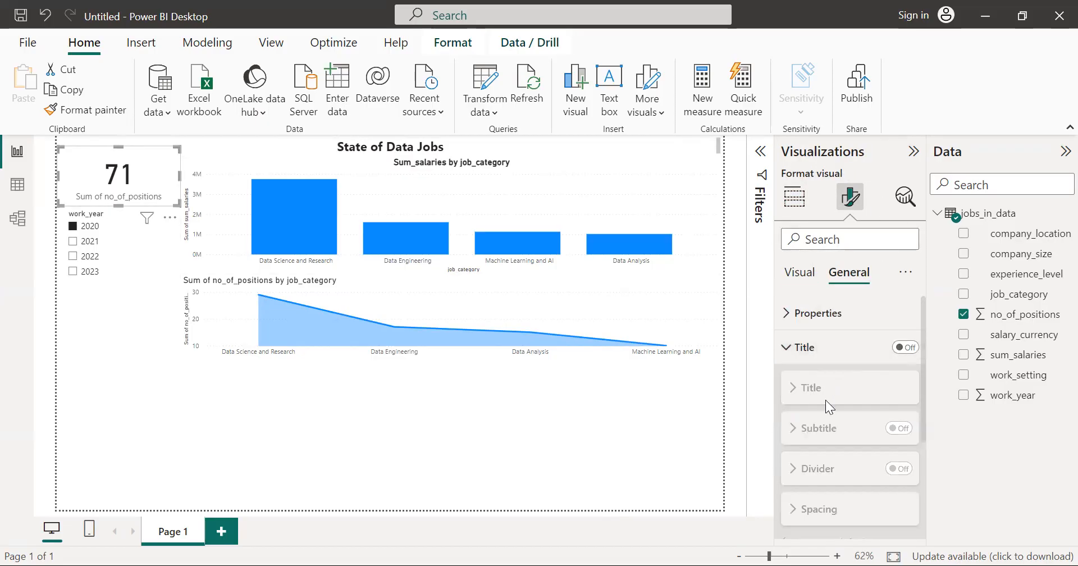
pyautogui.click(799, 349)
pyautogui.click(902, 348)
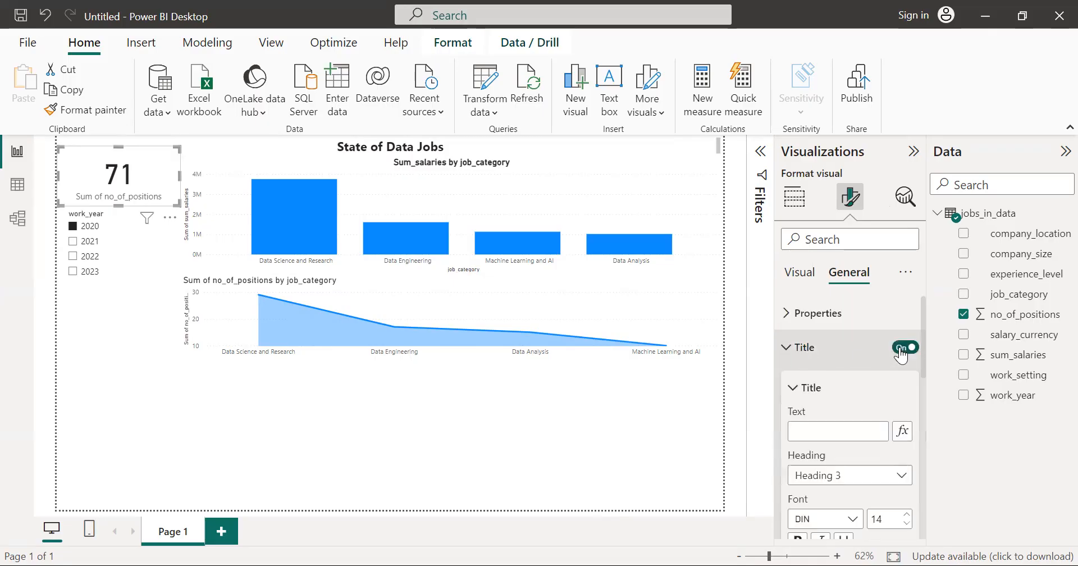
pyautogui.scroll(-2, 843, 388)
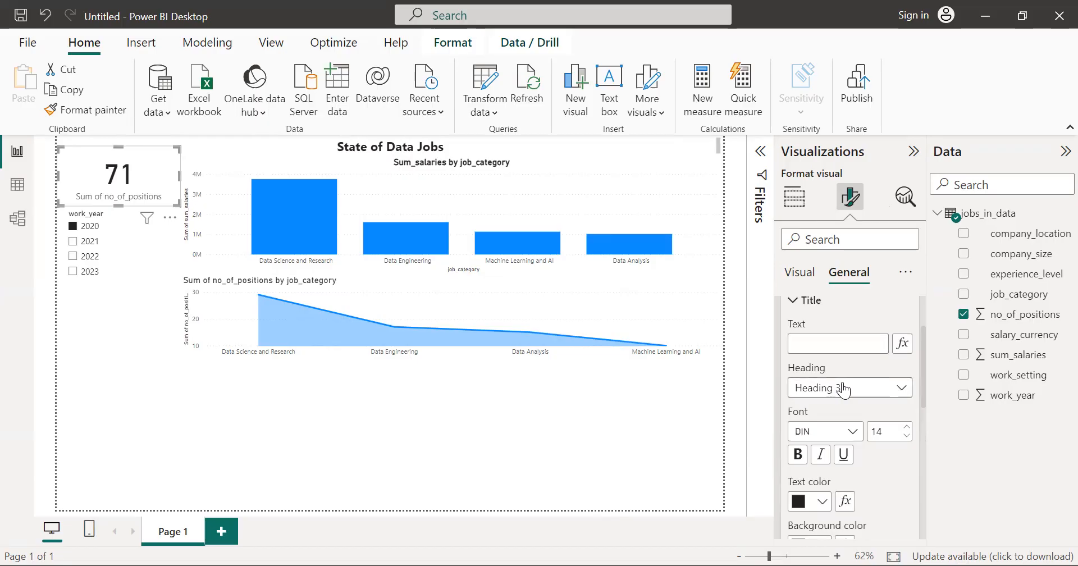
pyautogui.scroll(-2, 840, 358)
pyautogui.scroll(2, 841, 359)
pyautogui.write('N')
pyautogui.press('BackSpace')
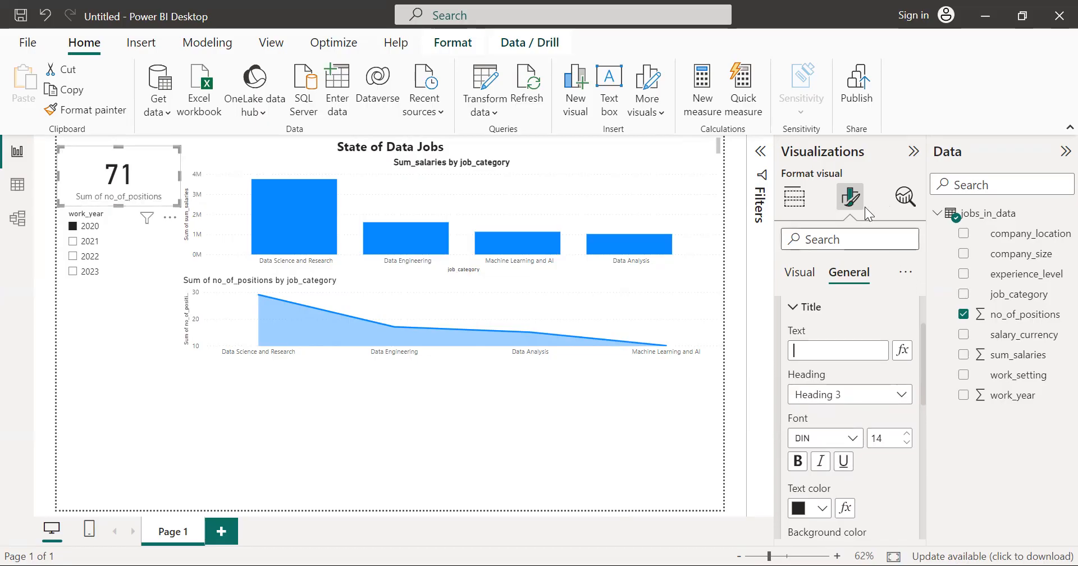
pyautogui.click(795, 200)
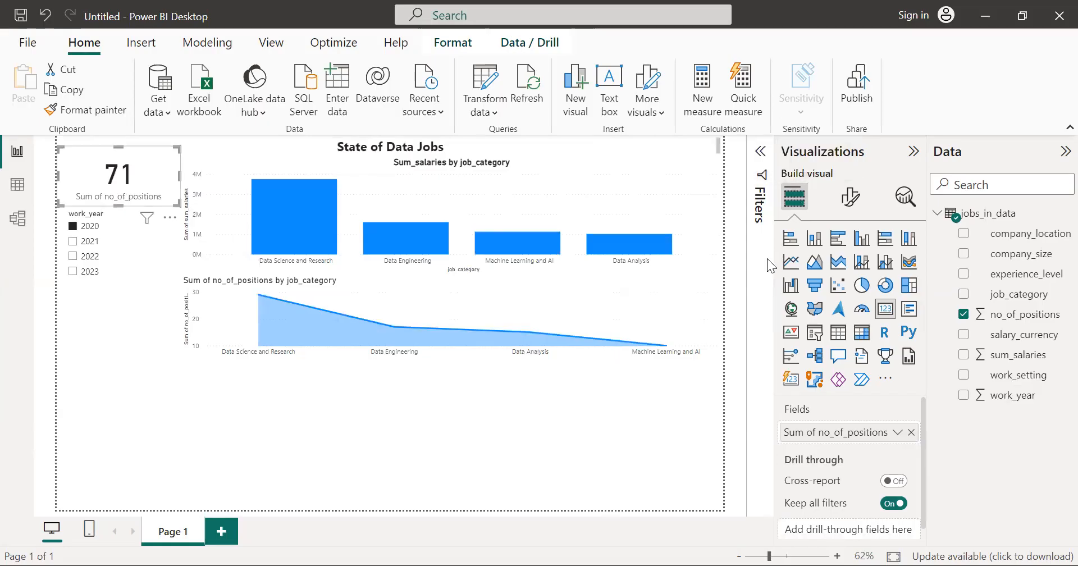
# Step: Filter the report to 2021 and then to 2022 with the work_year slicer
pyautogui.click(201, 461)
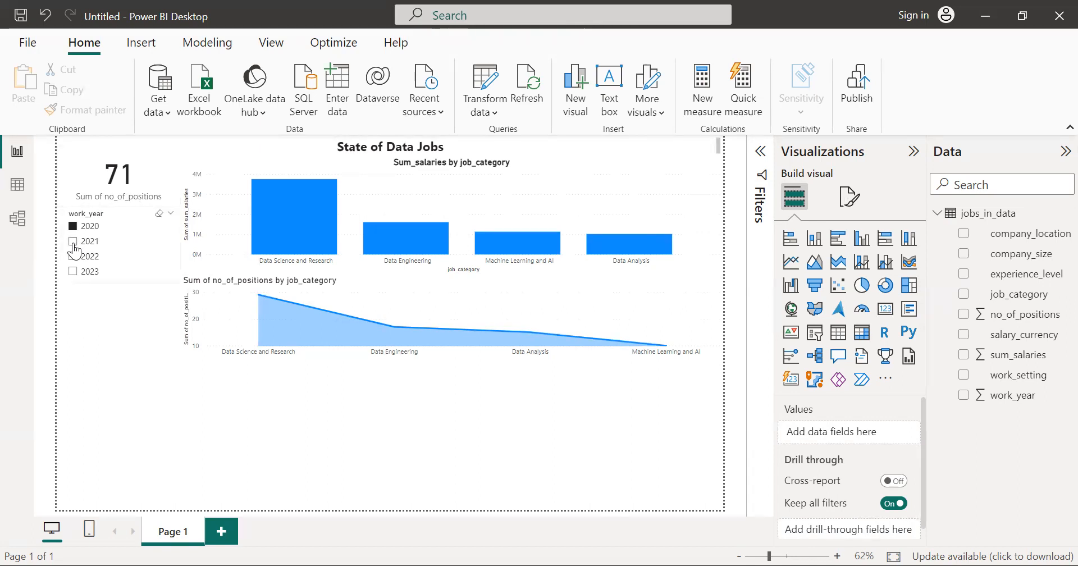
pyautogui.click(73, 245)
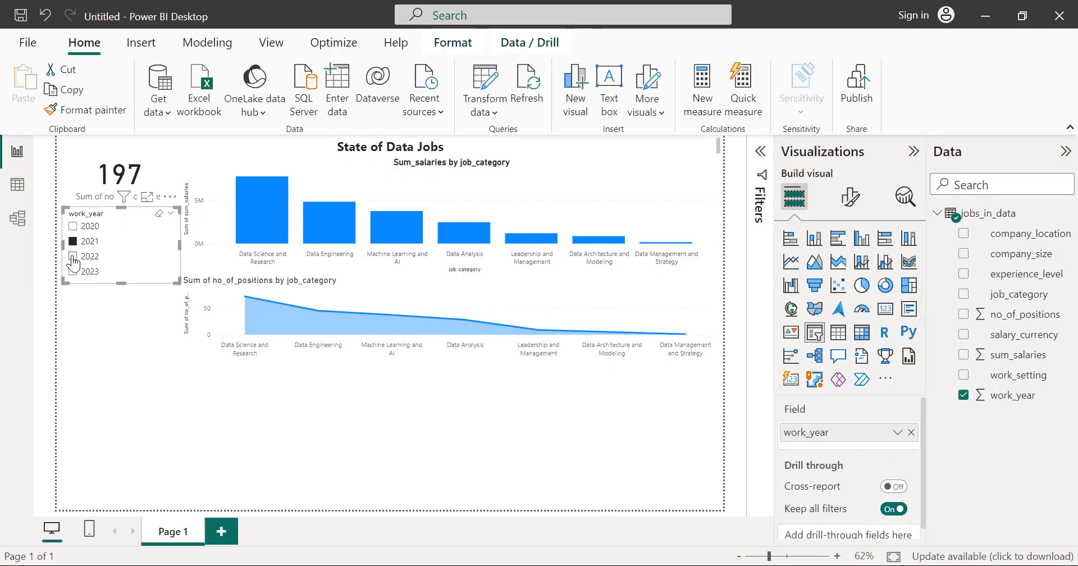
pyautogui.click(74, 258)
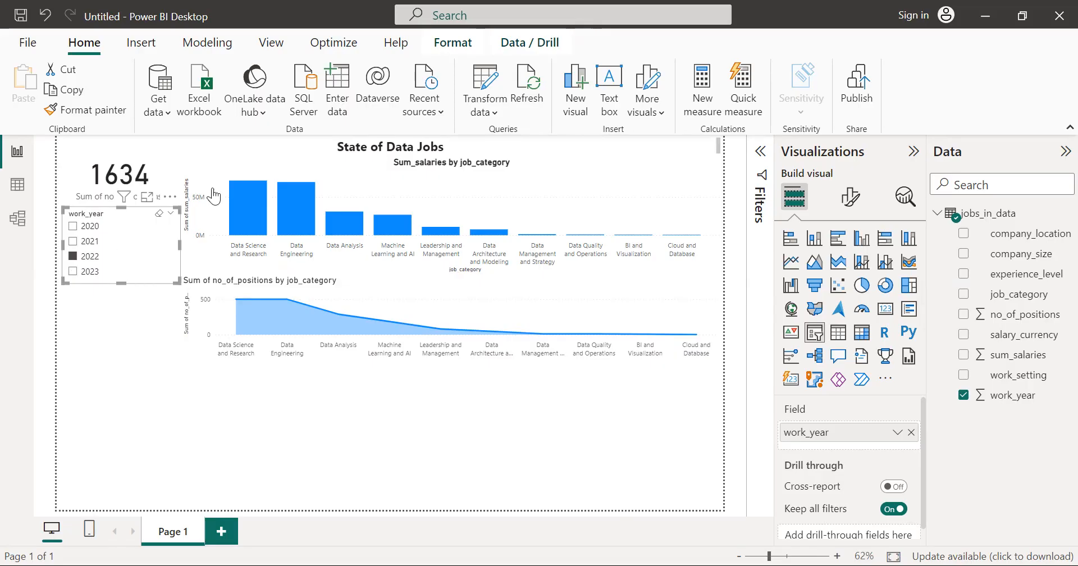
# Step: Remove the bold formatting from the title of the Sum_salaries by job_category column chart
pyautogui.click(442, 166)
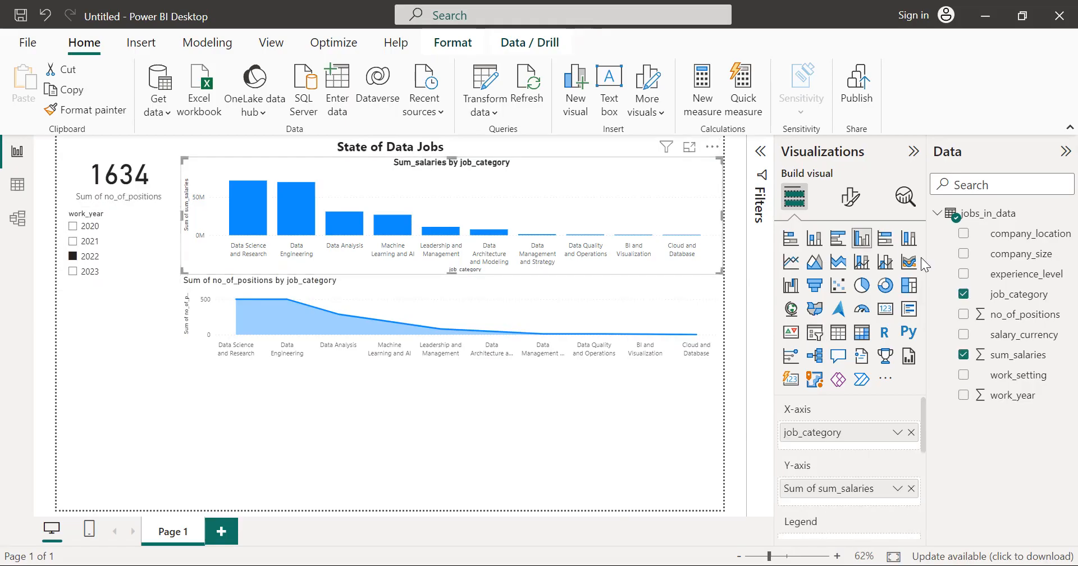
pyautogui.click(851, 200)
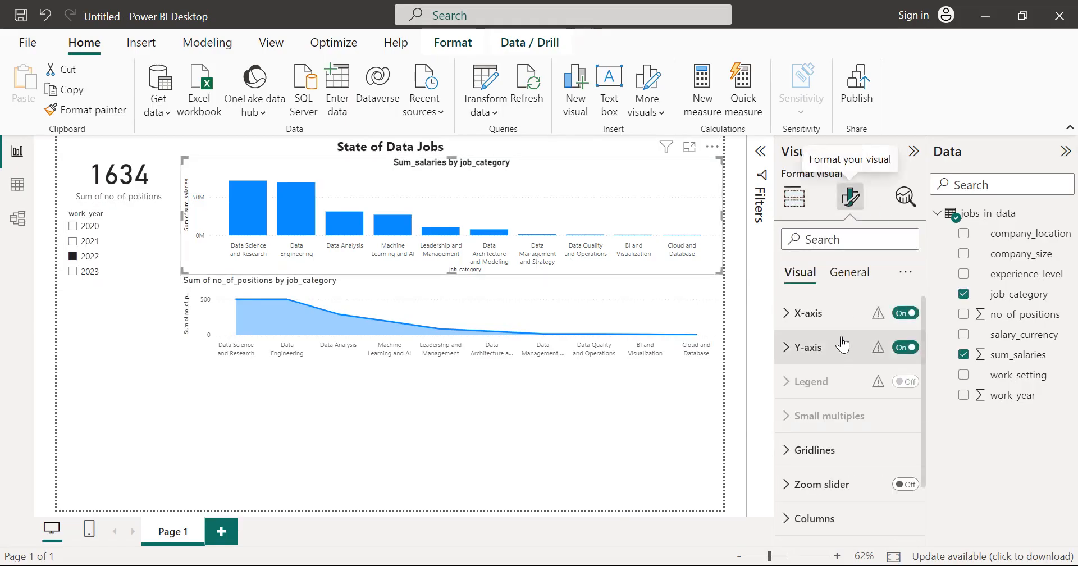
pyautogui.click(854, 274)
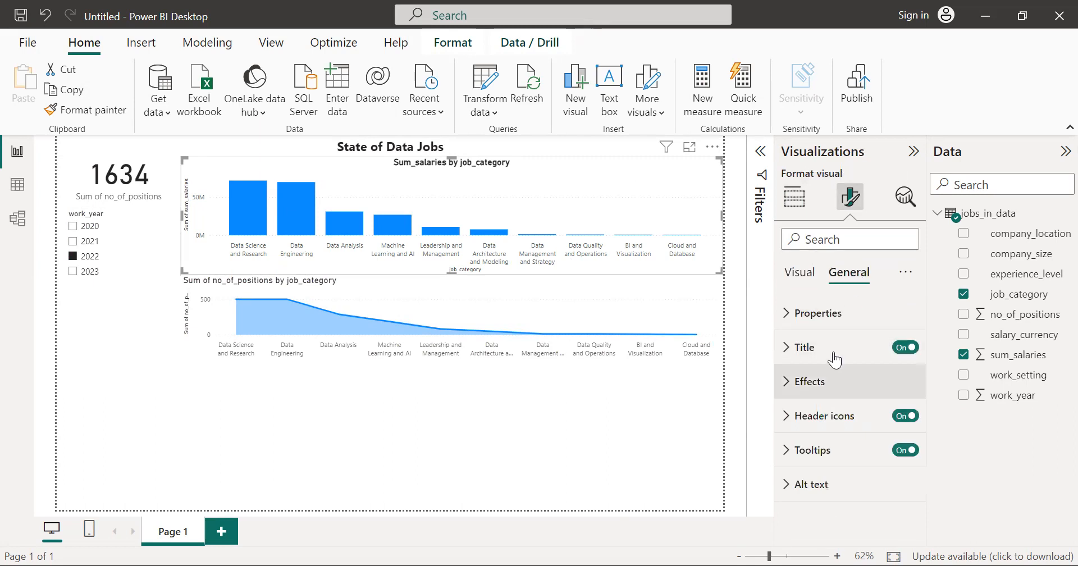
pyautogui.click(825, 348)
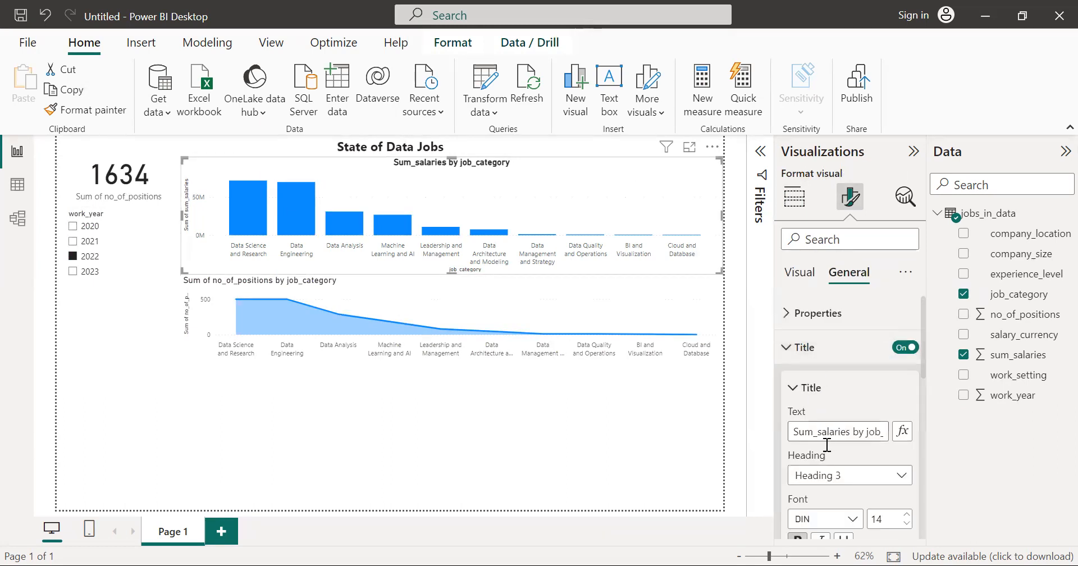
pyautogui.scroll(-1, 814, 427)
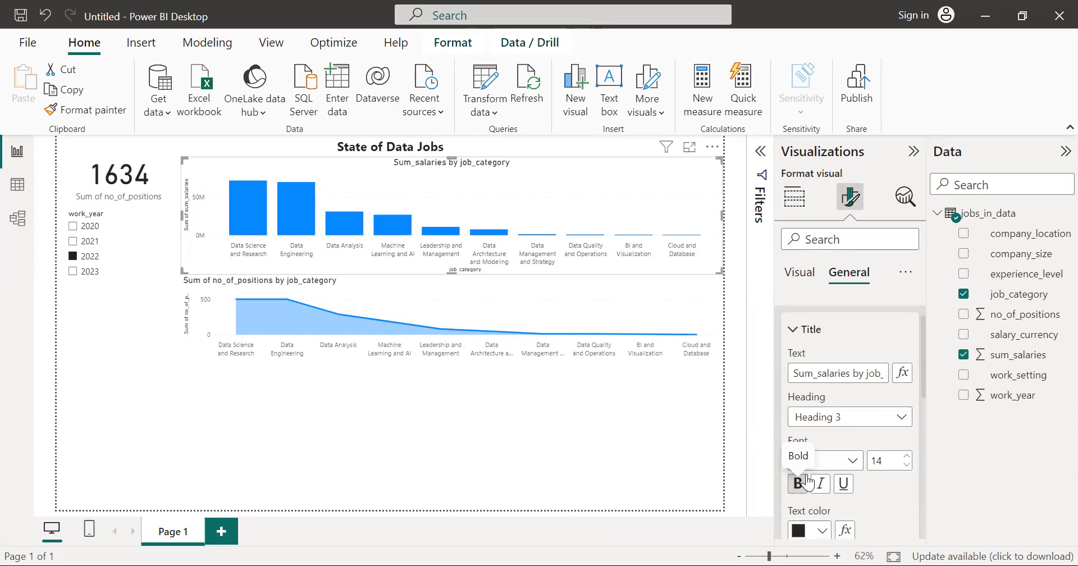
pyautogui.click(613, 453)
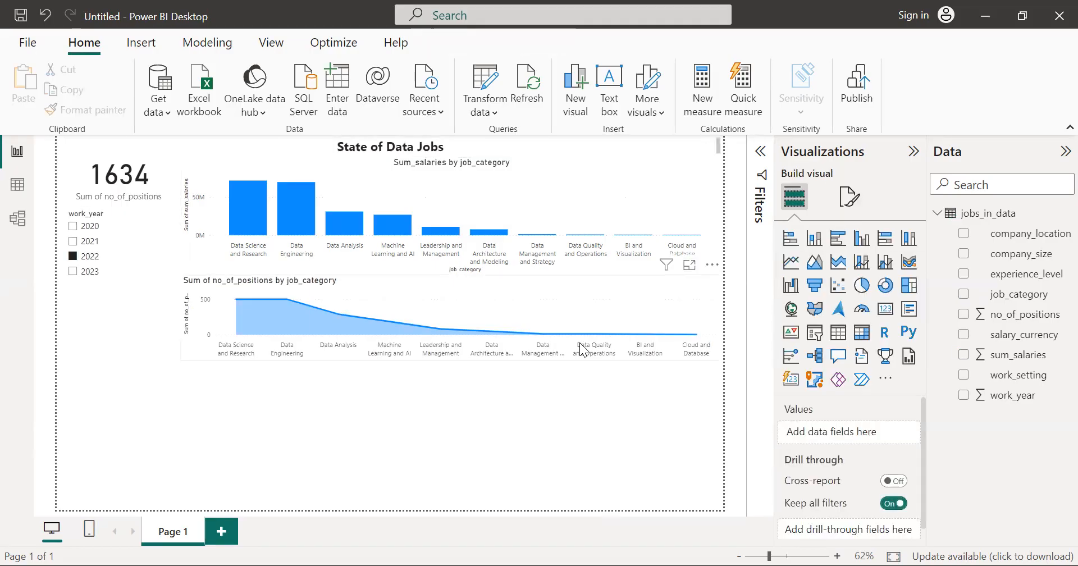
pyautogui.click(583, 350)
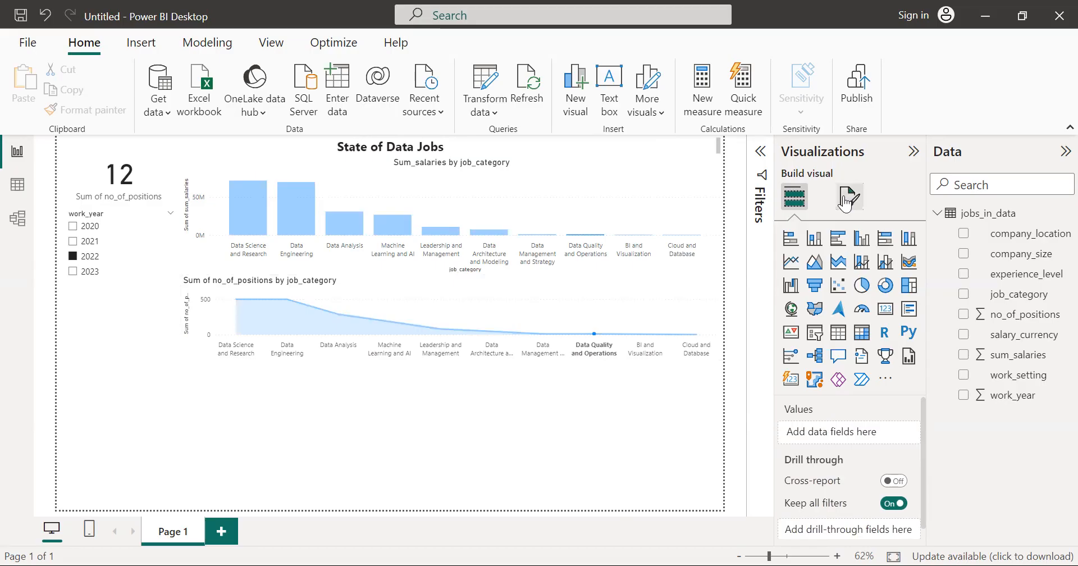
pyautogui.click(846, 199)
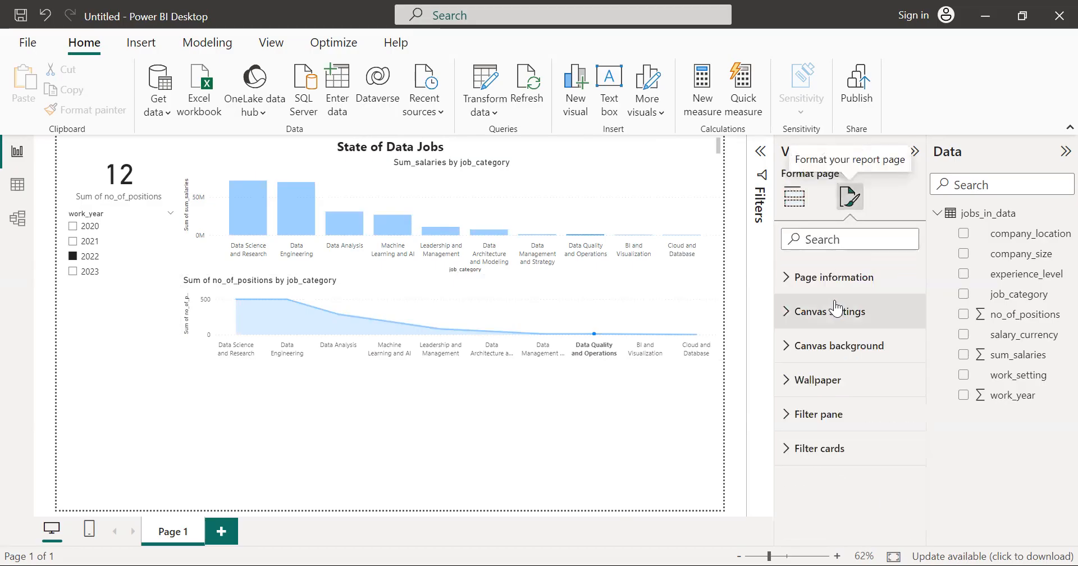
pyautogui.click(804, 193)
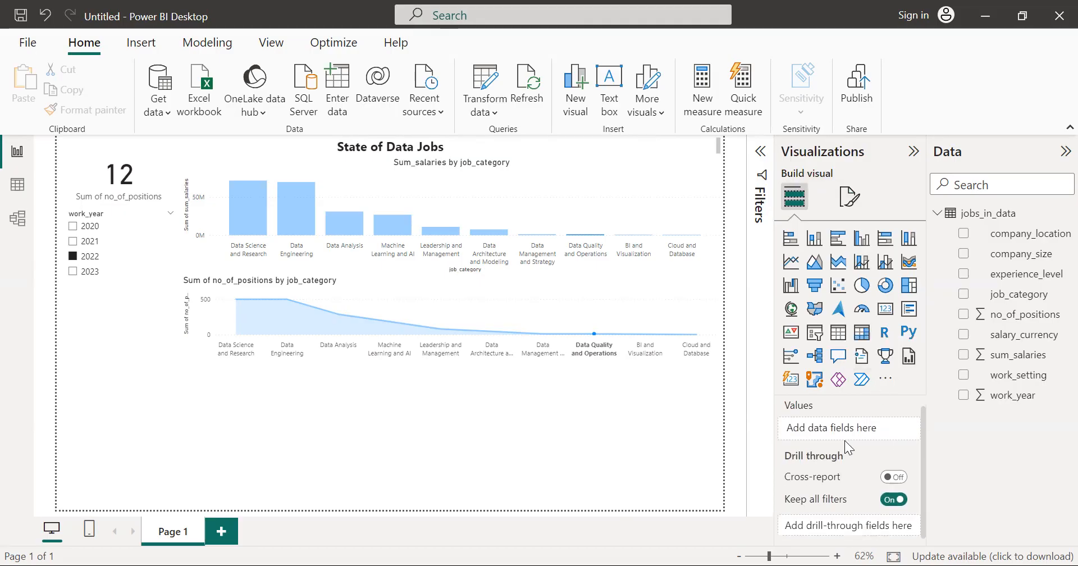
# Step: Center the title of the Sum of no_of_positions by job_category area chart
pyautogui.click(608, 301)
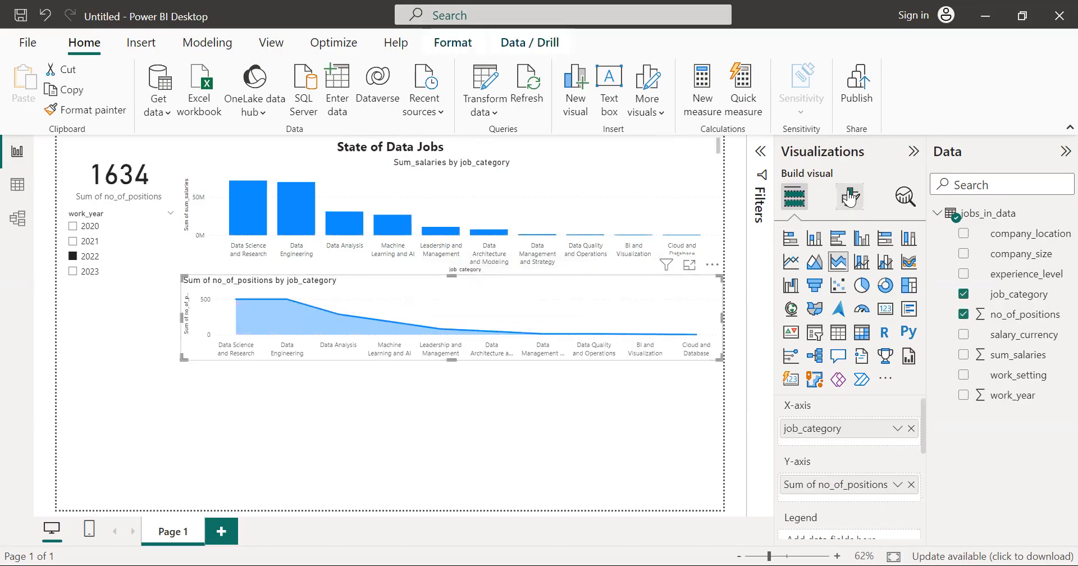
pyautogui.click(851, 196)
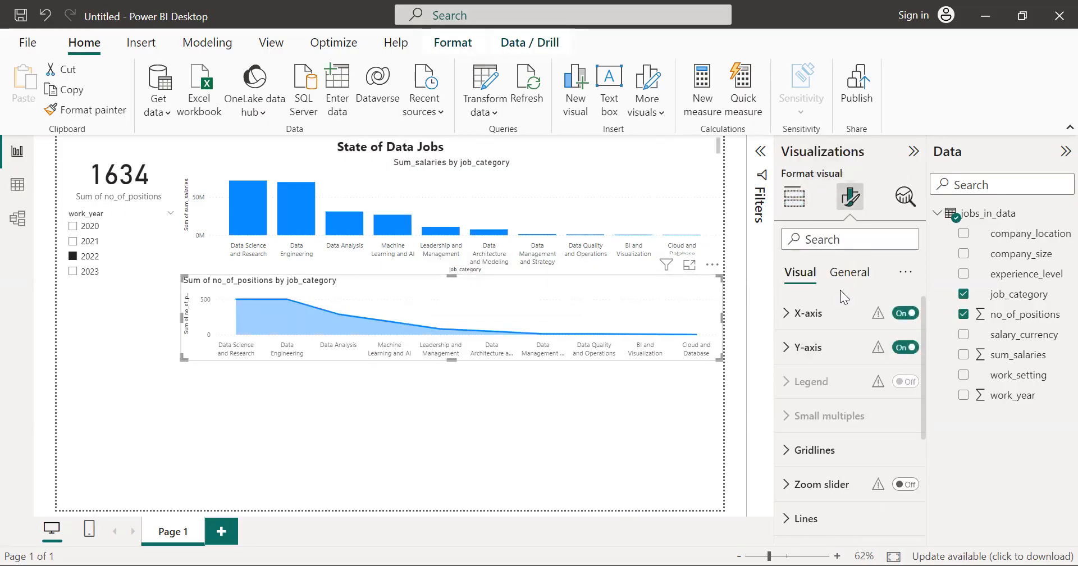
pyautogui.click(847, 274)
pyautogui.click(822, 348)
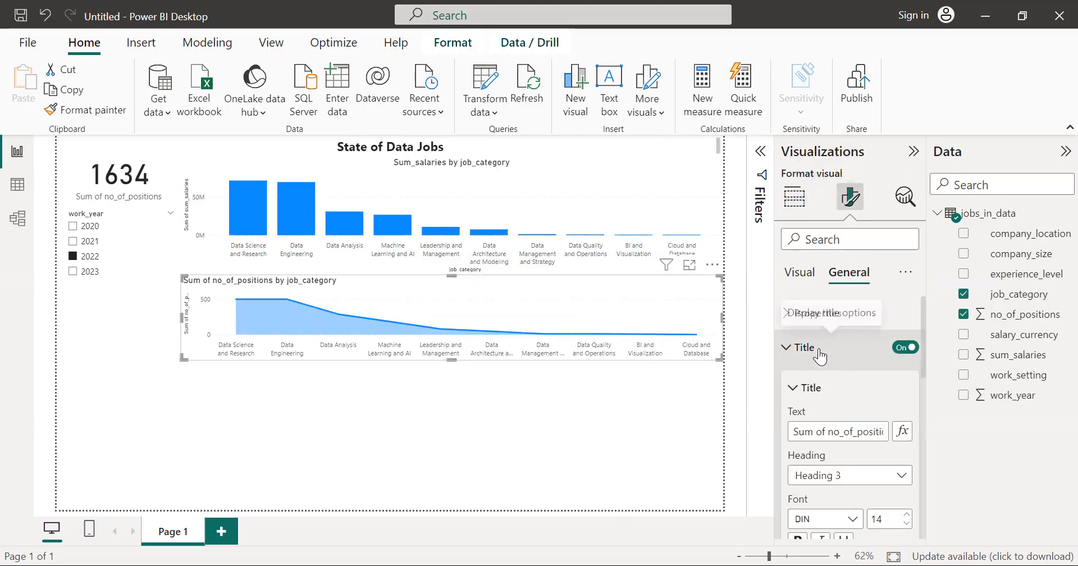
pyautogui.scroll(-3, 824, 464)
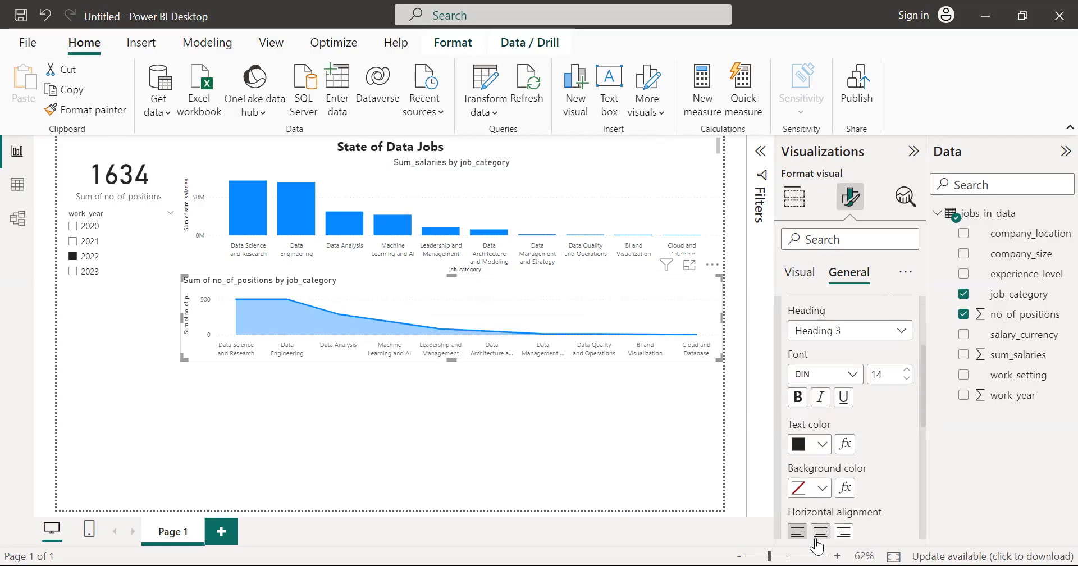
pyautogui.click(819, 534)
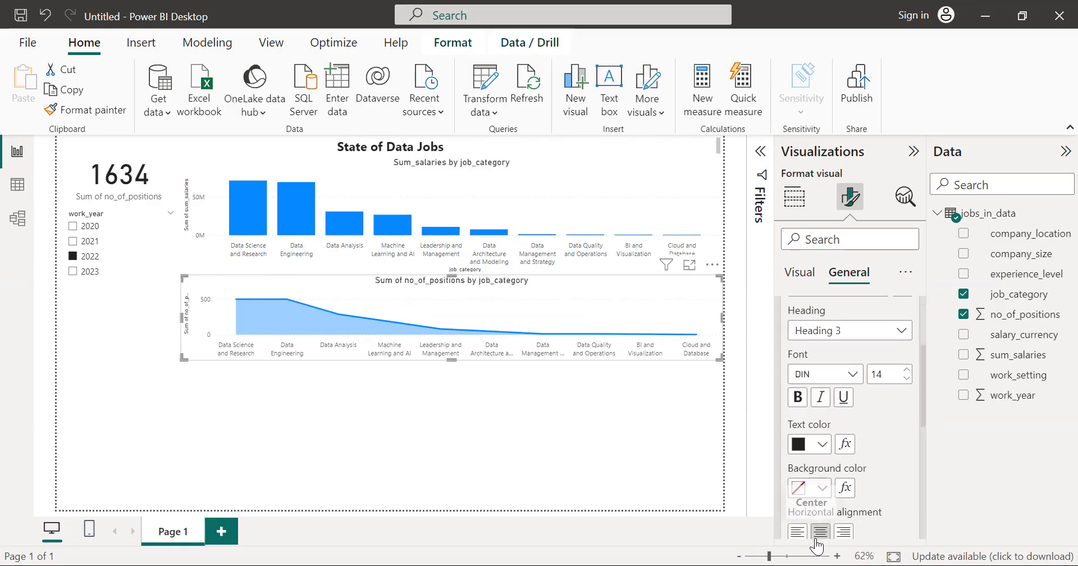
pyautogui.click(660, 452)
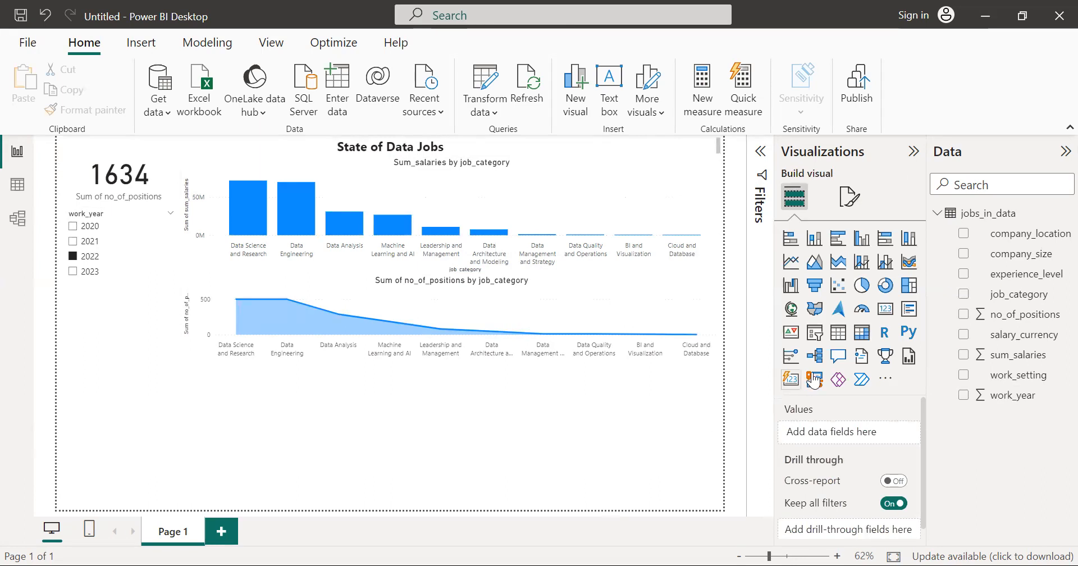
# Step: Add a company_location slicer below the work_year slicer, widened to the area chart's edge and stretched down to the end of the page
pyautogui.click(818, 336)
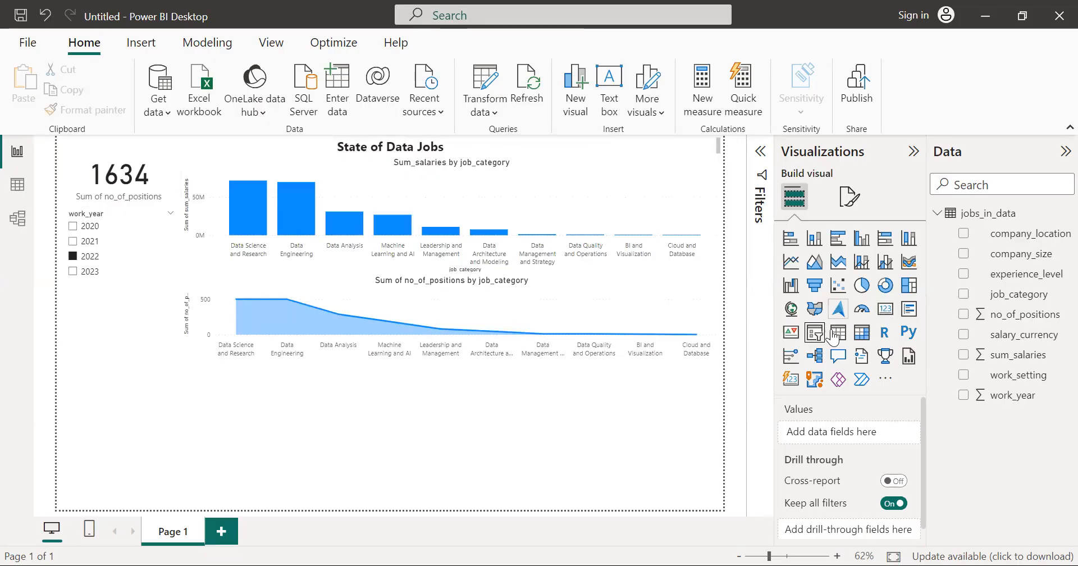
pyautogui.click(818, 336)
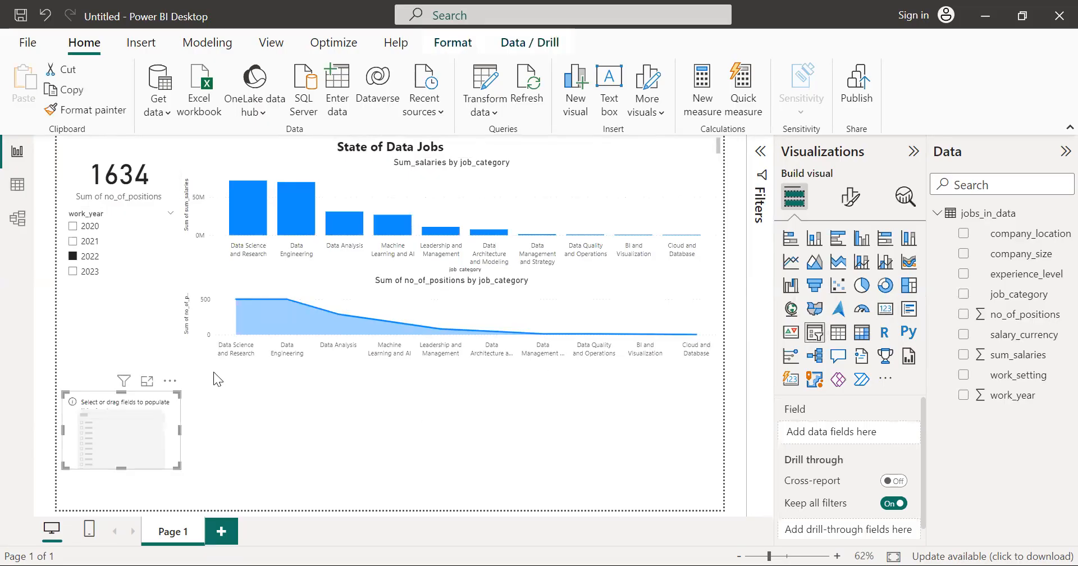
pyautogui.moveTo(128, 406); pyautogui.dragTo(125, 299)
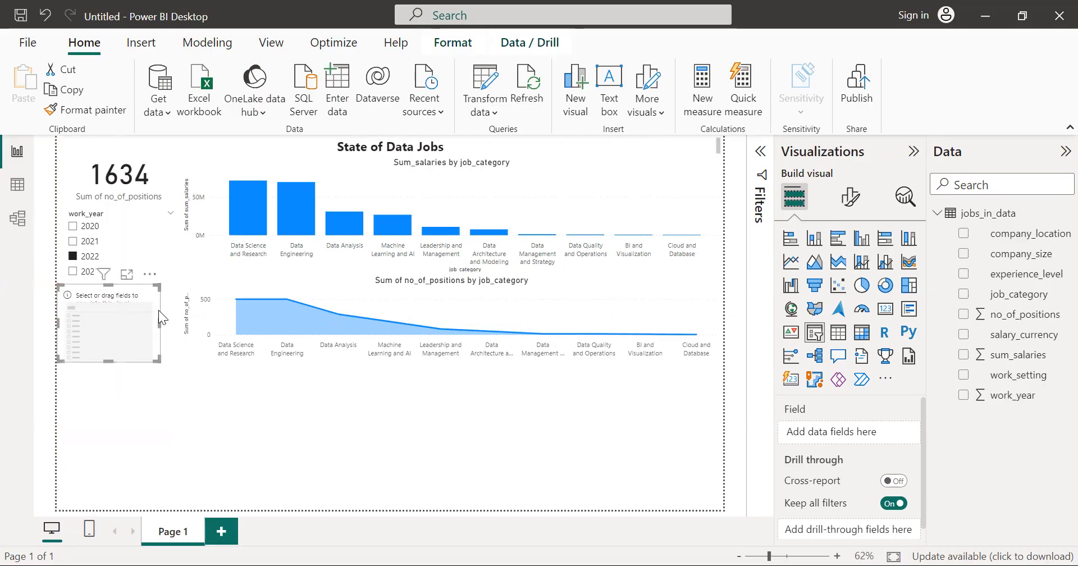
pyautogui.click(164, 325)
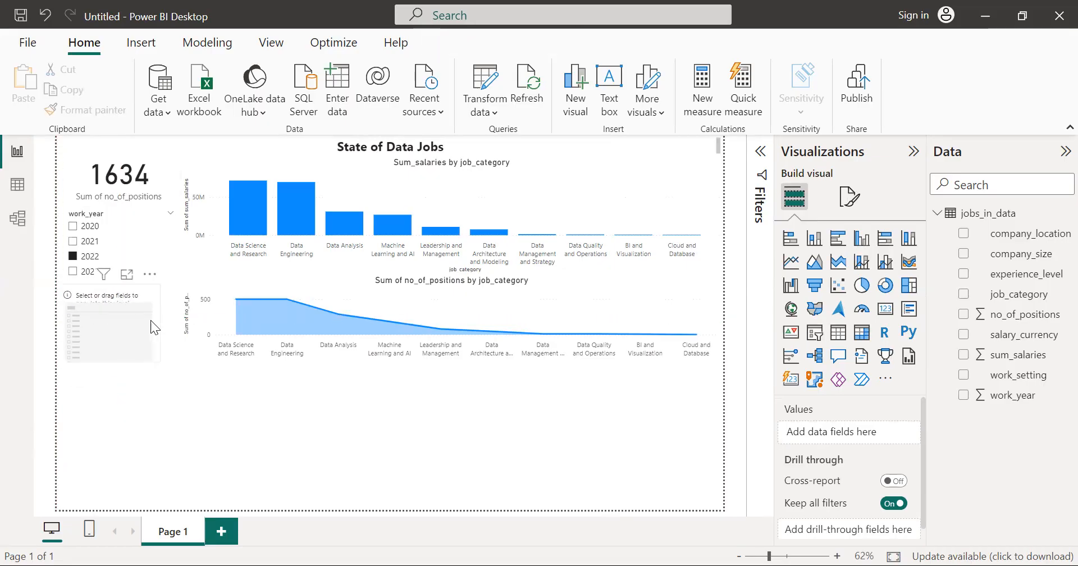
pyautogui.click(151, 320)
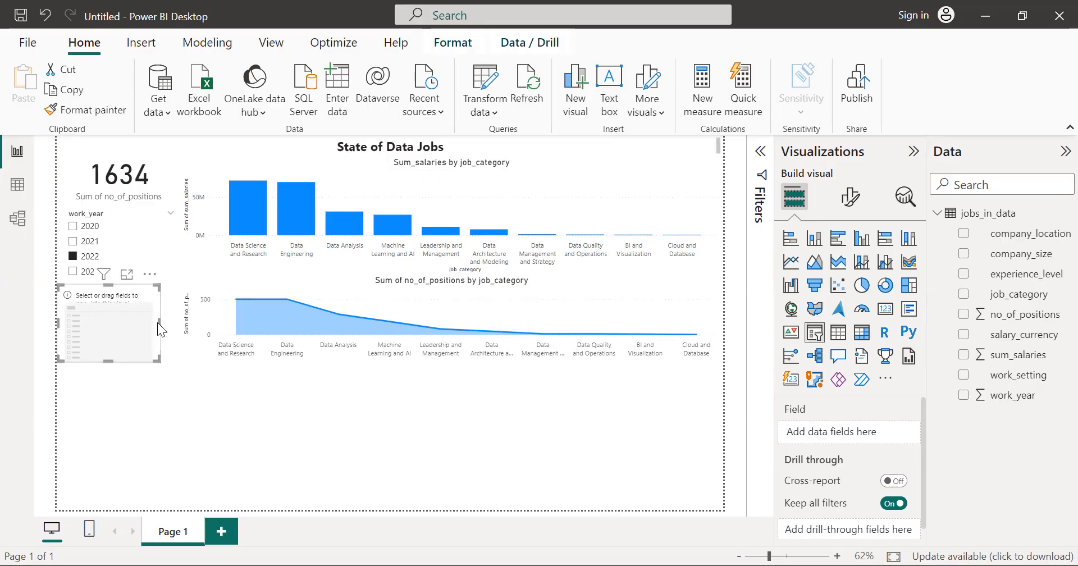
pyautogui.moveTo(161, 321); pyautogui.dragTo(180, 322)
pyautogui.moveTo(134, 361); pyautogui.dragTo(135, 503)
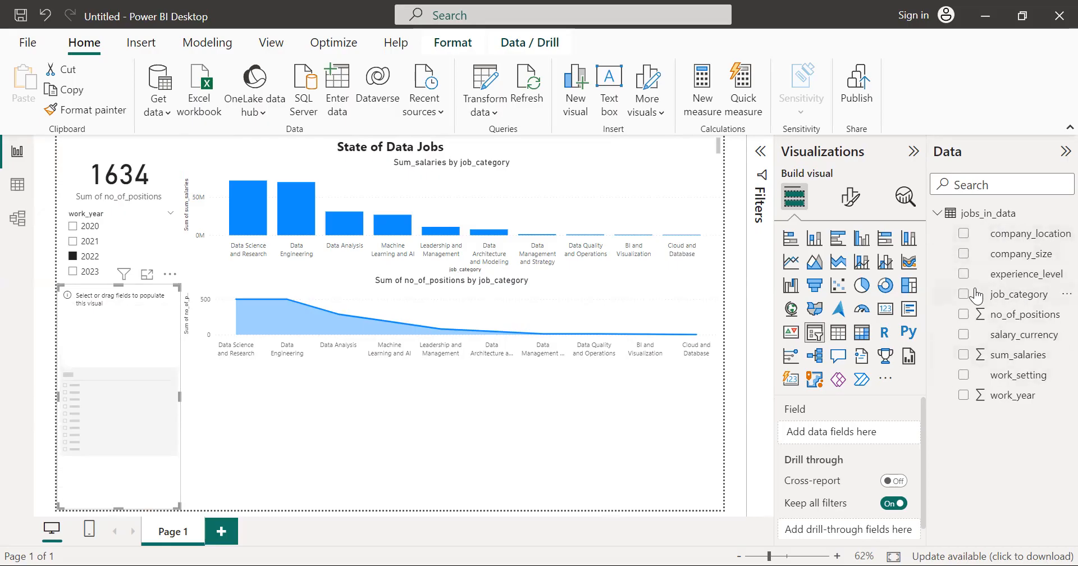
pyautogui.click(964, 234)
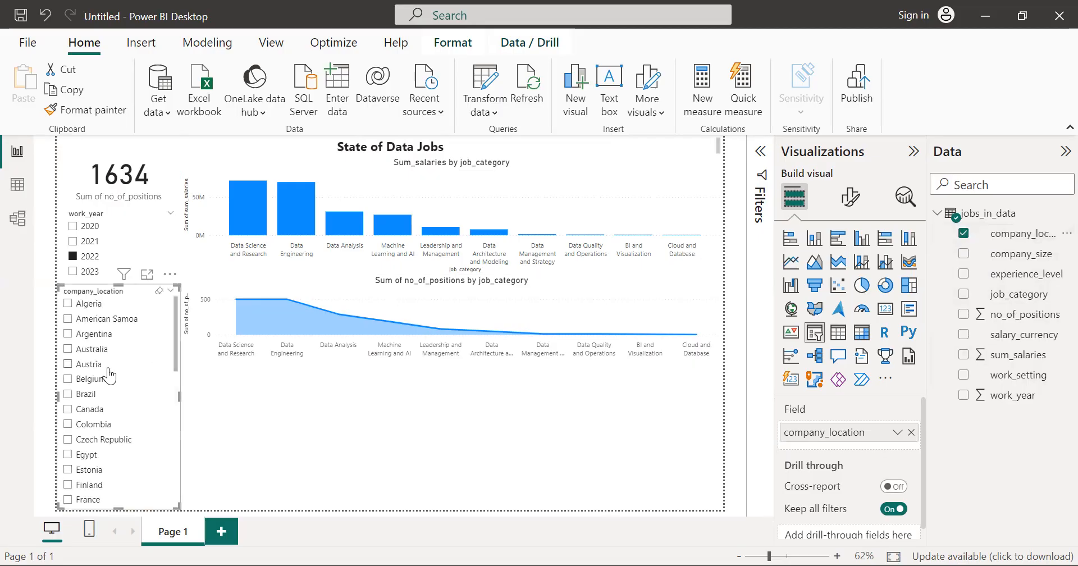
pyautogui.scroll(-10, 110, 375)
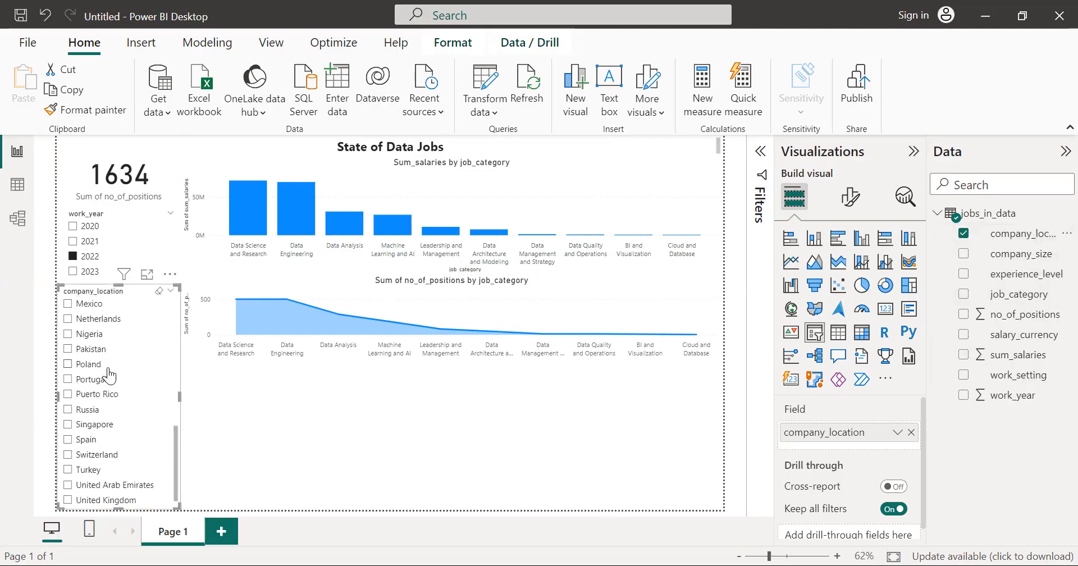
# Step: Look through the full list of countries in the company_location slicer
pyautogui.scroll(5, 110, 375)
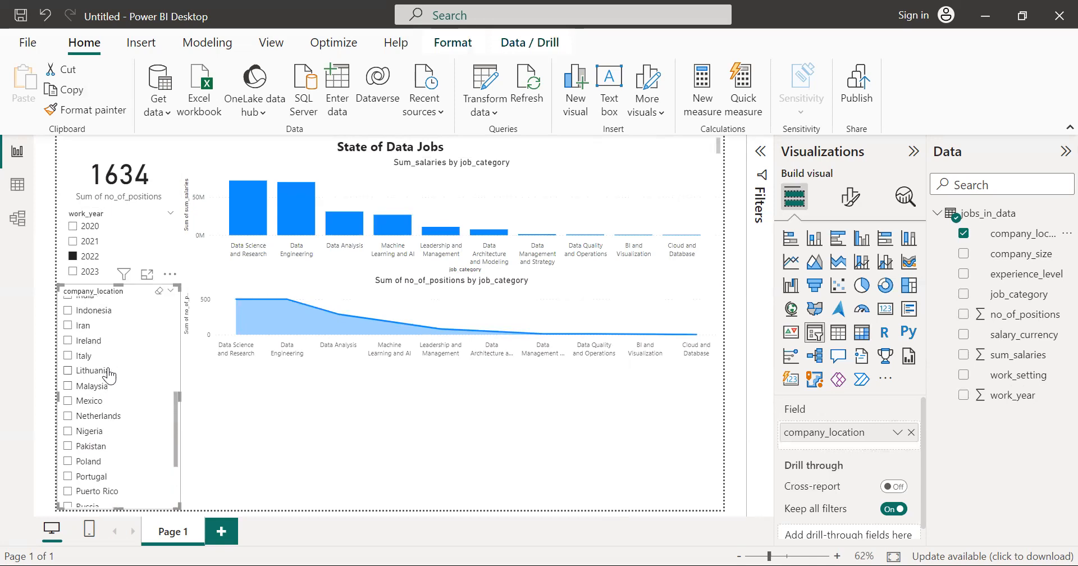
pyautogui.scroll(6, 110, 375)
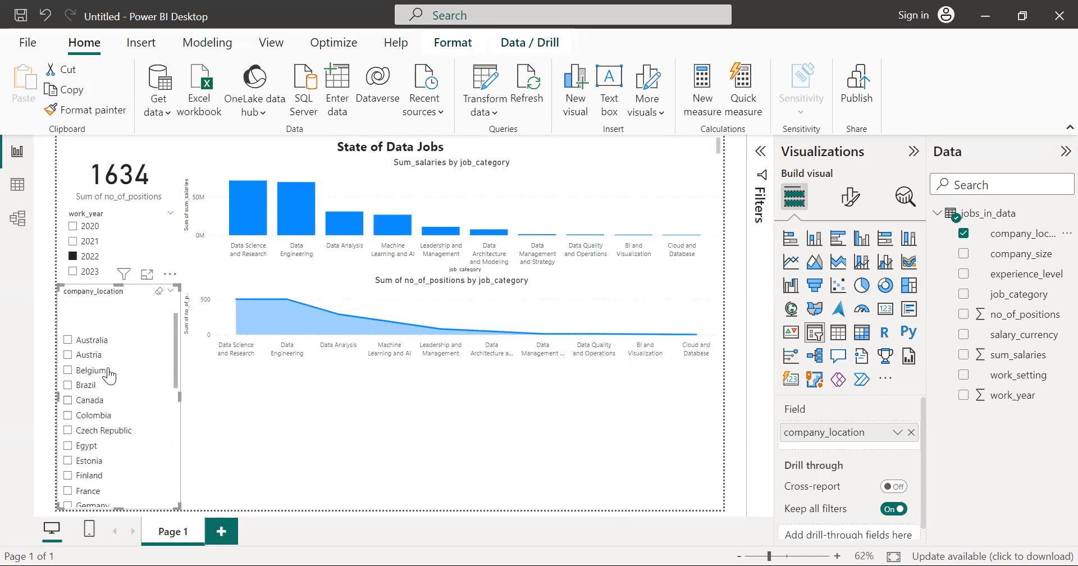
pyautogui.scroll(-5, 109, 375)
pyautogui.scroll(-5, 110, 376)
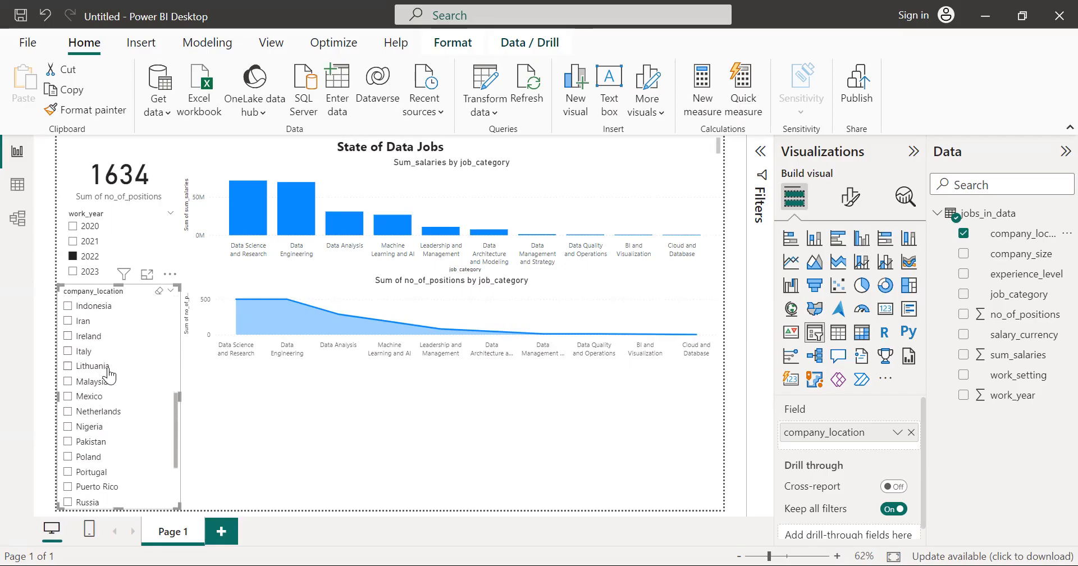
pyautogui.scroll(5, 110, 375)
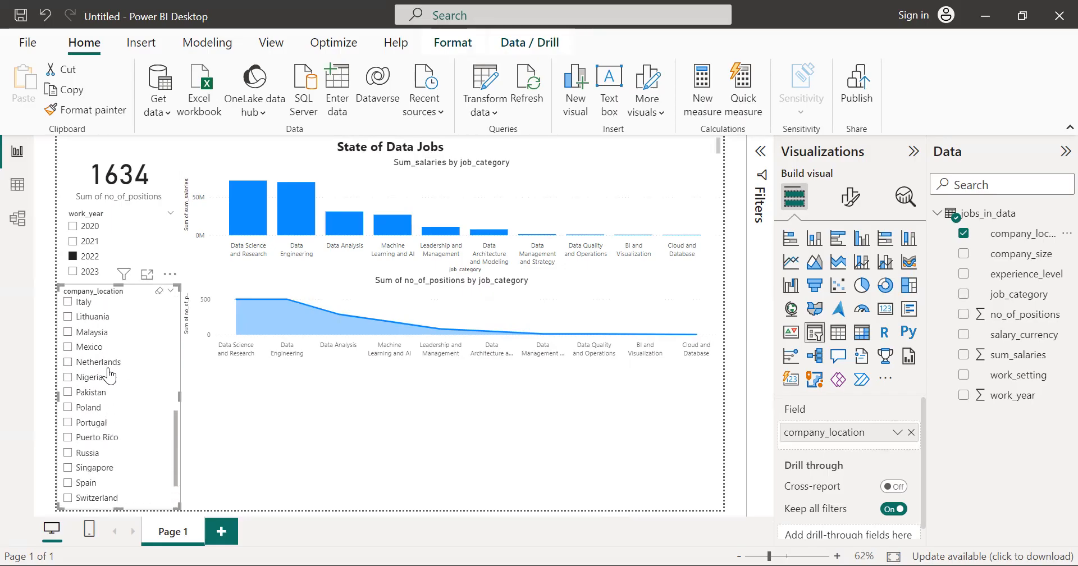
pyautogui.scroll(5, 110, 376)
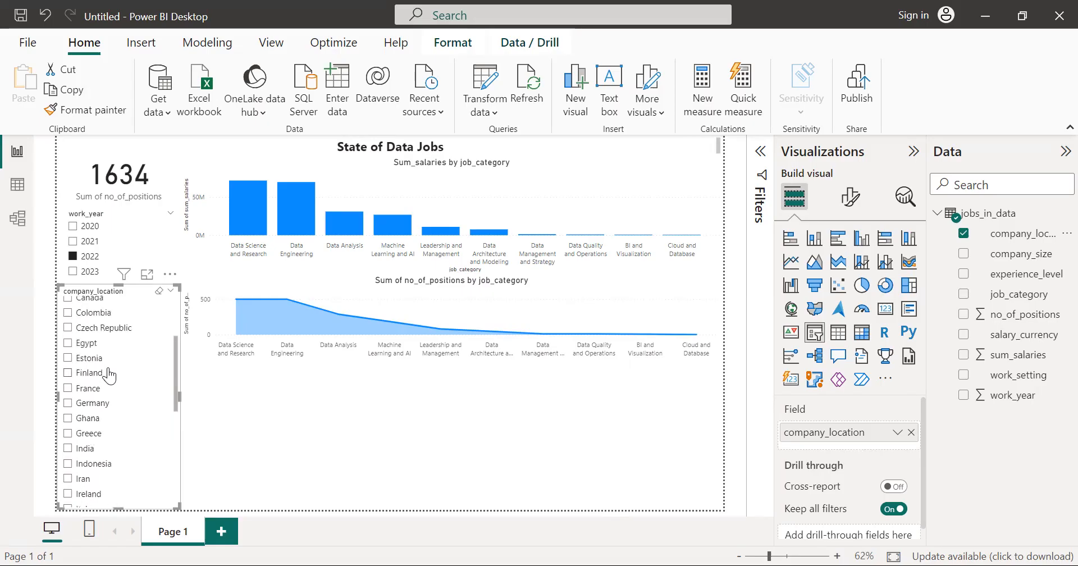
pyautogui.scroll(-3, 109, 375)
pyautogui.scroll(-6, 109, 375)
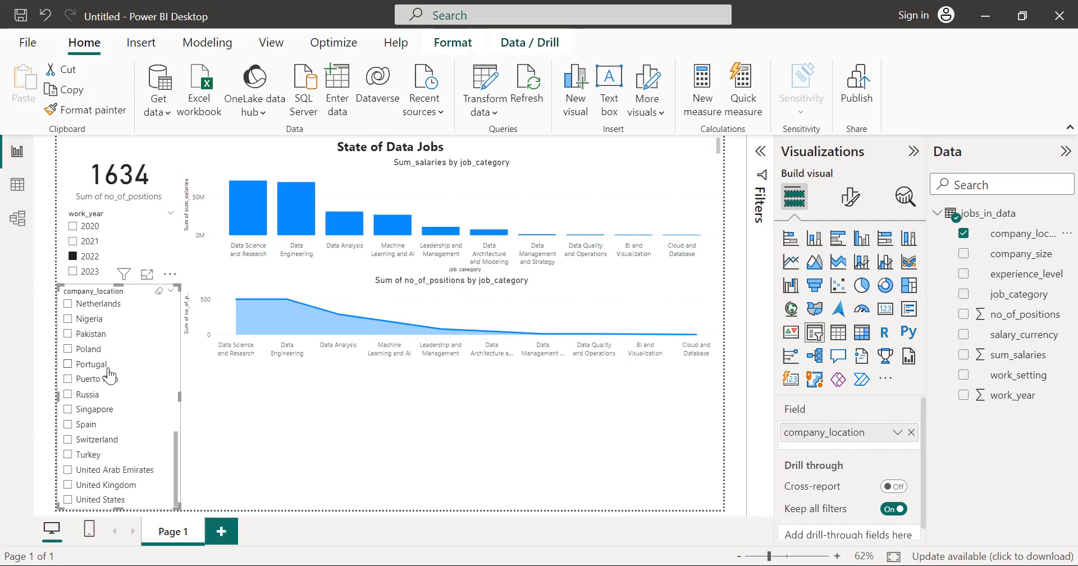
pyautogui.scroll(5, 109, 375)
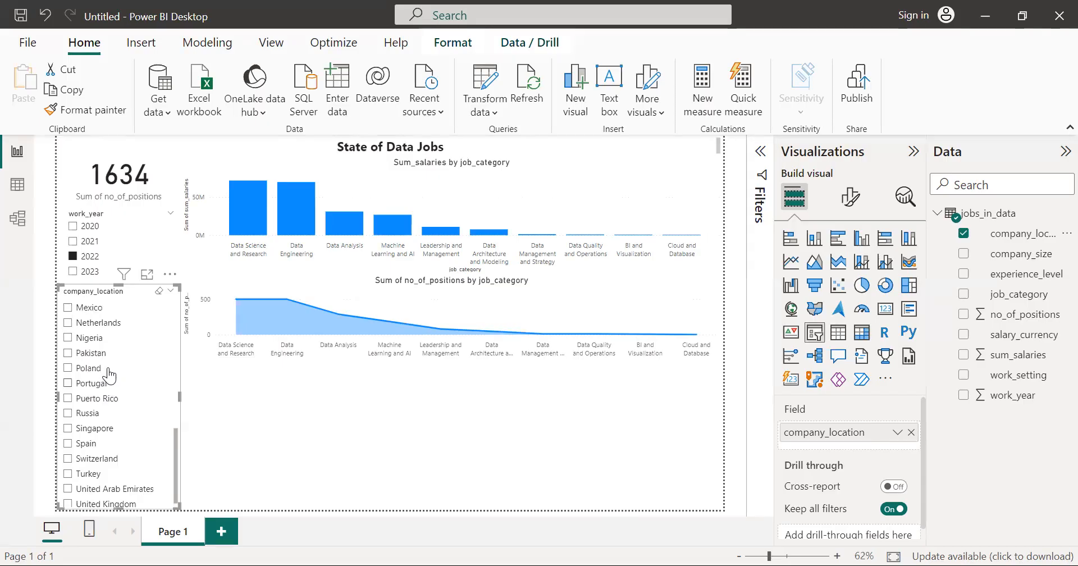
pyautogui.scroll(4, 110, 375)
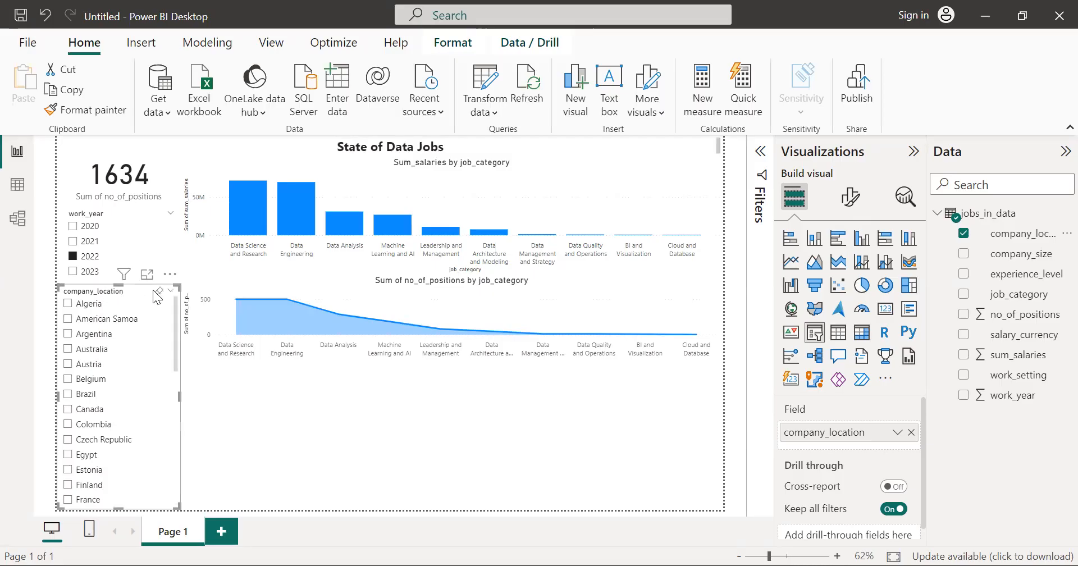
# Step: Filter the report to Canada with the company_location slicer and switch work_year to 2020 and then 2021
pyautogui.click(68, 410)
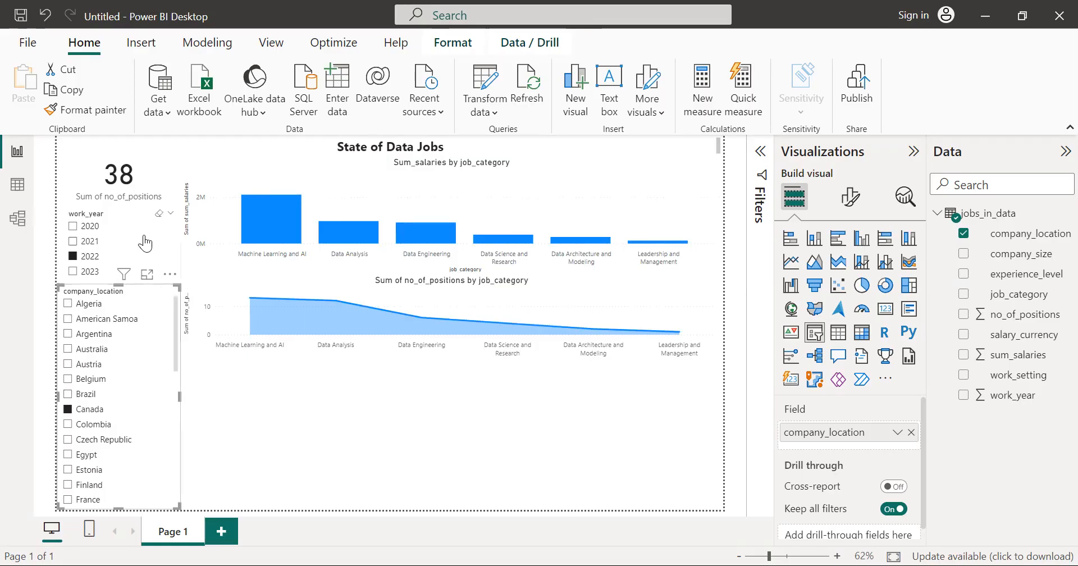
pyautogui.click(140, 231)
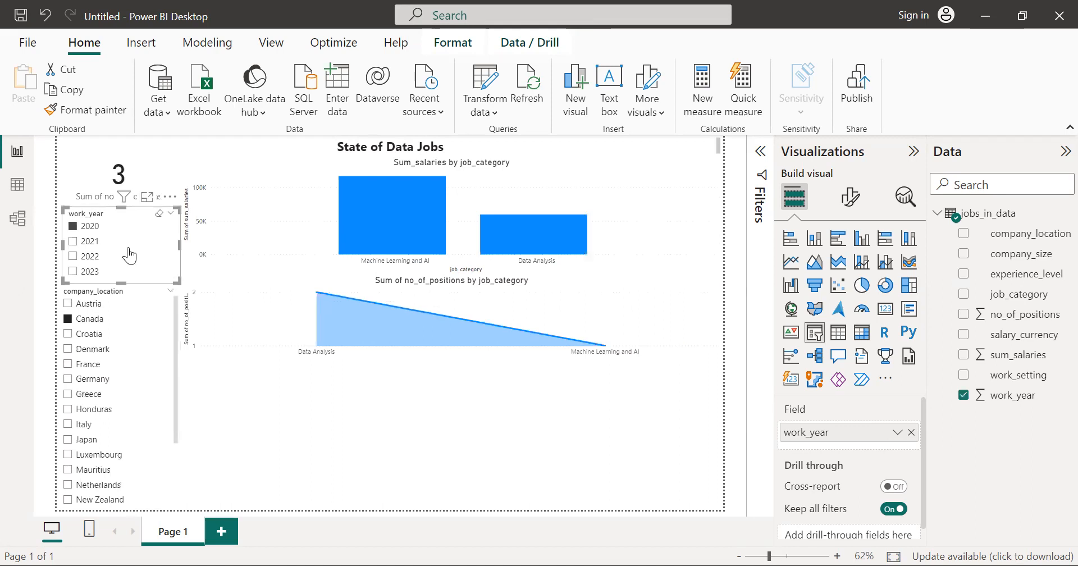
pyautogui.click(128, 242)
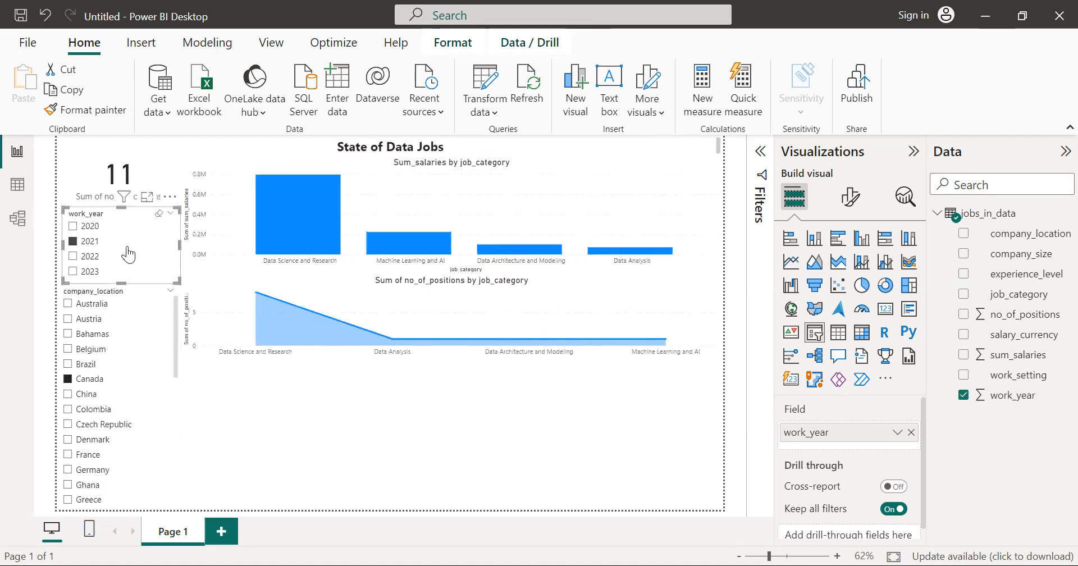
# Step: Clear the Canada selection in the company_location slicer and the 2021 selection in the work_year slicer
pyautogui.click(129, 372)
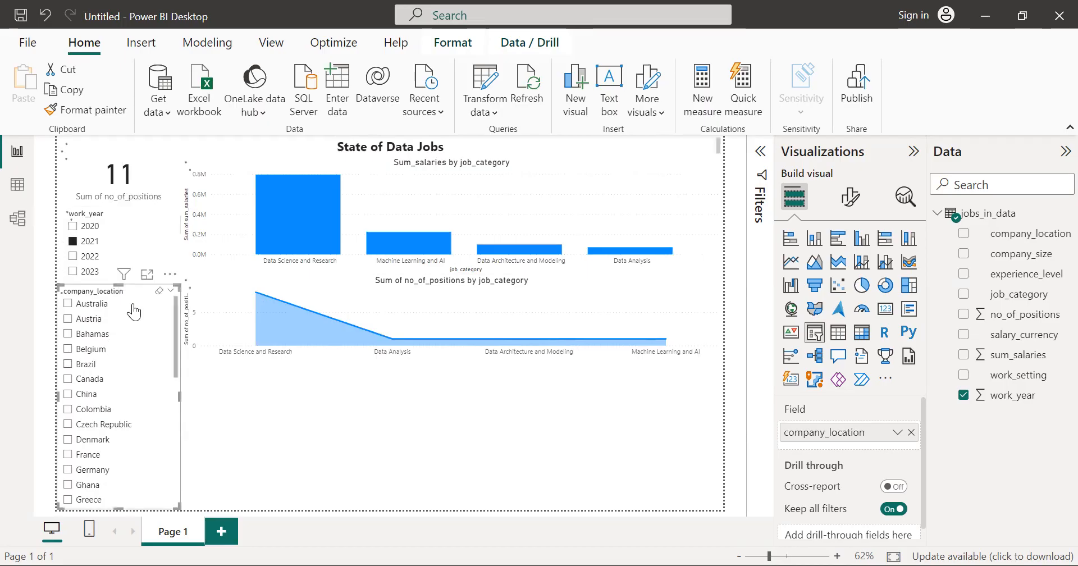
pyautogui.click(130, 246)
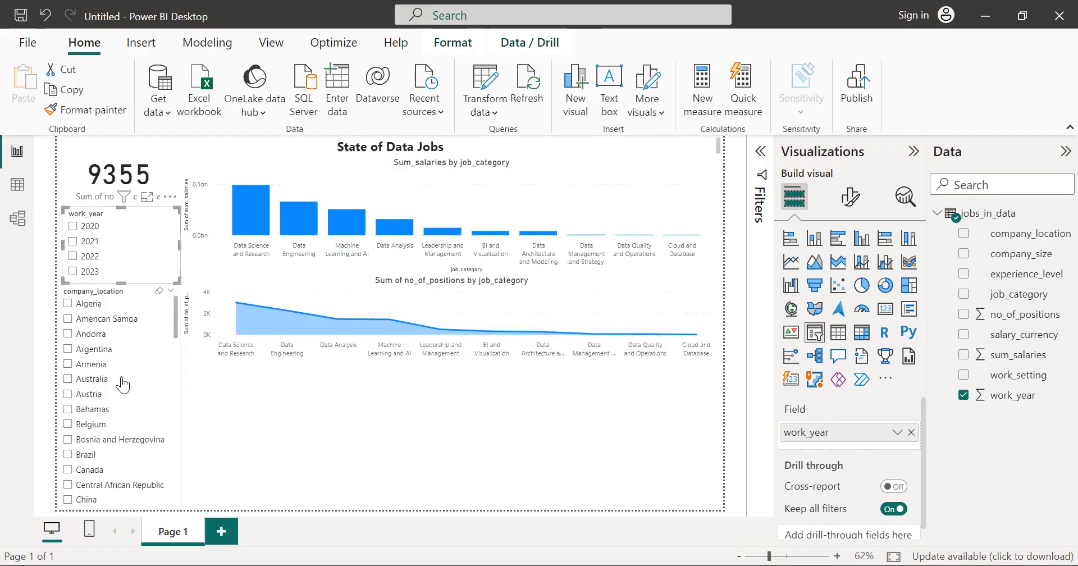
# Step: Filter the report to Kenya with the company_location slicer, and clear the selection again
pyautogui.scroll(-3, 121, 311)
pyautogui.scroll(-7, 123, 385)
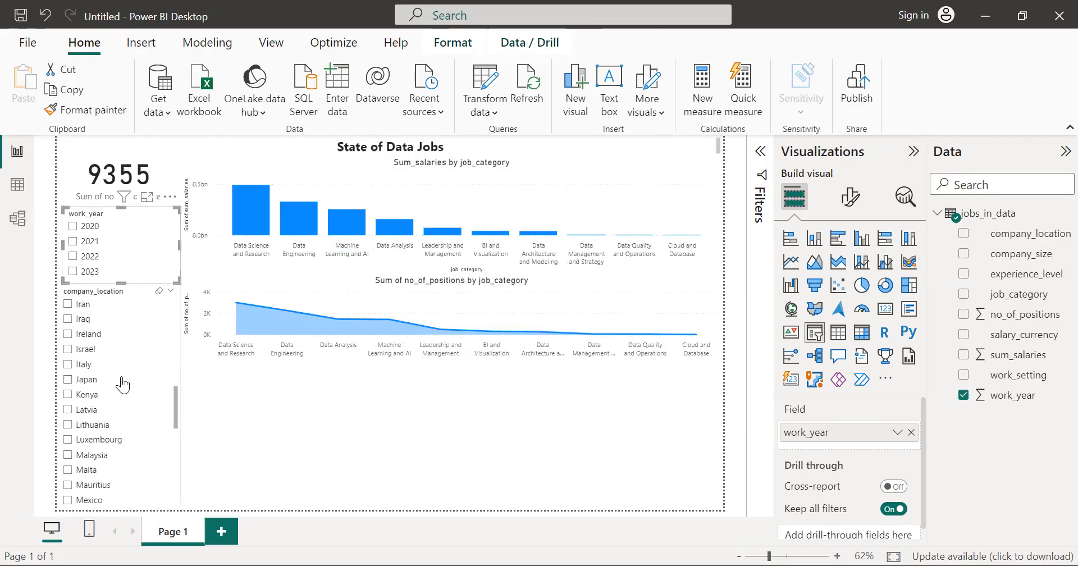
pyautogui.click(68, 395)
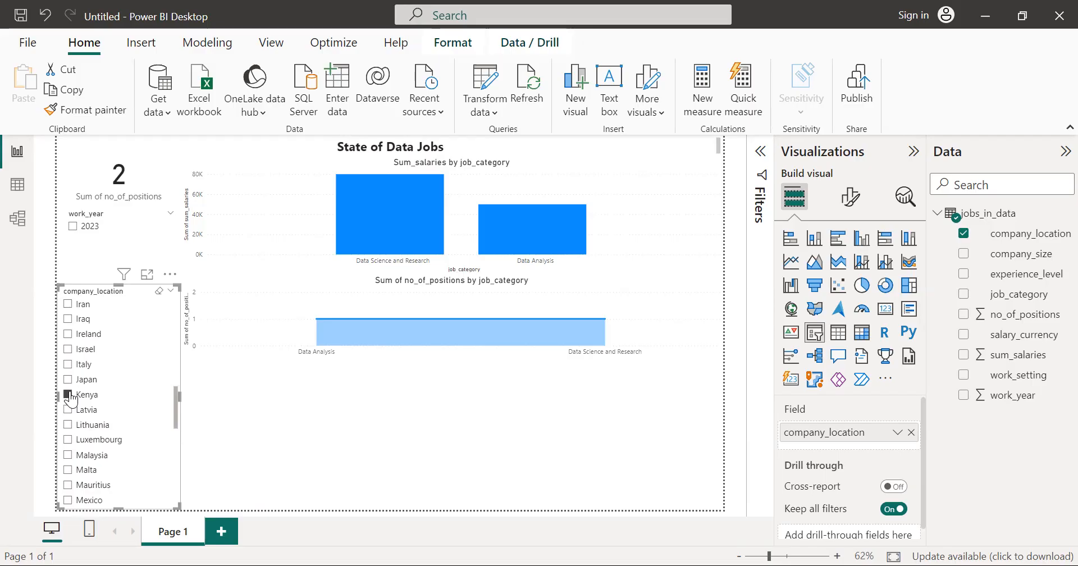
pyautogui.click(143, 409)
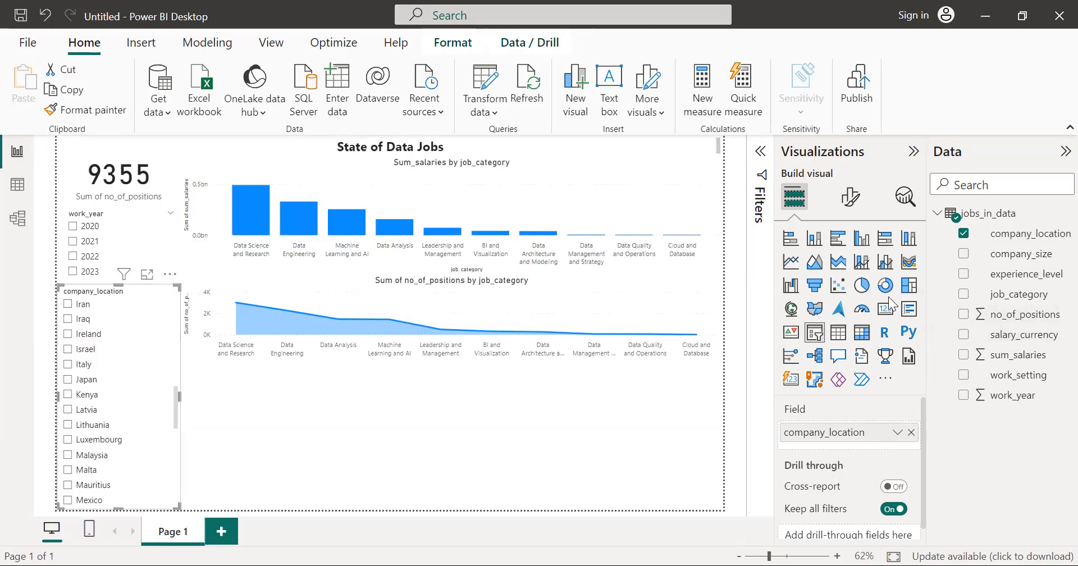
# Step: Add a pie chart of Sum of no_of_positions by work_setting below the area chart, narrowed to about half the default width
pyautogui.click(863, 286)
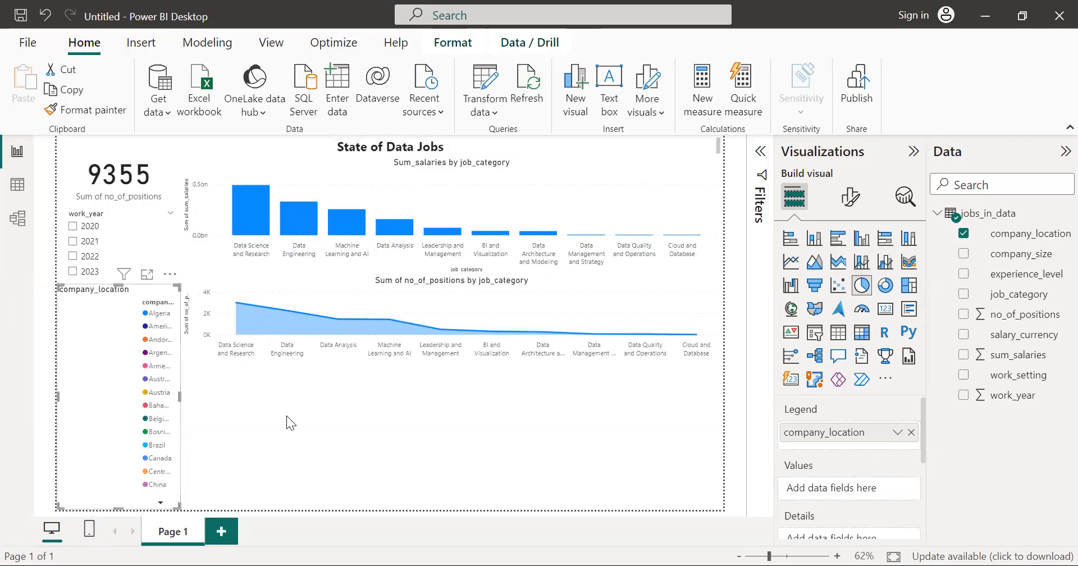
pyautogui.hotkey('ctrl', 'z')
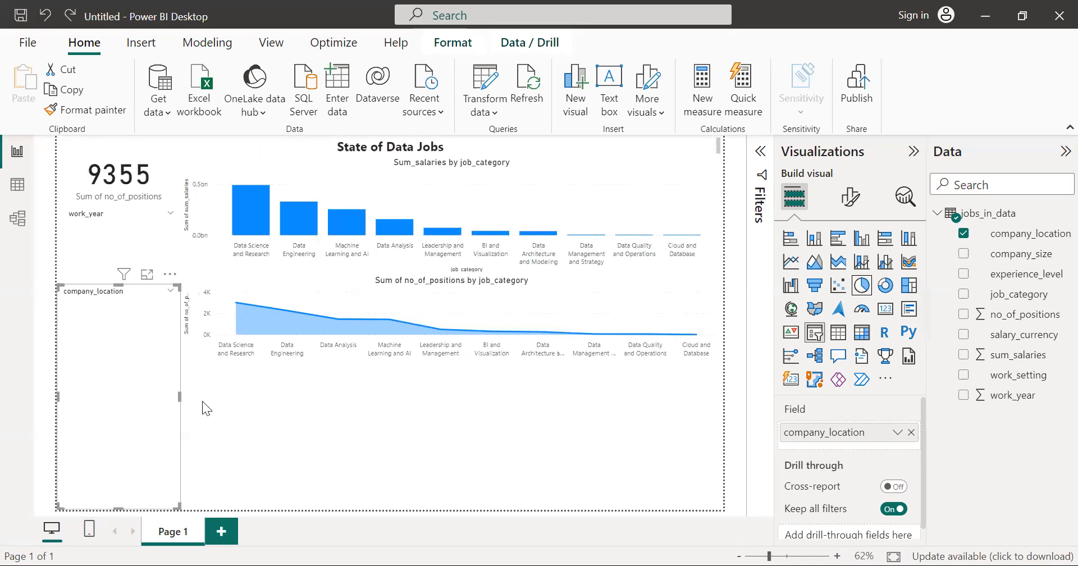
pyautogui.click(249, 431)
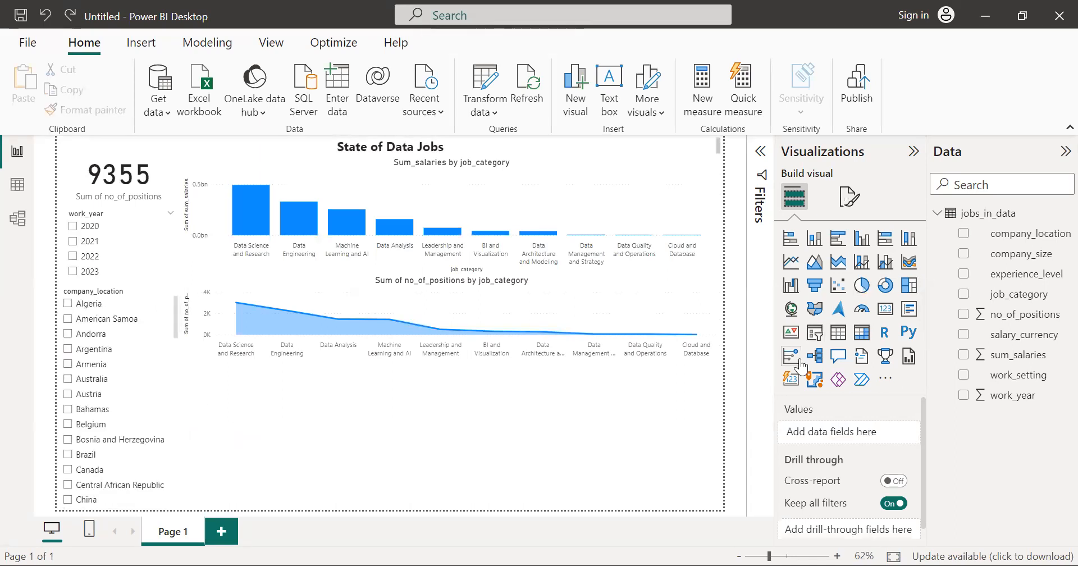
pyautogui.click(862, 287)
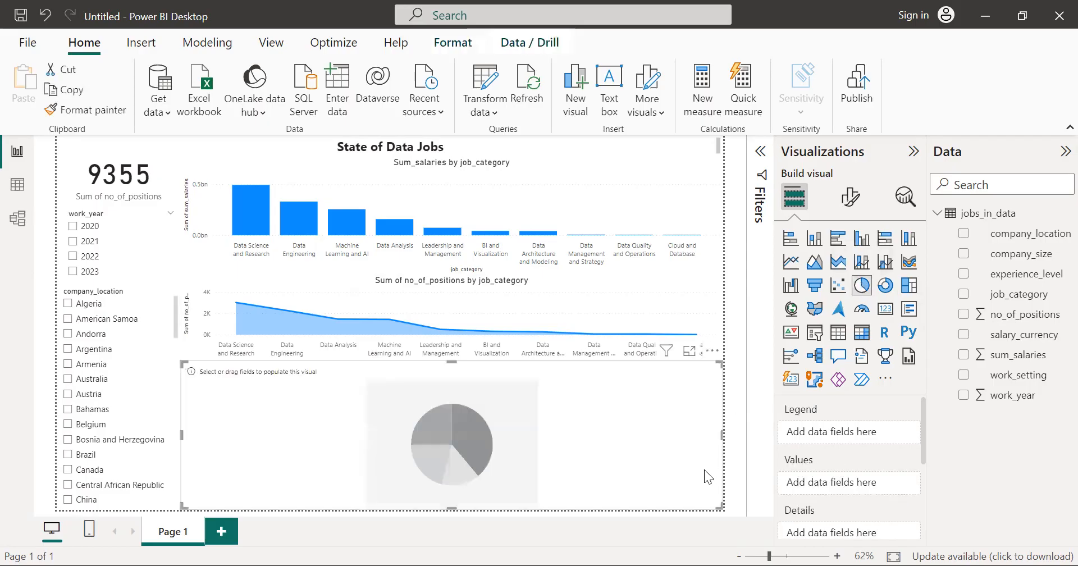
pyautogui.moveTo(721, 433); pyautogui.dragTo(359, 415)
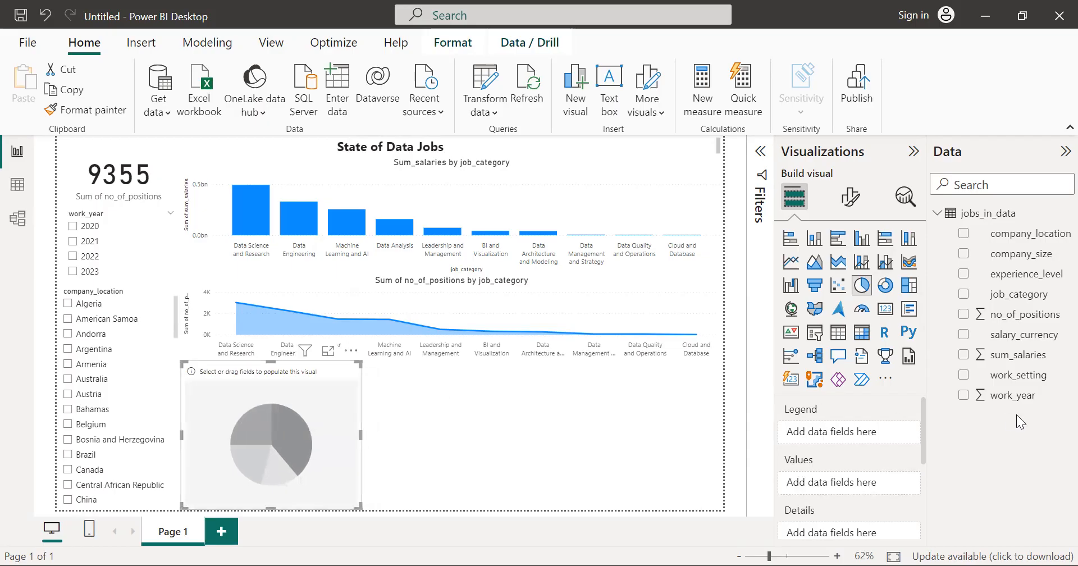
pyautogui.click(963, 375)
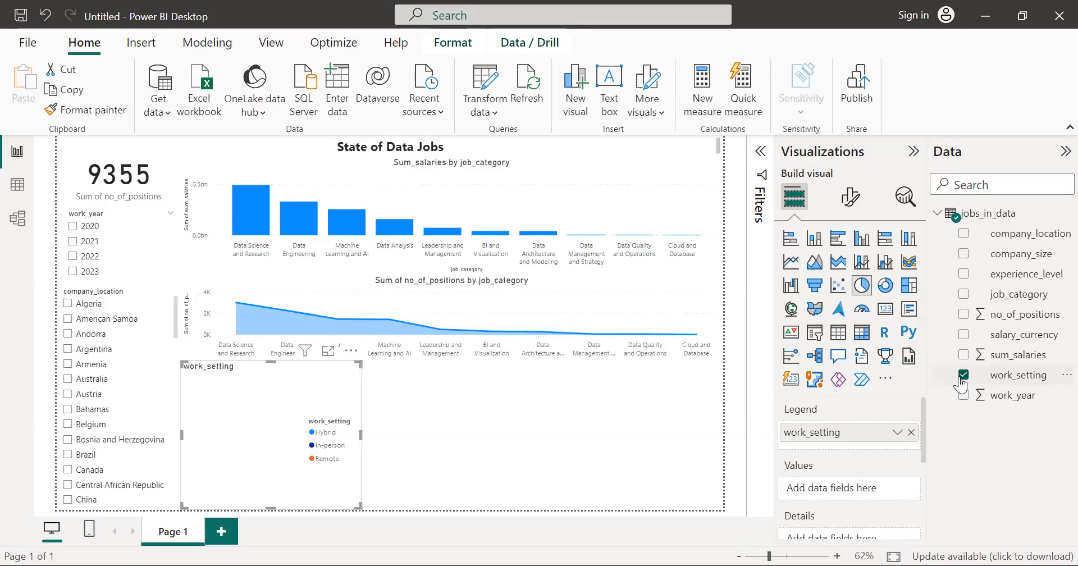
pyautogui.click(963, 315)
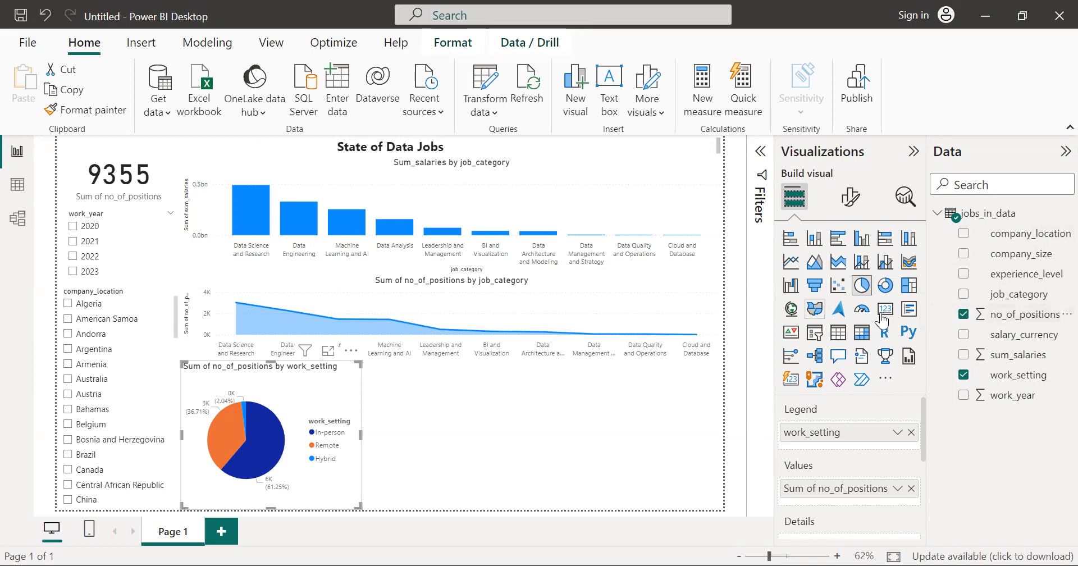
# Step: Change the pie chart's title to "No_of_positions by work_setting"
pyautogui.click(862, 203)
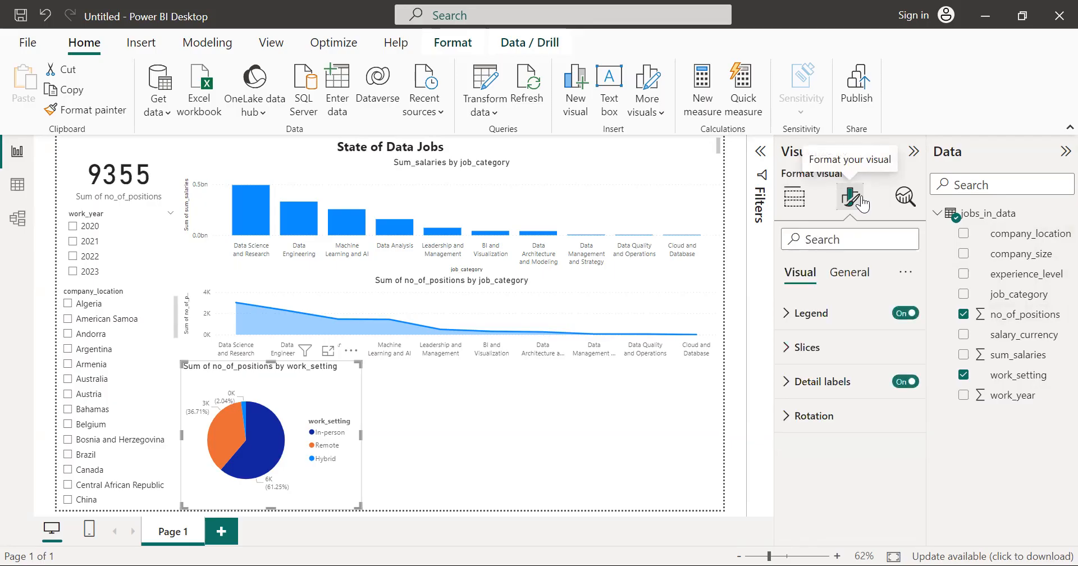
pyautogui.click(849, 272)
pyautogui.click(827, 355)
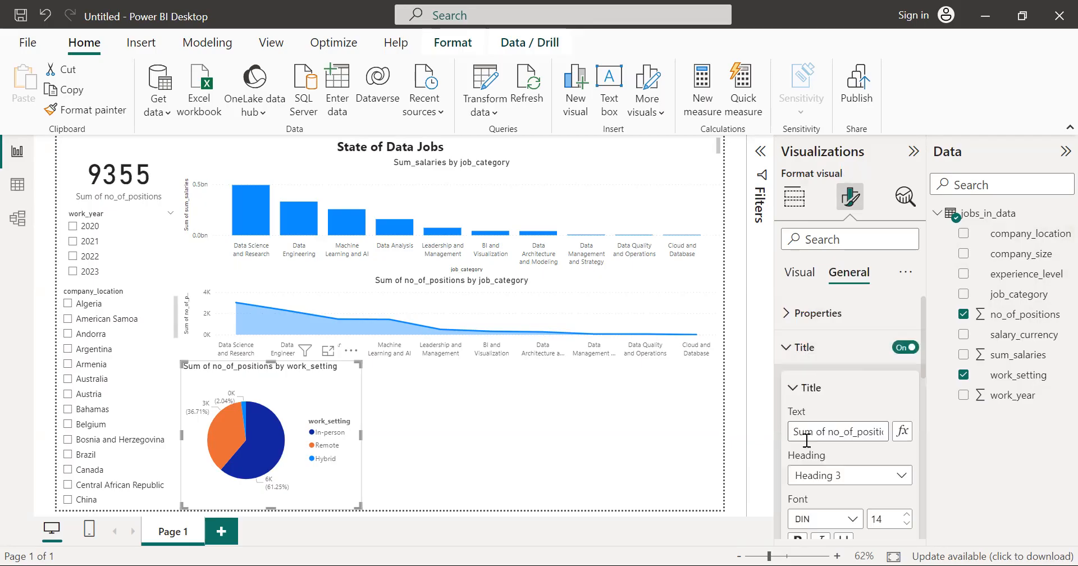
pyautogui.press('BackSpace')
pyautogui.press('BackSpace')
pyautogui.press('BackSpace')
pyautogui.press('BackSpace')
pyautogui.press('BackSpace')
pyautogui.press('BackSpace')
pyautogui.press('BackSpace')
pyautogui.press('BackSpace')
pyautogui.write('N')
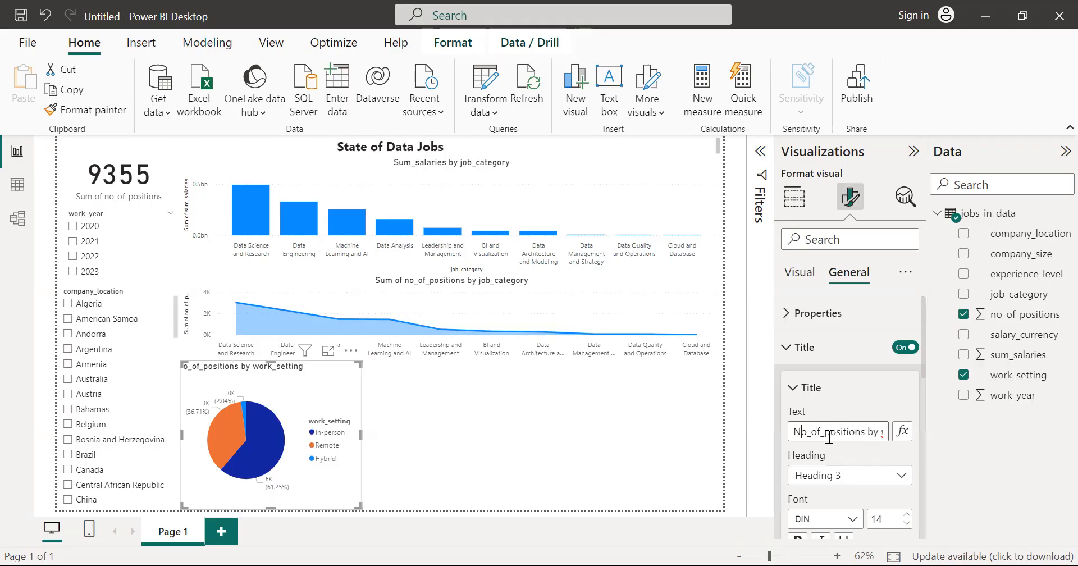
# Step: Center the pie chart's title horizontally and keep it in regular weight
pyautogui.scroll(-3, 852, 458)
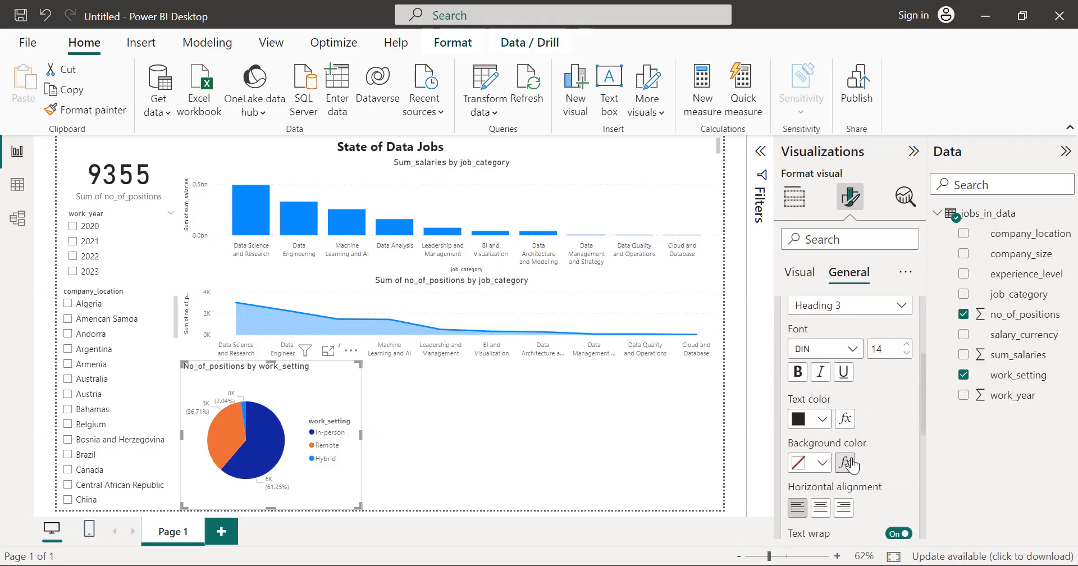
pyautogui.click(822, 504)
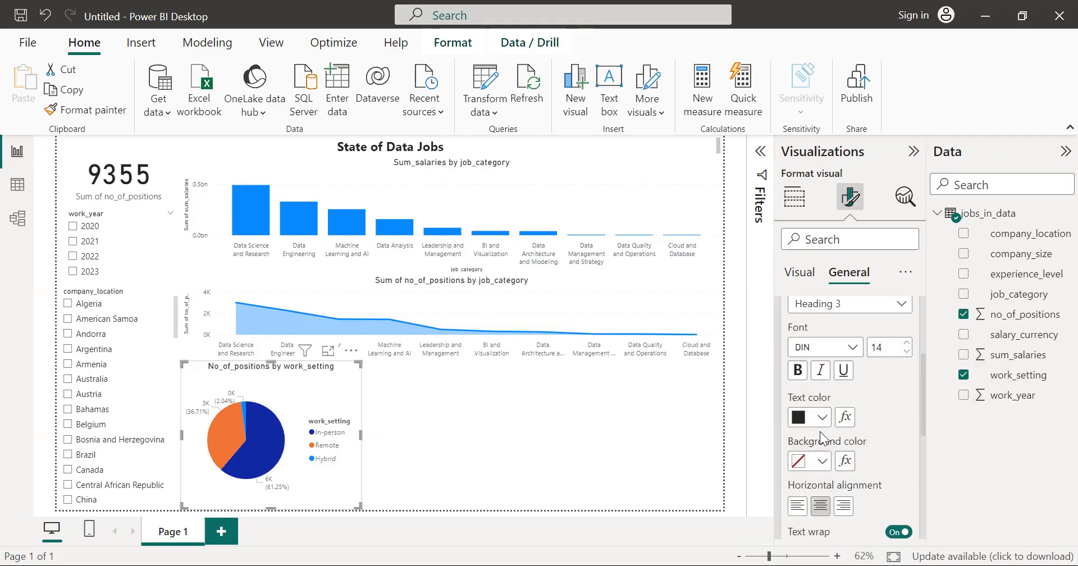
pyautogui.click(790, 373)
pyautogui.click(790, 372)
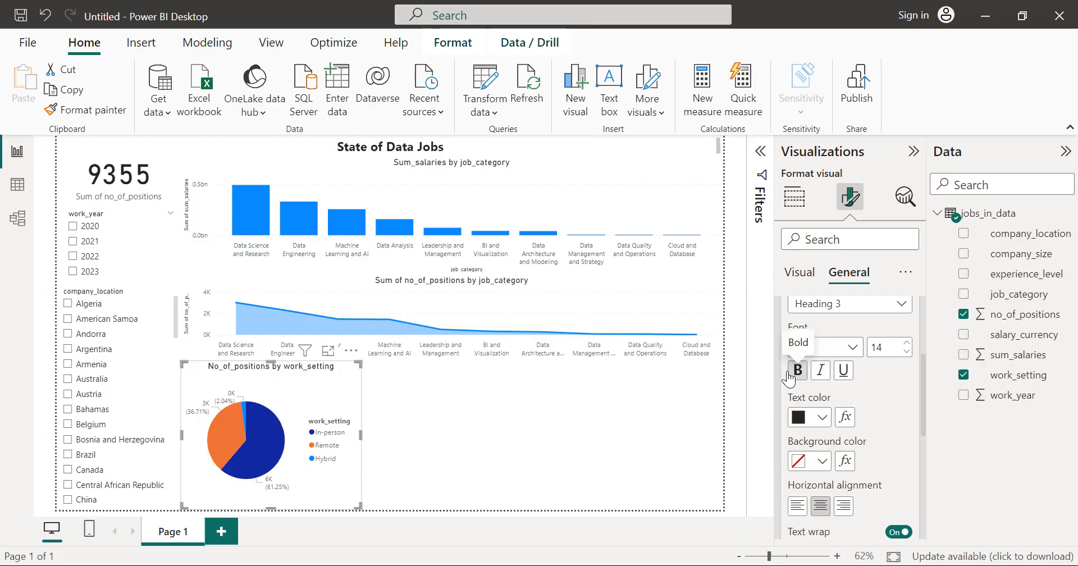
# Step: Add a table of company_size and Sum of no_of_positions in the empty area beside the pie chart
pyautogui.click(559, 441)
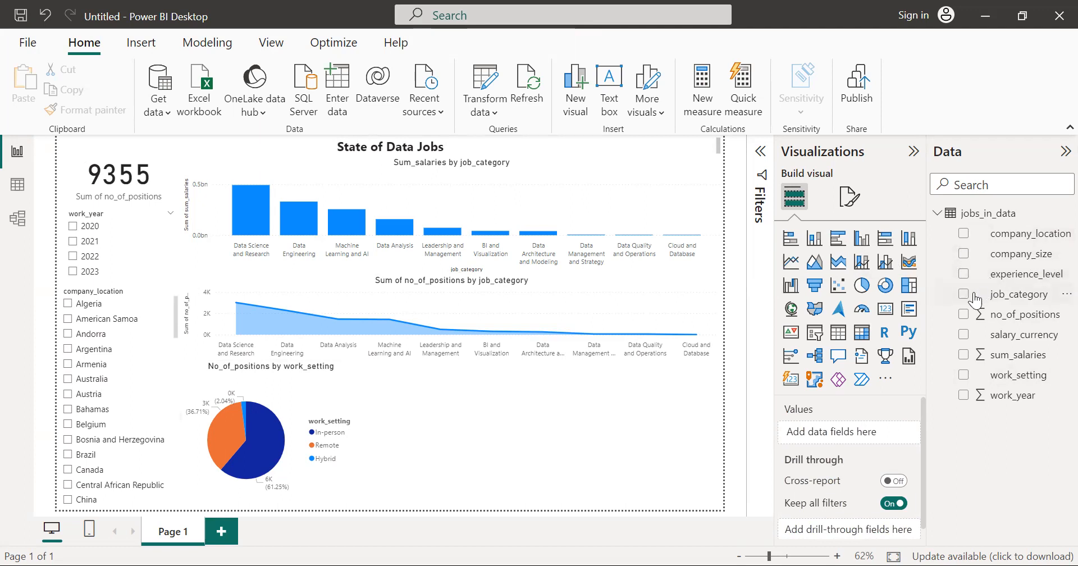
pyautogui.click(963, 254)
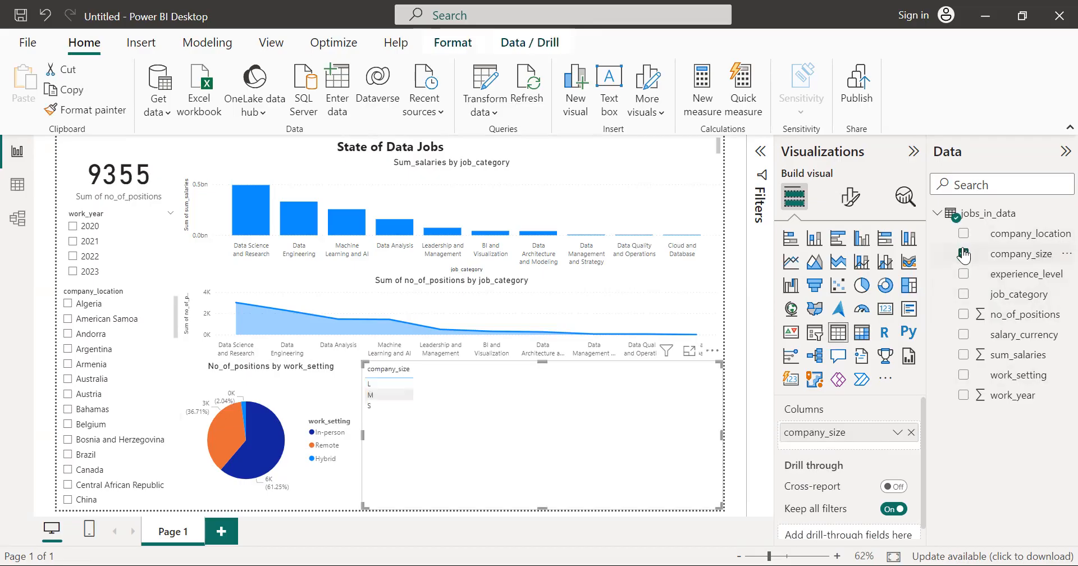
pyautogui.click(964, 314)
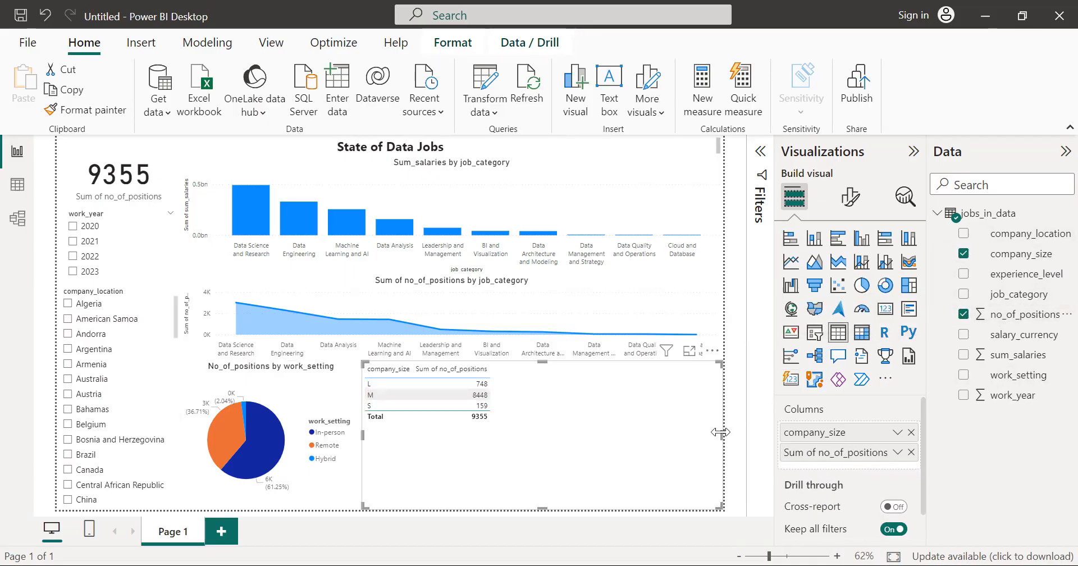
# Step: Shrink the company_size table to roughly fit its rows and columns, and move it slightly down and away from the pie chart
pyautogui.moveTo(721, 432); pyautogui.dragTo(492, 432)
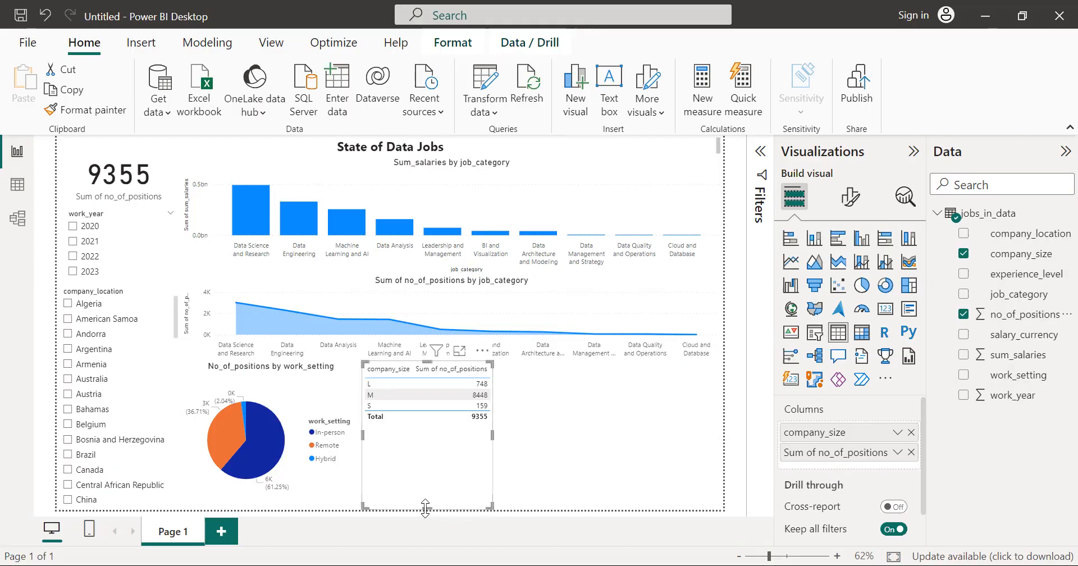
pyautogui.moveTo(425, 508); pyautogui.dragTo(438, 422)
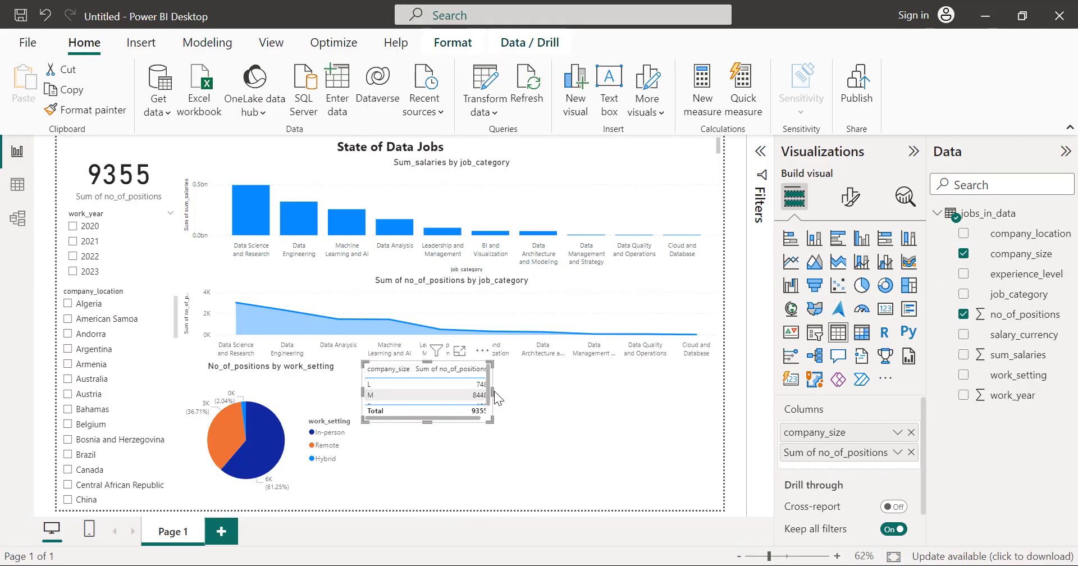
pyautogui.moveTo(491, 390); pyautogui.dragTo(522, 393)
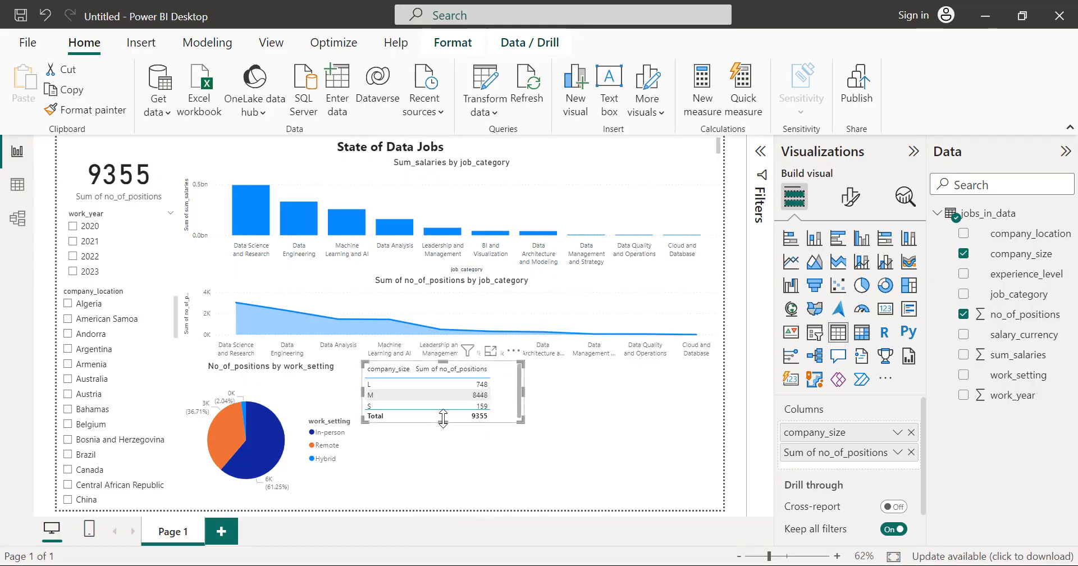
pyautogui.moveTo(443, 422); pyautogui.dragTo(443, 443)
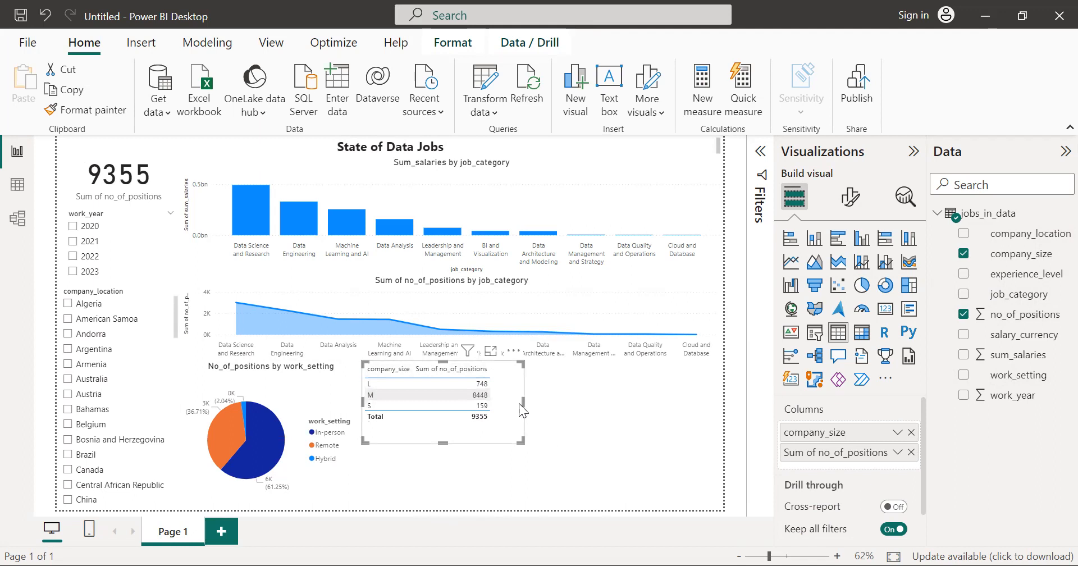
pyautogui.moveTo(524, 401); pyautogui.dragTo(514, 402)
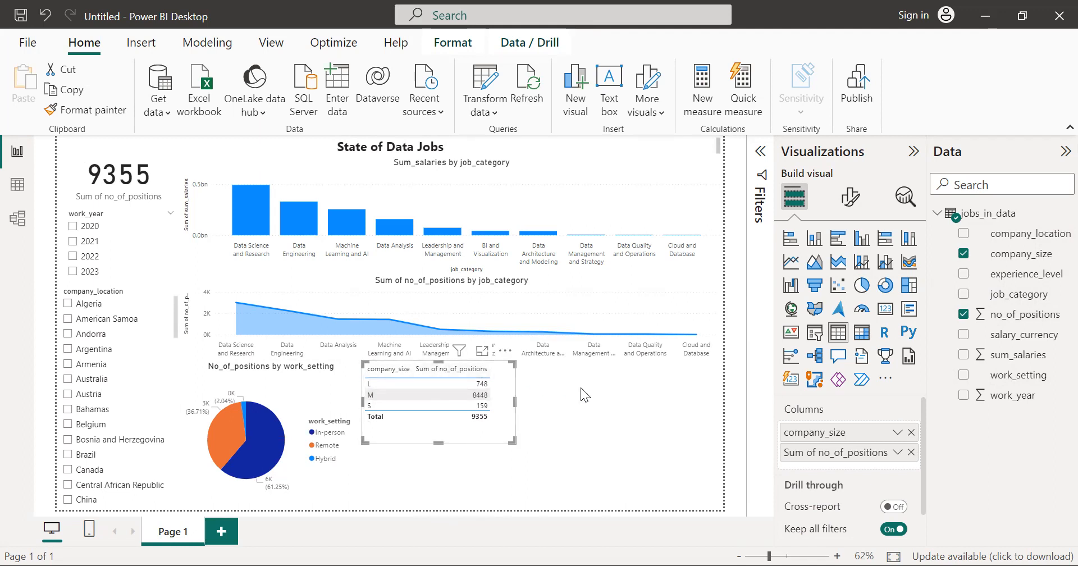
pyautogui.press('Escape')
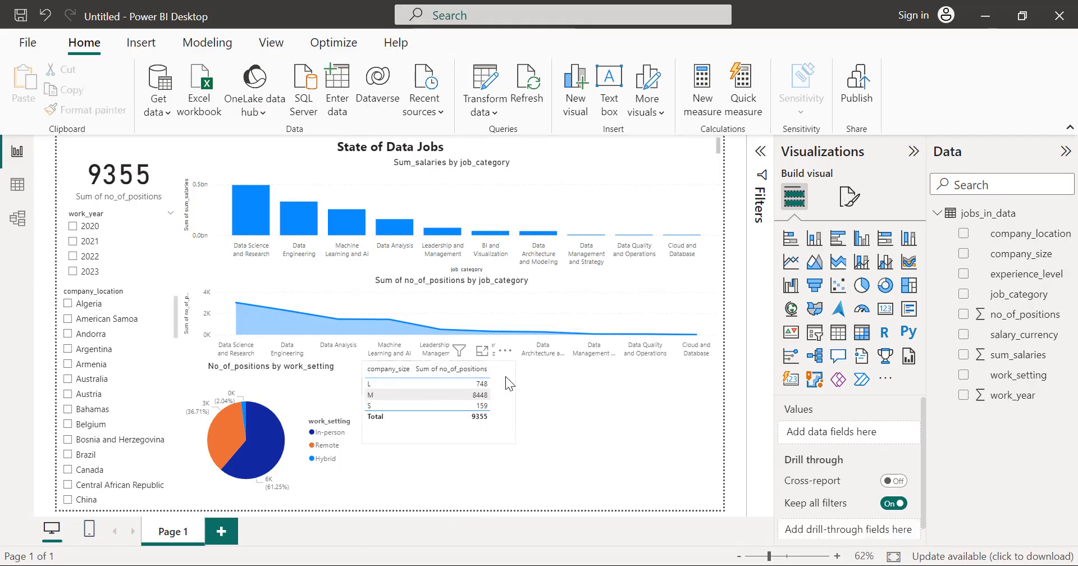
pyautogui.click(487, 400)
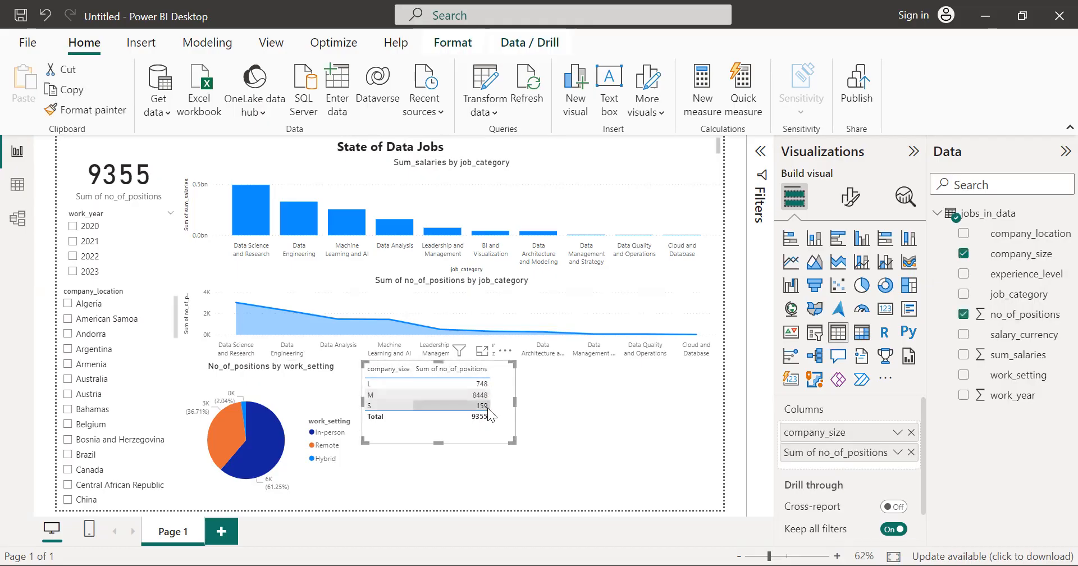
pyautogui.moveTo(475, 441); pyautogui.dragTo(501, 474)
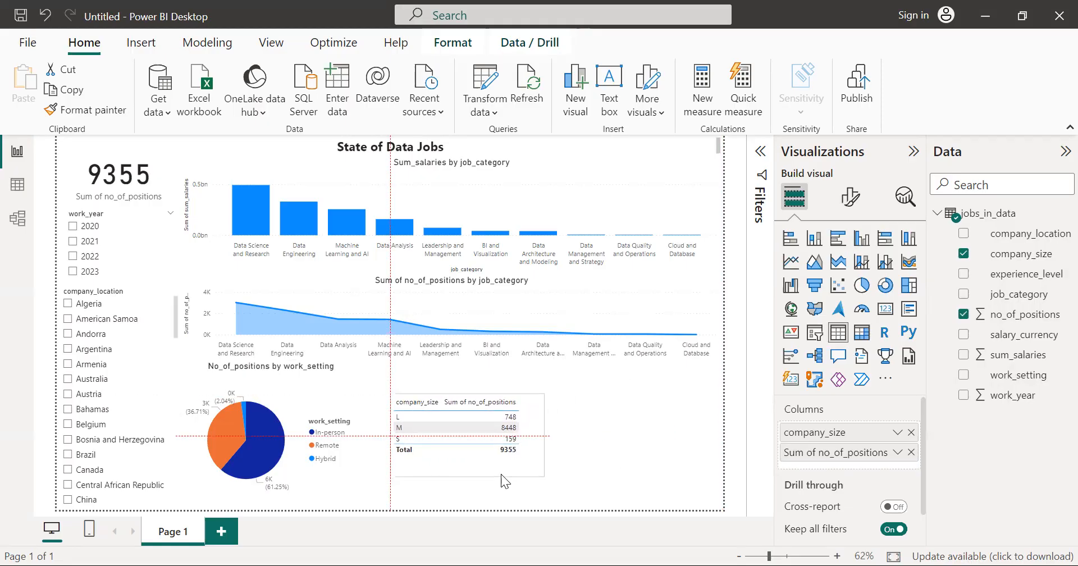
# Step: Convert the company_size table to a donut chart and delete the empty donut chart placeholder beside it
pyautogui.click(653, 462)
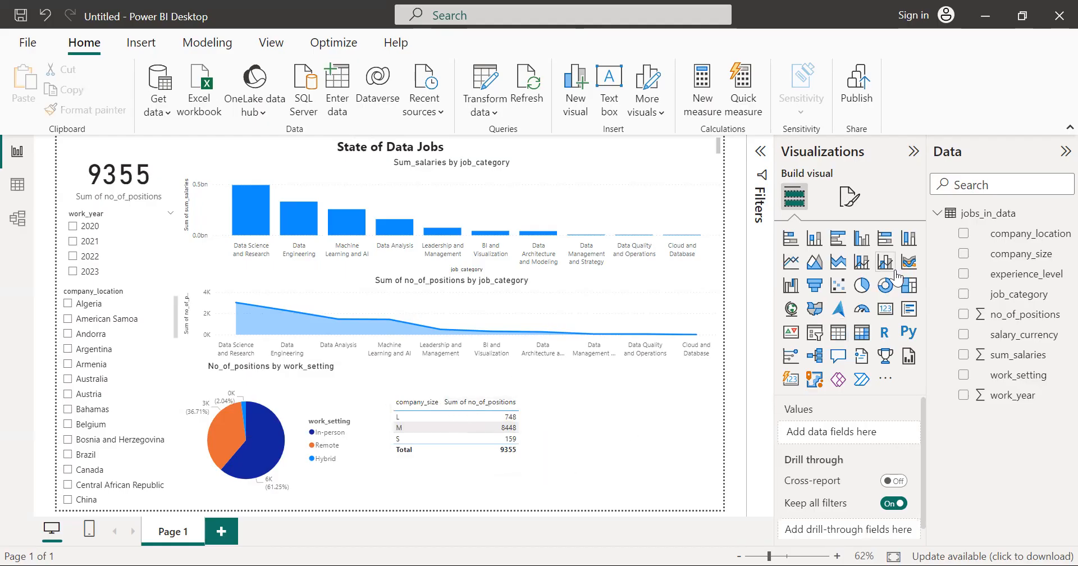
pyautogui.click(886, 285)
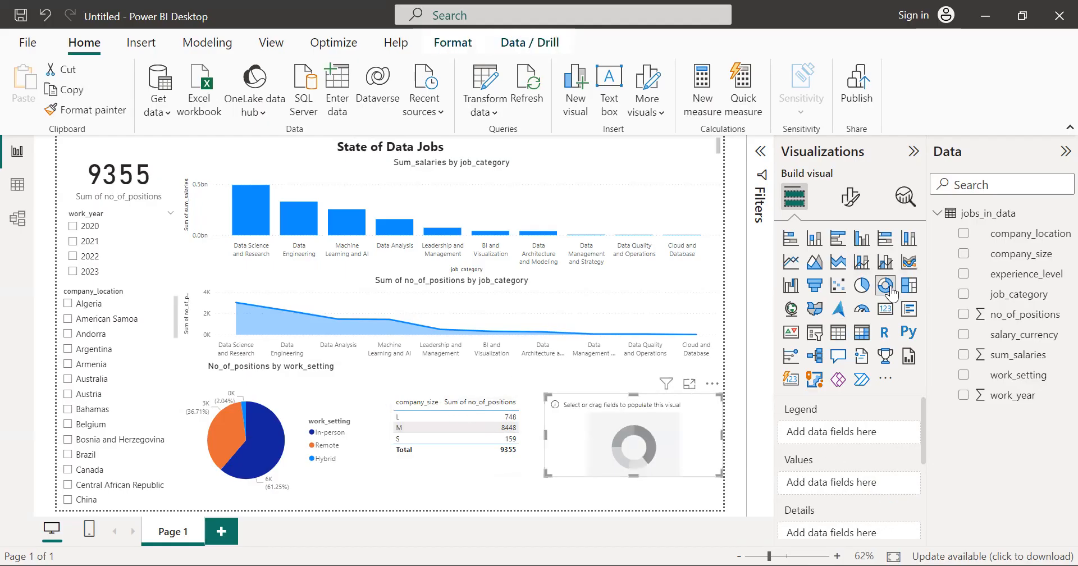
pyautogui.click(494, 438)
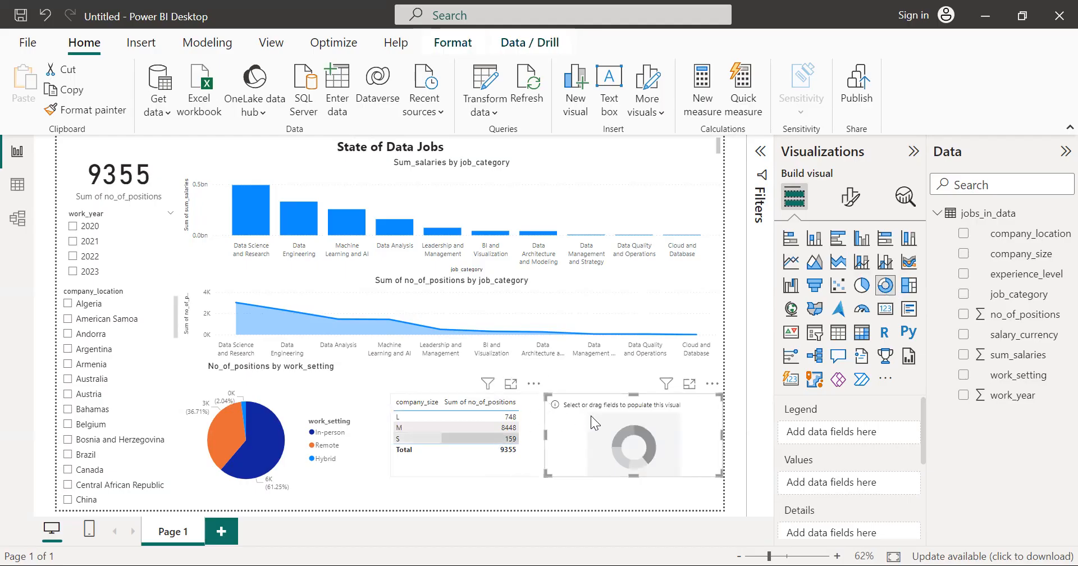
pyautogui.click(885, 287)
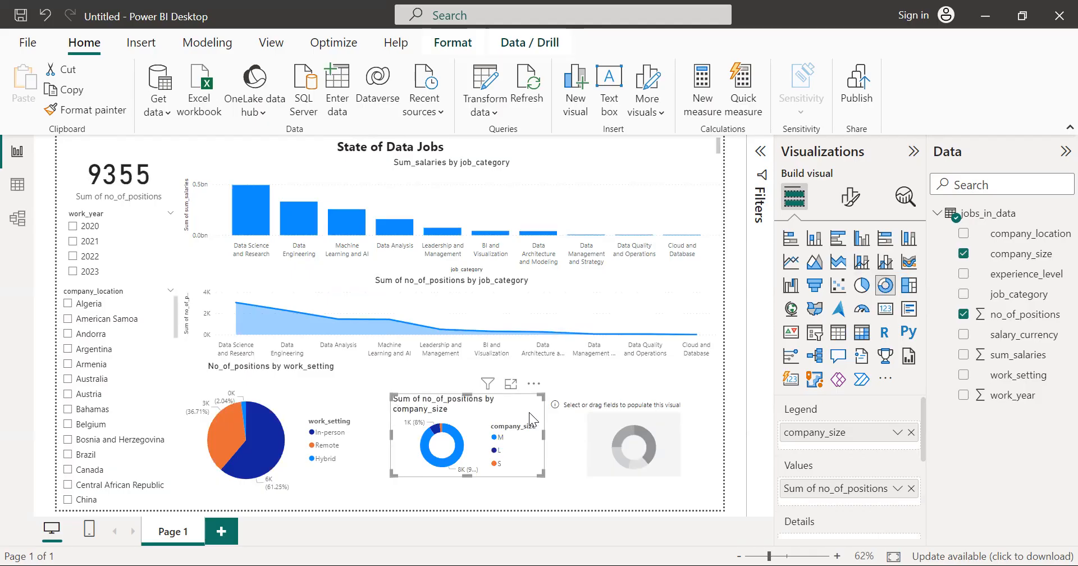
pyautogui.click(630, 433)
pyautogui.click(715, 387)
pyautogui.click(736, 404)
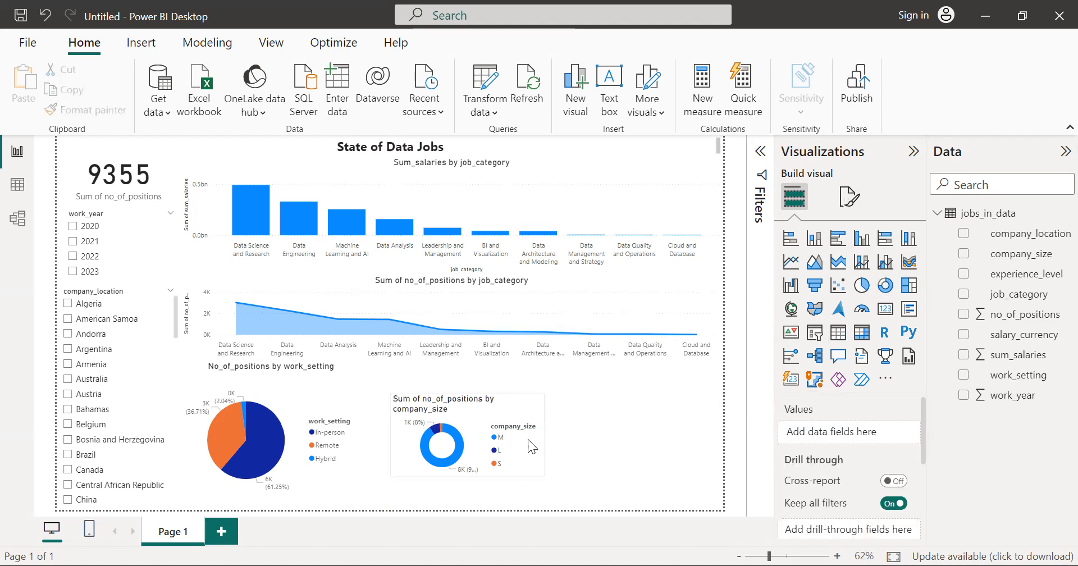
# Step: Enlarge the company_size donut chart in width and height so its title fits on one line
pyautogui.click(512, 457)
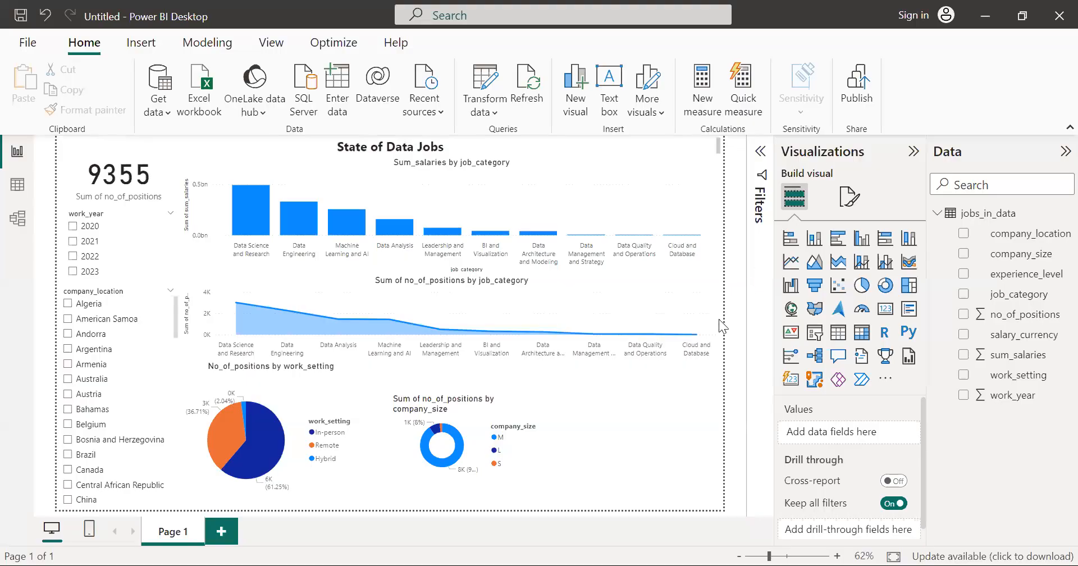
pyautogui.click(542, 433)
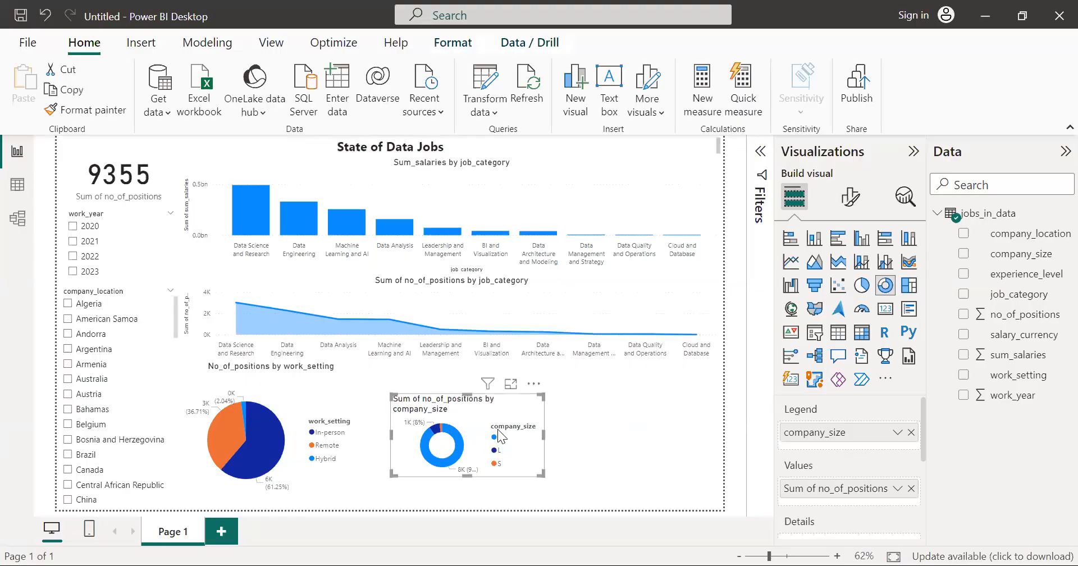
pyautogui.moveTo(542, 433); pyautogui.dragTo(587, 434)
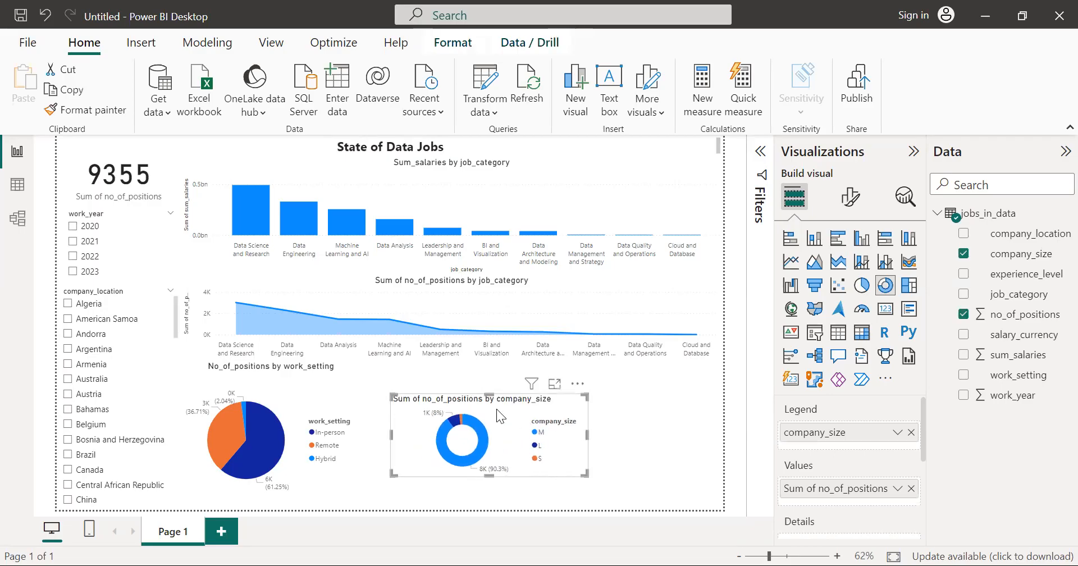
pyautogui.moveTo(488, 393); pyautogui.dragTo(486, 363)
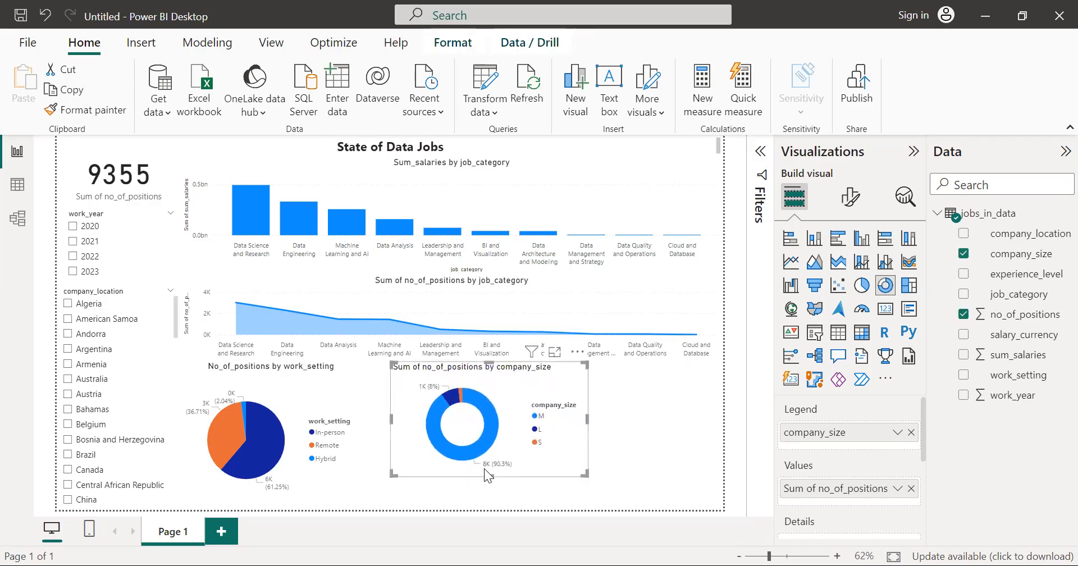
pyautogui.moveTo(484, 474); pyautogui.dragTo(484, 495)
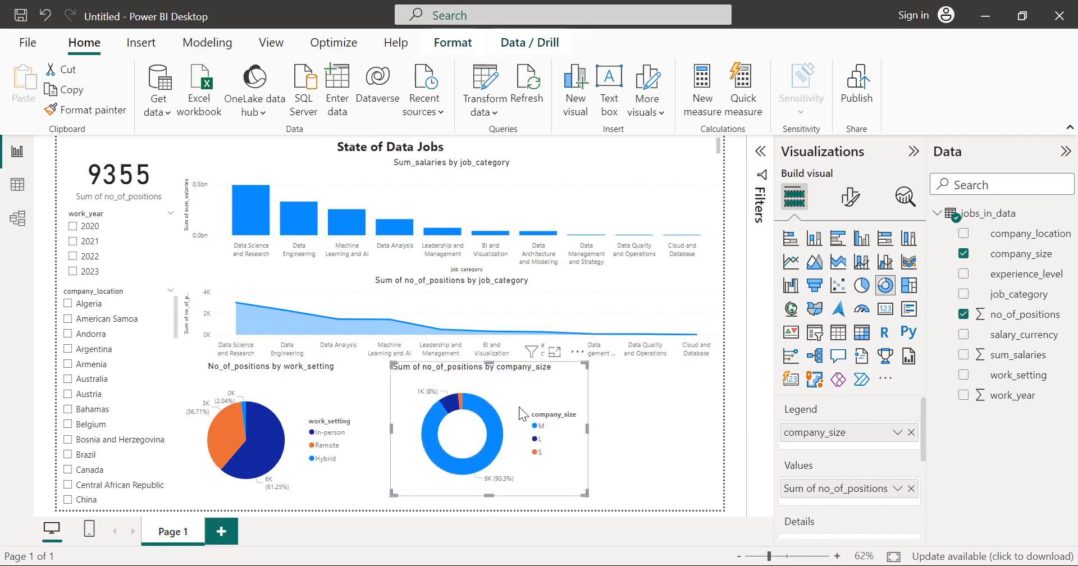
# Step: Move the company_size donut chart near the page's right edge and make it slightly smaller, leaving a gap beside the work_setting pie chart
pyautogui.moveTo(523, 382); pyautogui.dragTo(653, 386)
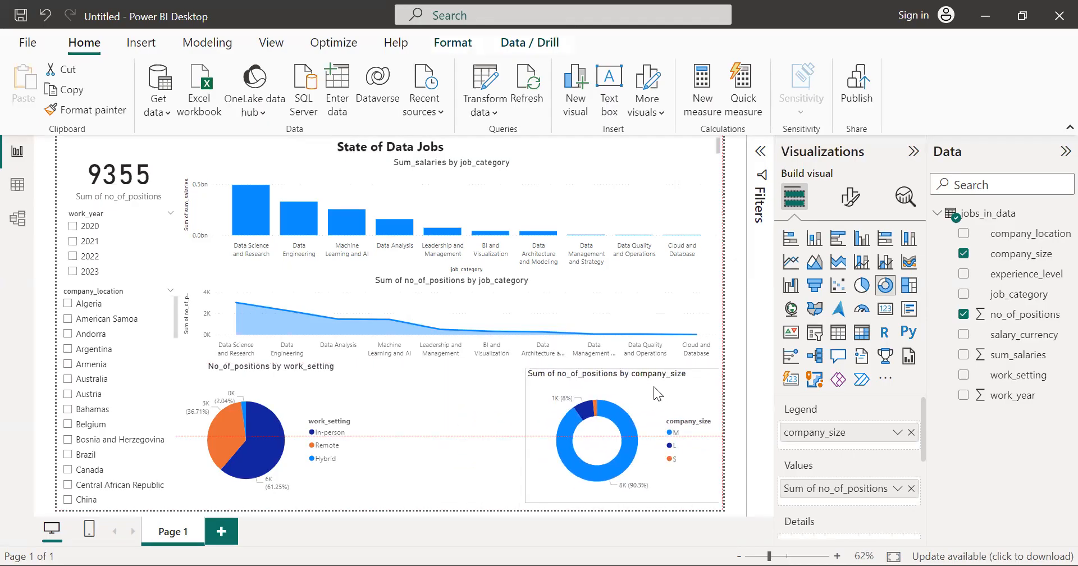
pyautogui.click(523, 363)
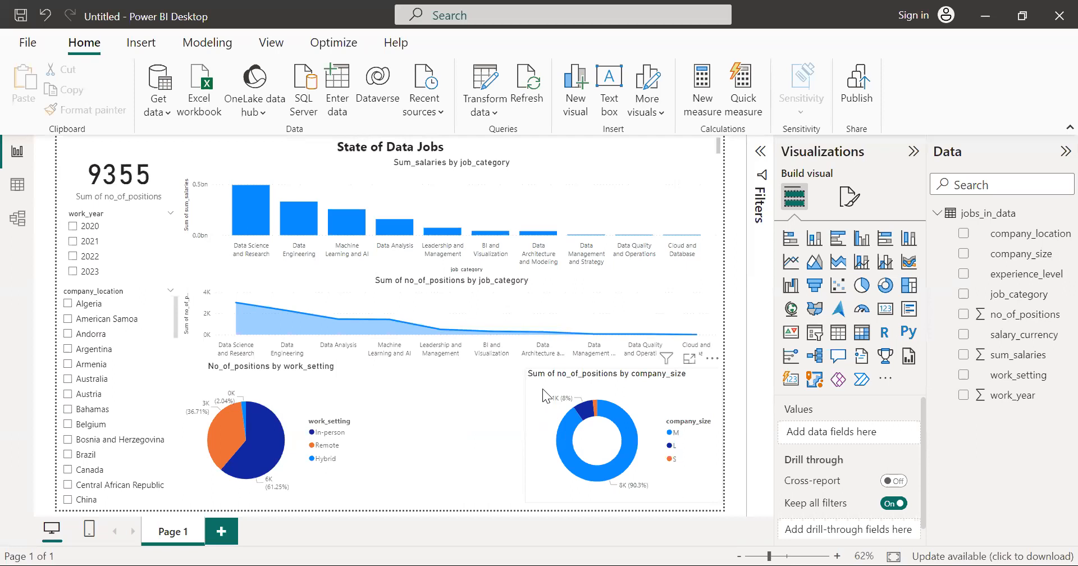
pyautogui.click(542, 389)
pyautogui.moveTo(526, 370); pyautogui.dragTo(537, 380)
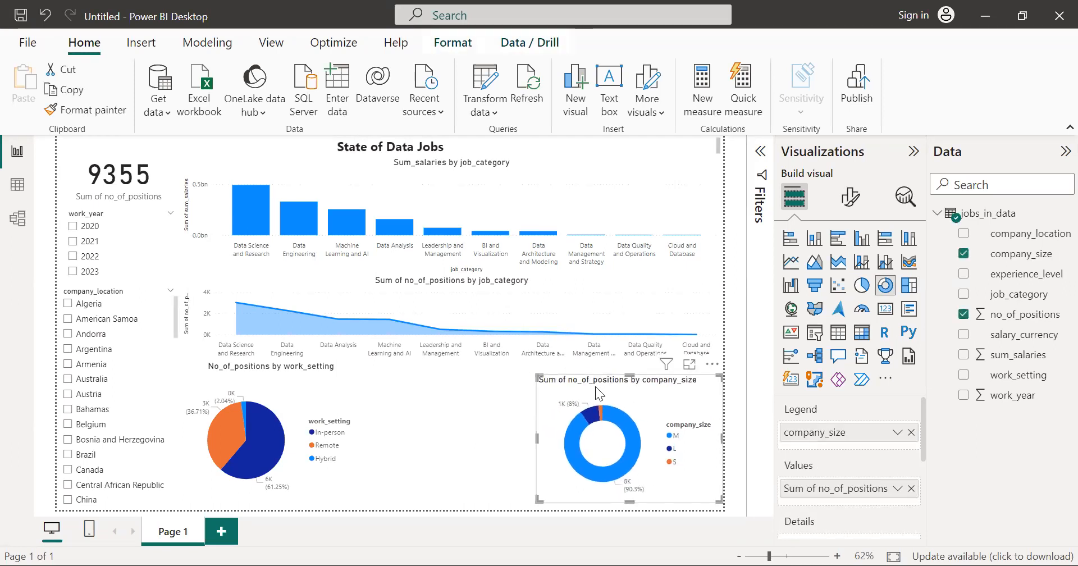
pyautogui.moveTo(624, 391); pyautogui.dragTo(619, 390)
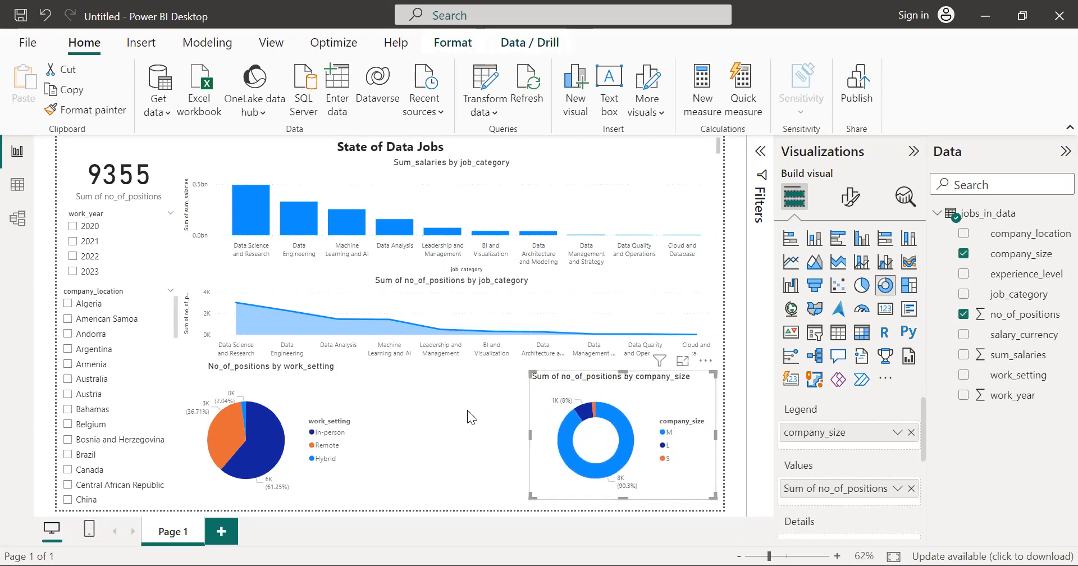
pyautogui.click(468, 410)
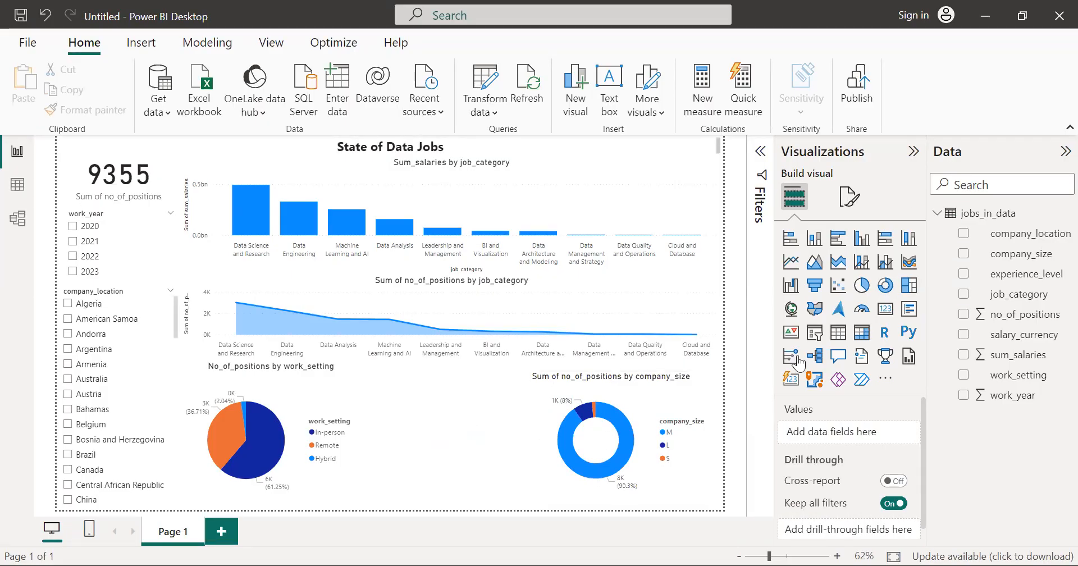
# Step: Try the company_size donut chart as a funnel, then convert it to a pie chart
pyautogui.click(707, 454)
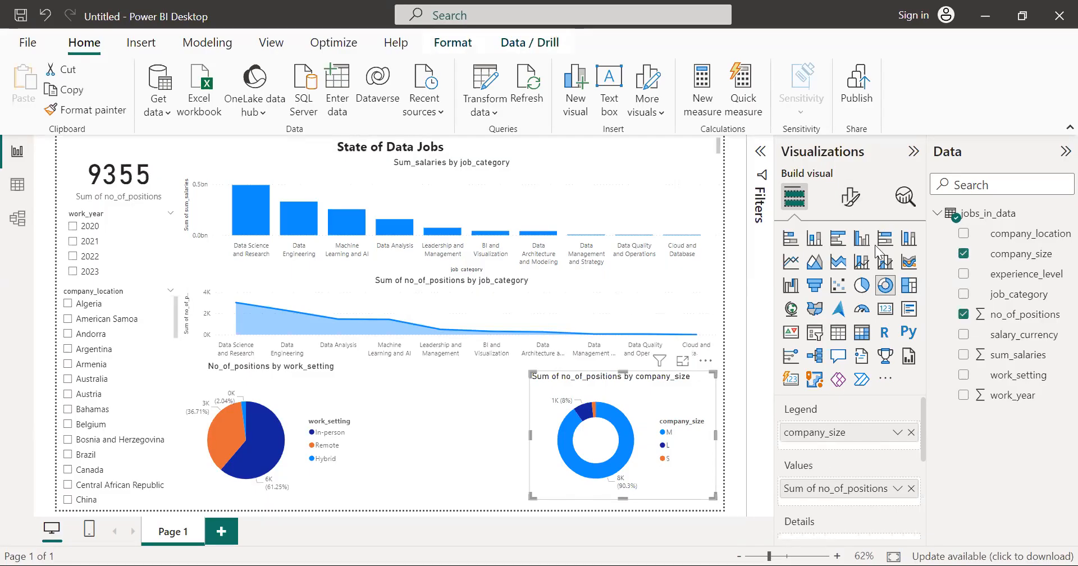
pyautogui.click(814, 286)
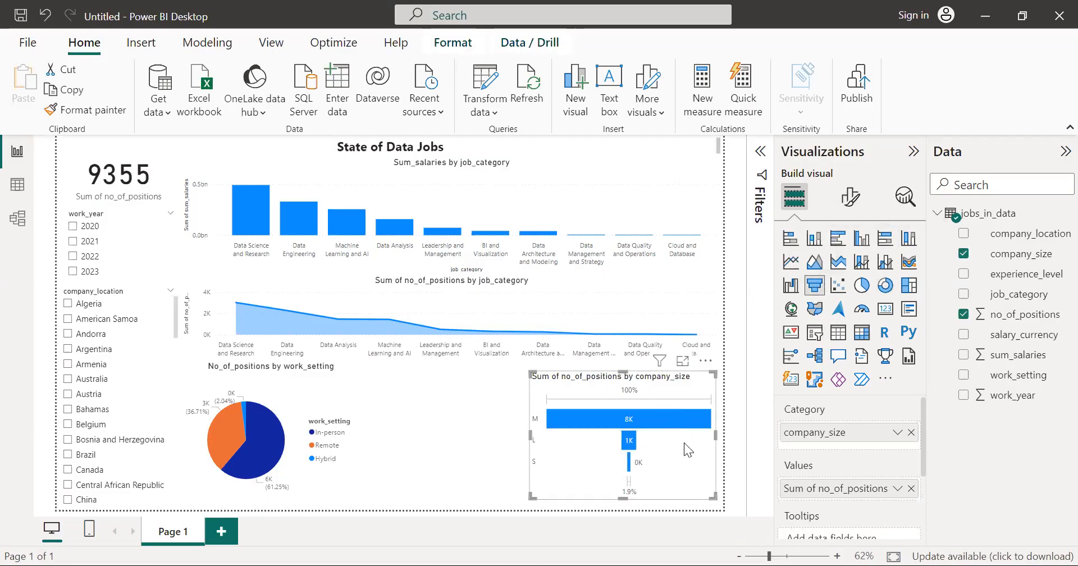
pyautogui.click(860, 286)
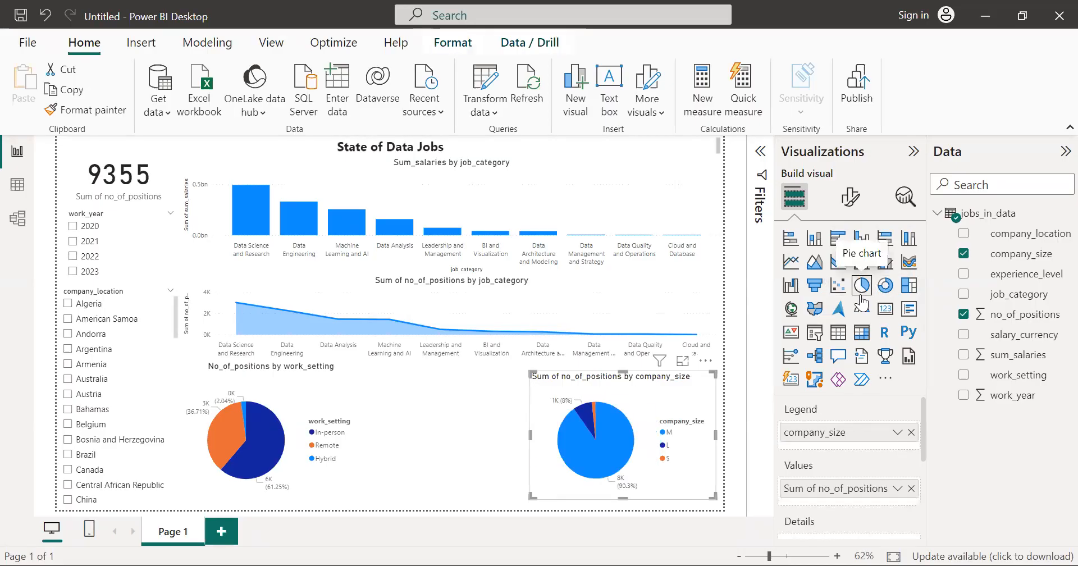
# Step: Convert the work_setting pie chart to a funnel chart and widen it into the gap beside it
pyautogui.click(258, 449)
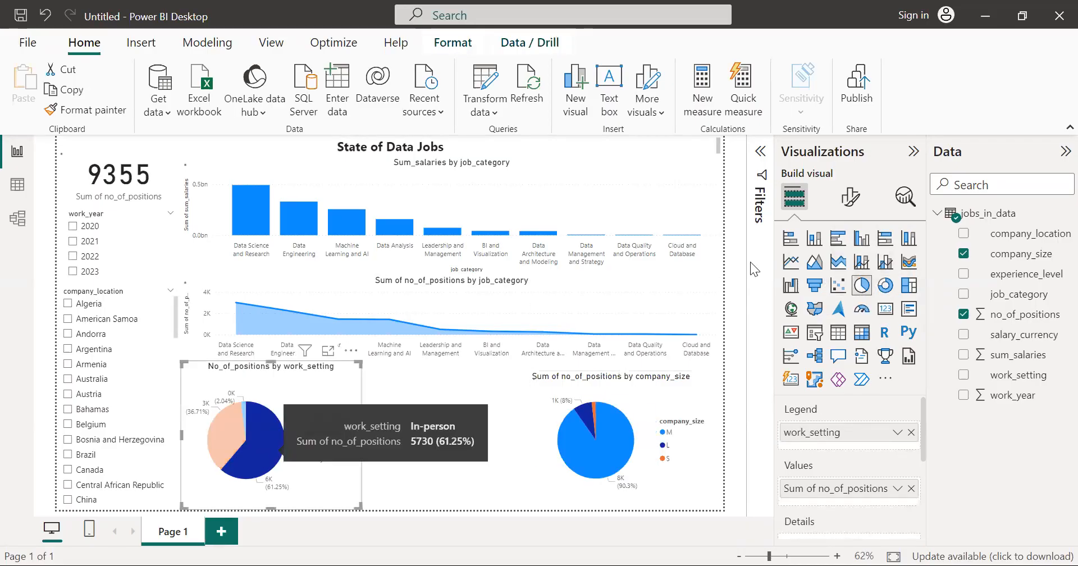
pyautogui.click(334, 479)
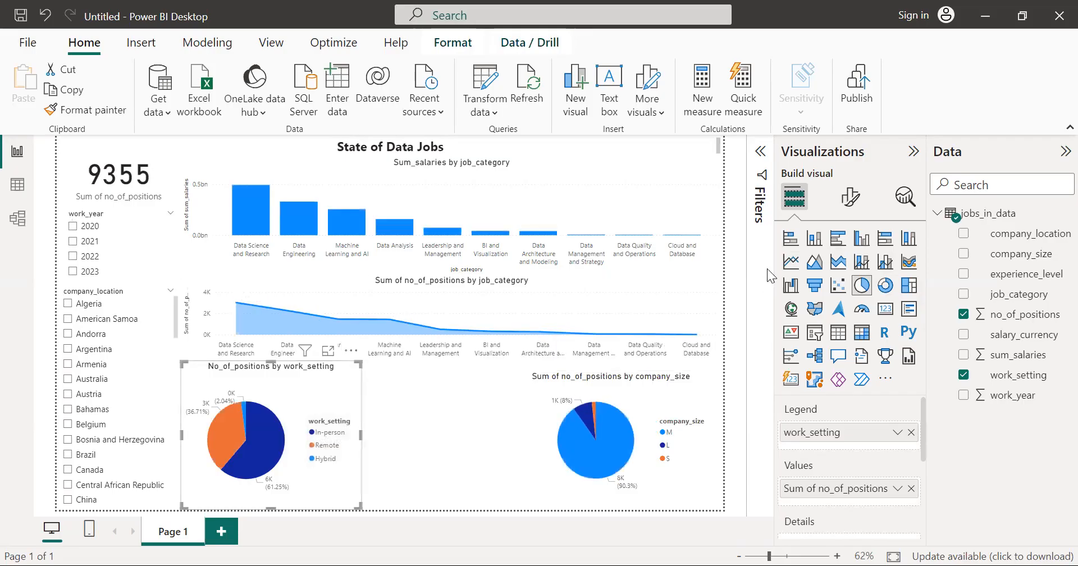
pyautogui.click(815, 287)
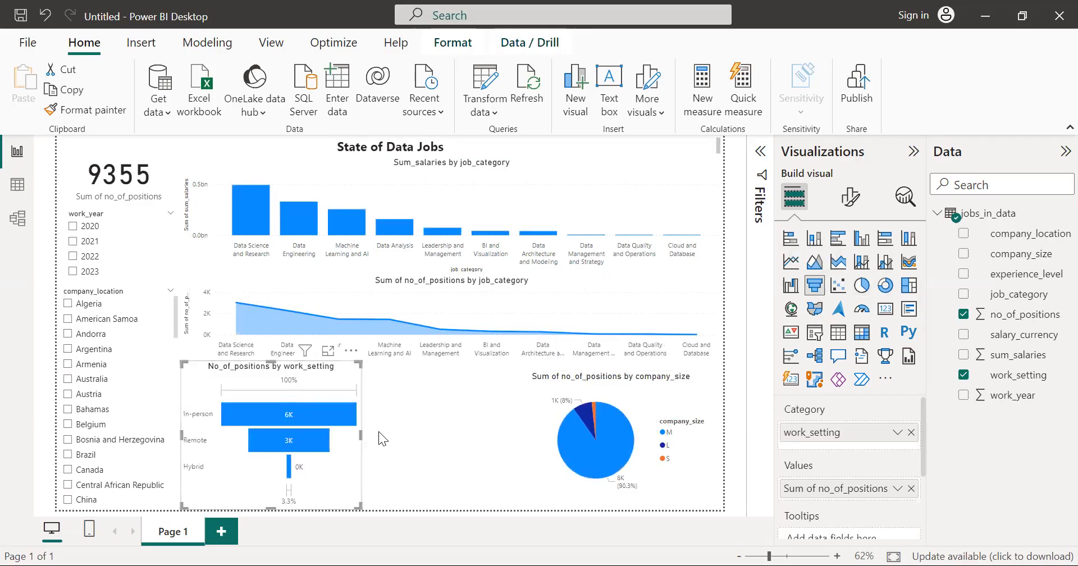
pyautogui.moveTo(361, 436); pyautogui.dragTo(433, 430)
# Step: Enlarge the company_size pie chart toward the funnel and to the funnel's full height, and align it with the page's right edge
pyautogui.click(549, 414)
pyautogui.moveTo(530, 434); pyautogui.dragTo(453, 435)
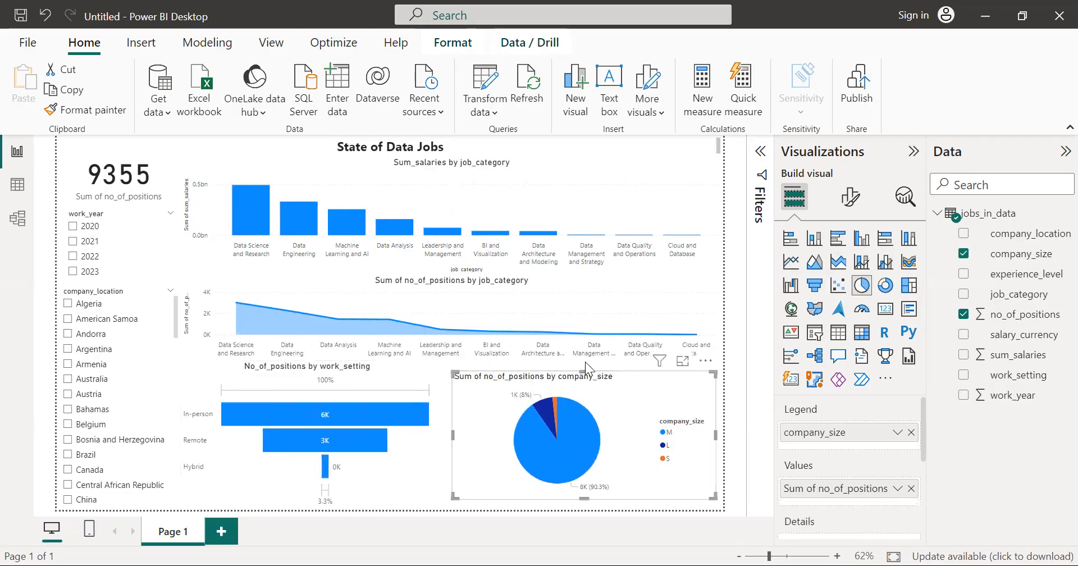
pyautogui.moveTo(585, 371); pyautogui.dragTo(584, 360)
pyautogui.moveTo(585, 498); pyautogui.dragTo(584, 506)
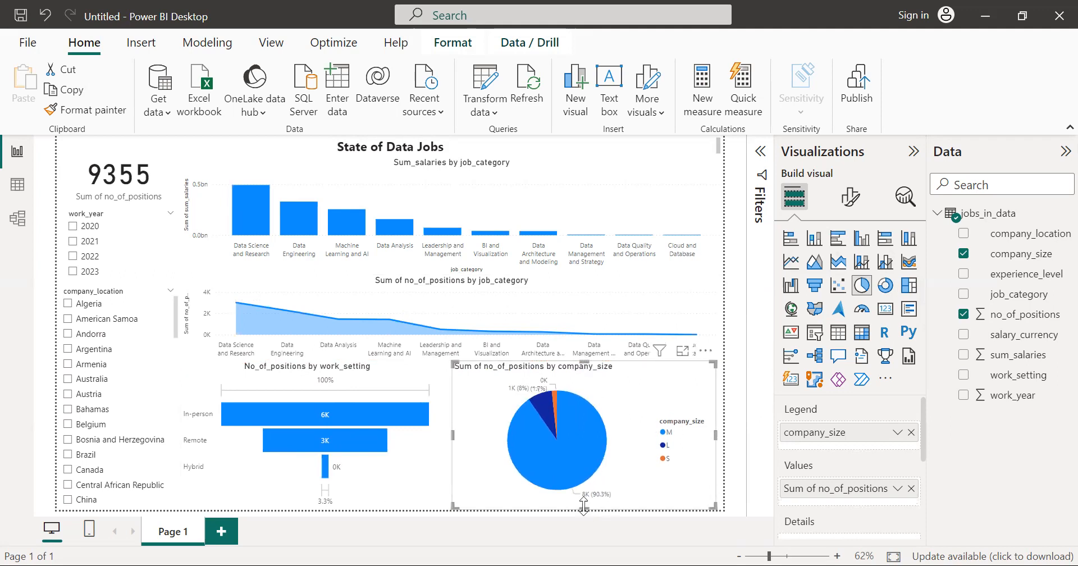
pyautogui.click(719, 433)
pyautogui.moveTo(654, 389); pyautogui.dragTo(666, 387)
# Step: Widen the work_setting funnel and the company_size pie chart toward each other until their edges meet
pyautogui.click(416, 452)
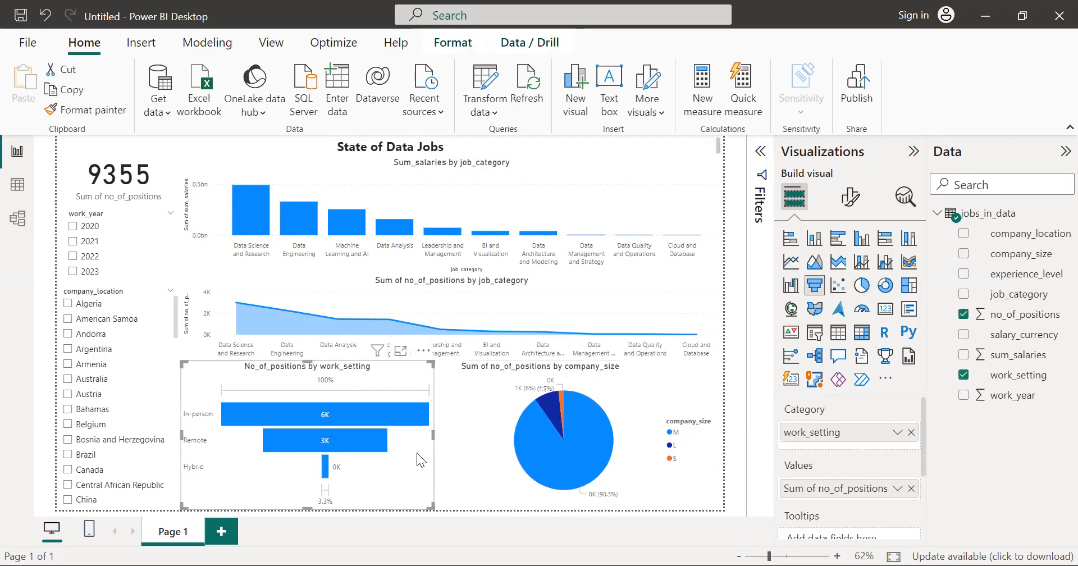
pyautogui.moveTo(440, 435); pyautogui.dragTo(457, 435)
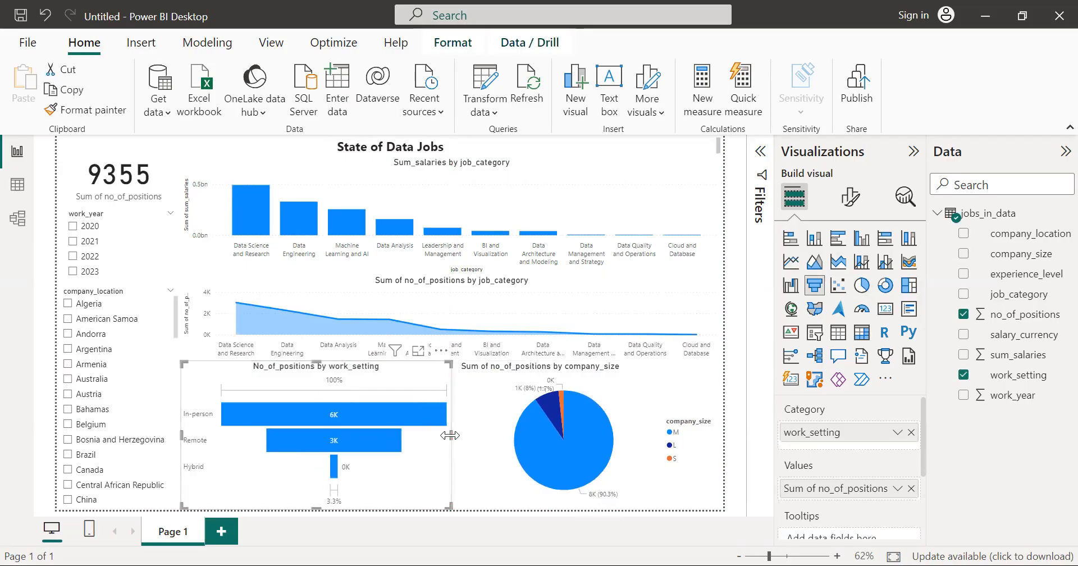
pyautogui.click(475, 437)
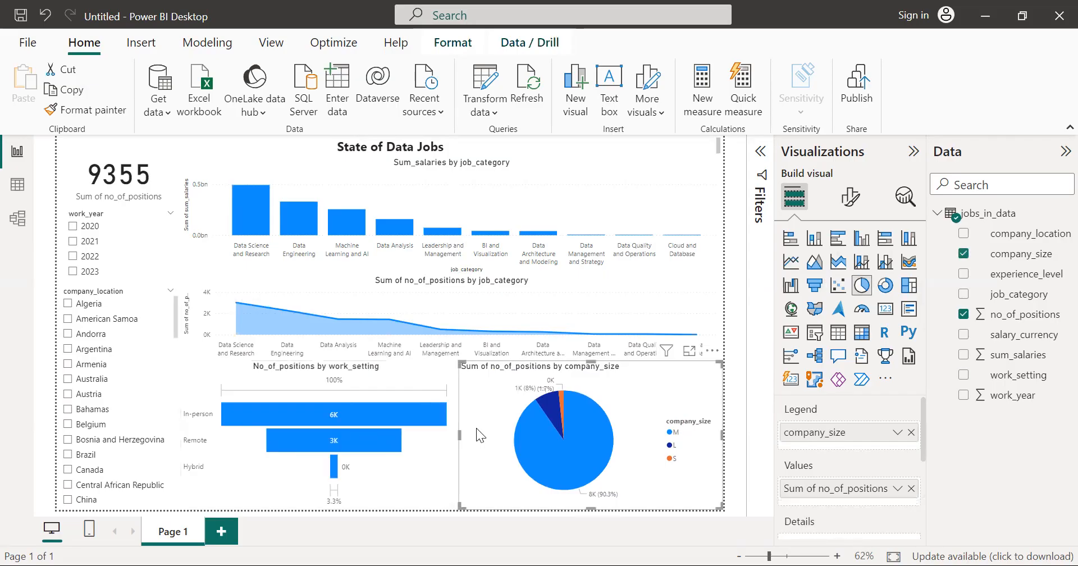
pyautogui.moveTo(460, 435); pyautogui.dragTo(450, 436)
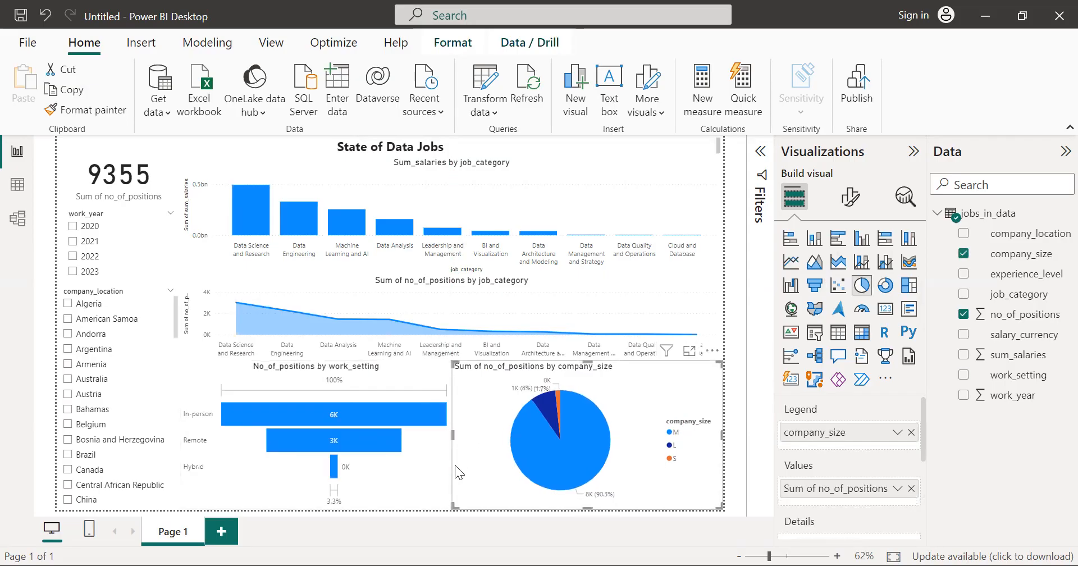
# Step: Cross-filter the report by company sizes S, L and M in the company_size pie chart, and clear the selection
pyautogui.click(423, 469)
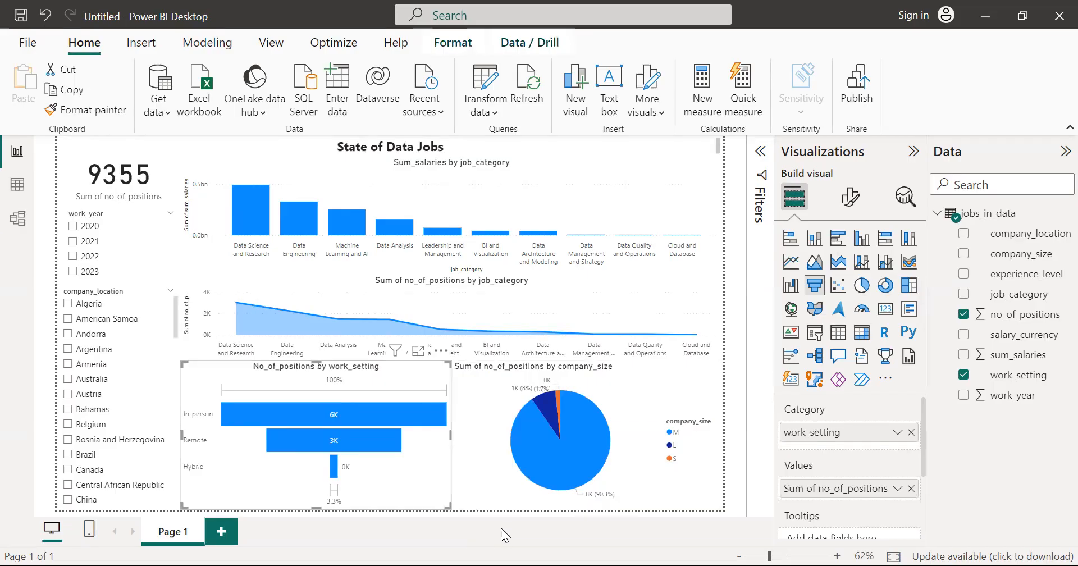
pyautogui.click(729, 406)
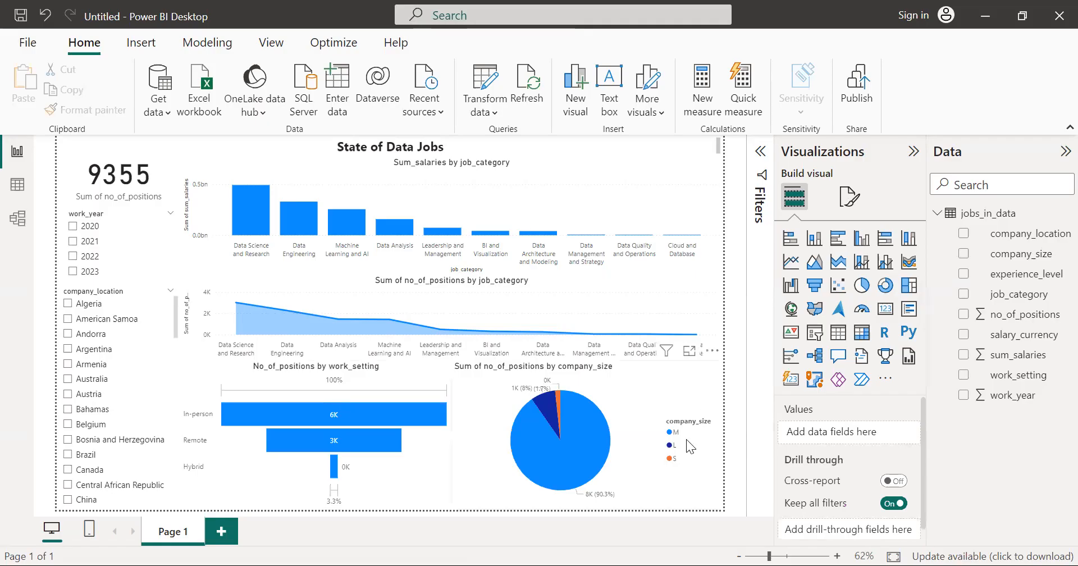
pyautogui.click(671, 458)
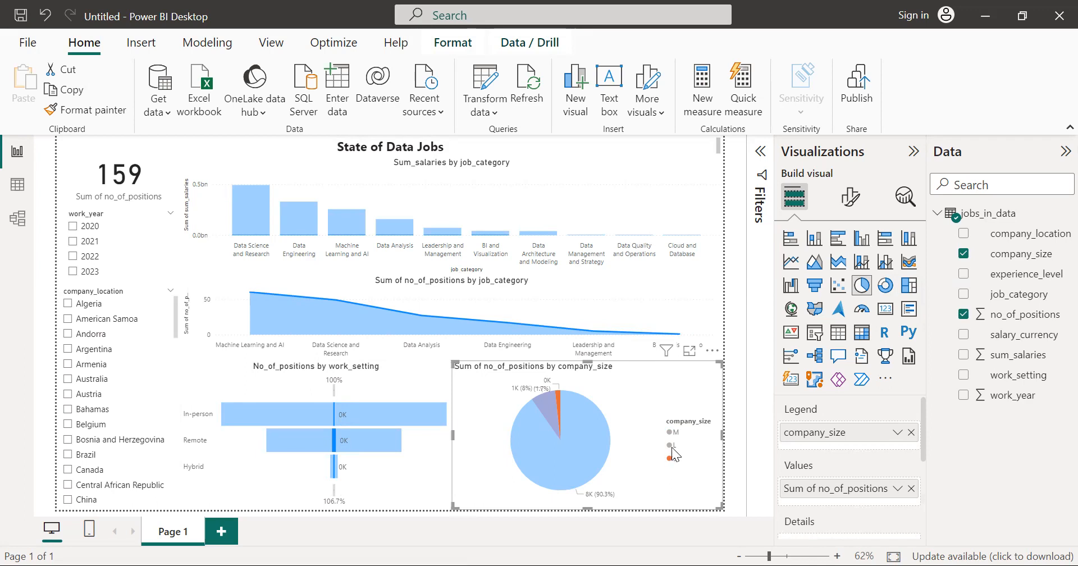
pyautogui.click(670, 445)
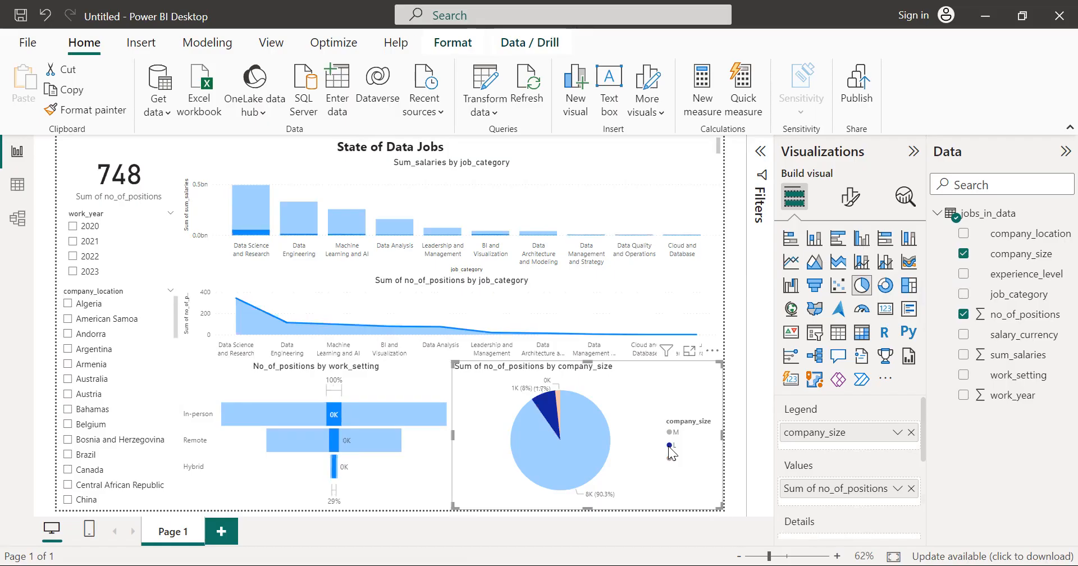
pyautogui.click(670, 432)
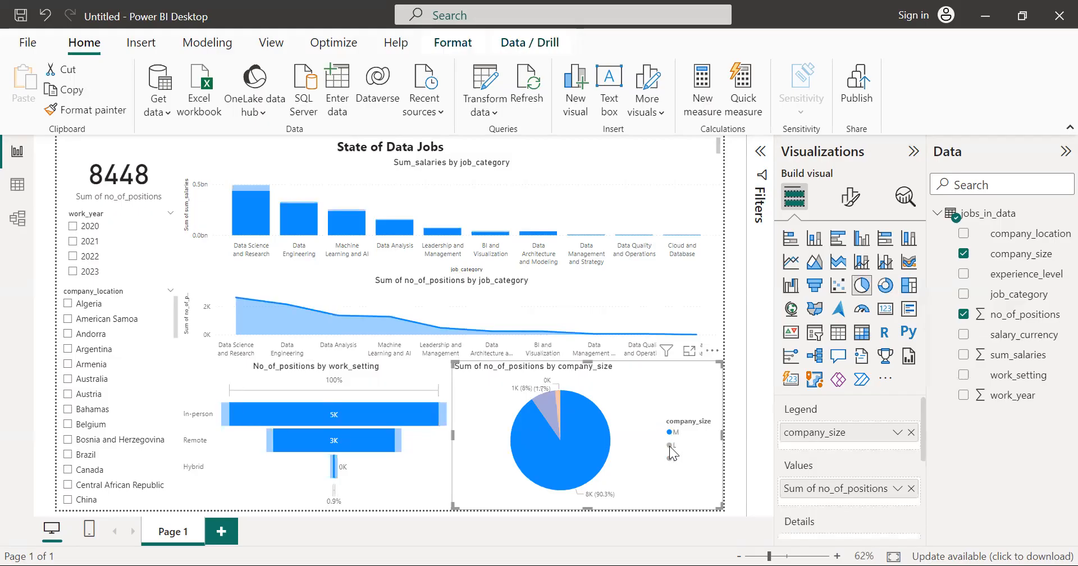
pyautogui.click(670, 446)
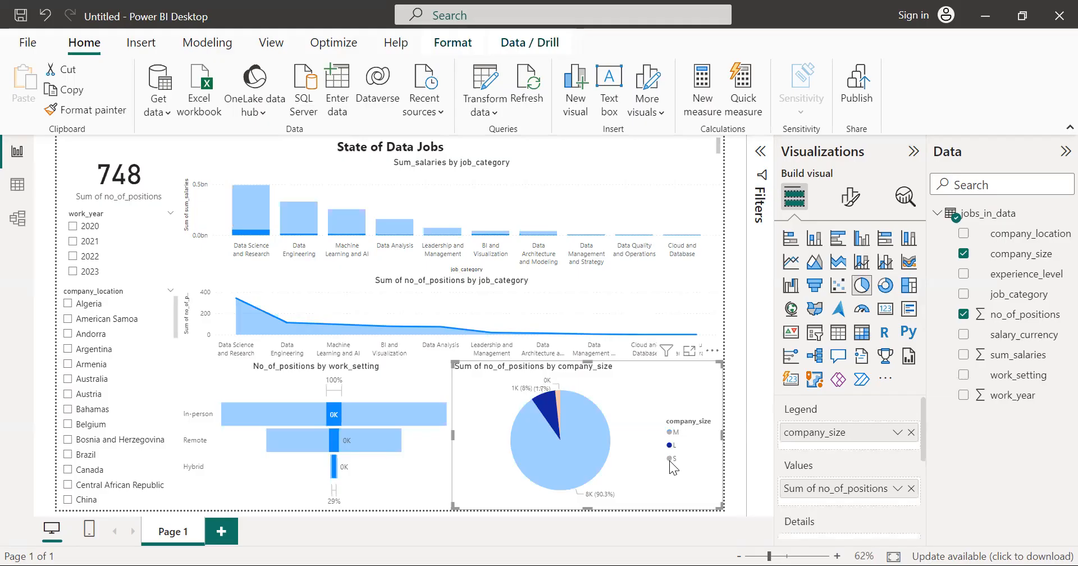
pyautogui.click(670, 458)
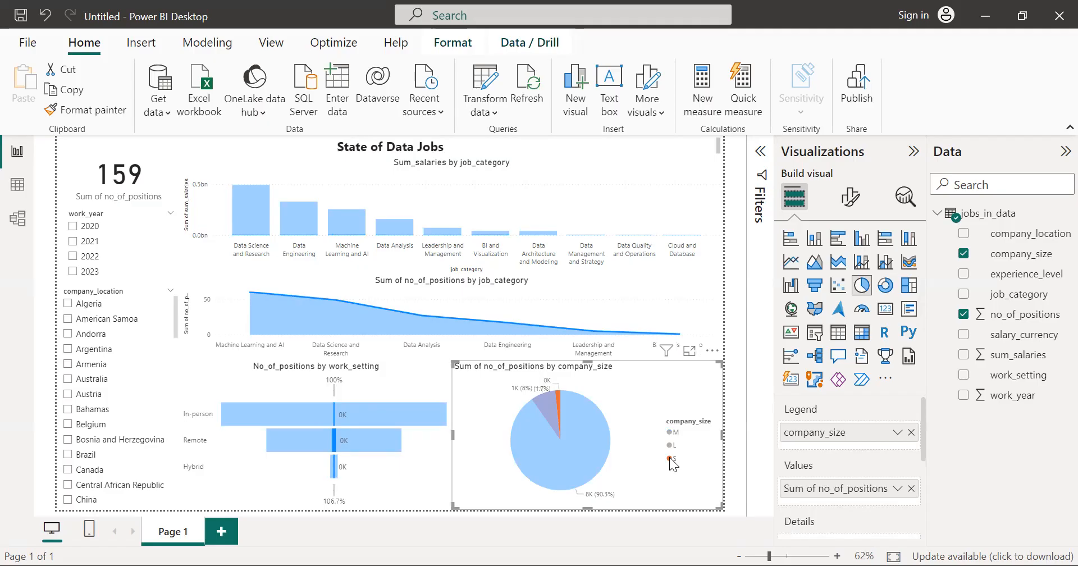
pyautogui.click(644, 443)
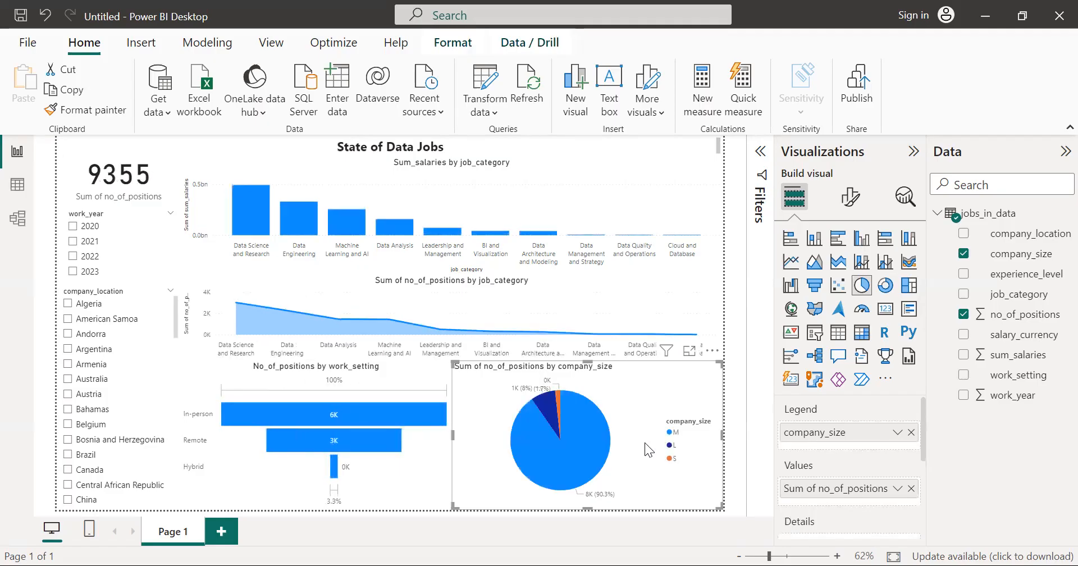
# Step: Cross-filter the report by In-person, Remote and Hybrid in the work_setting funnel, and clear the selection
pyautogui.click(373, 410)
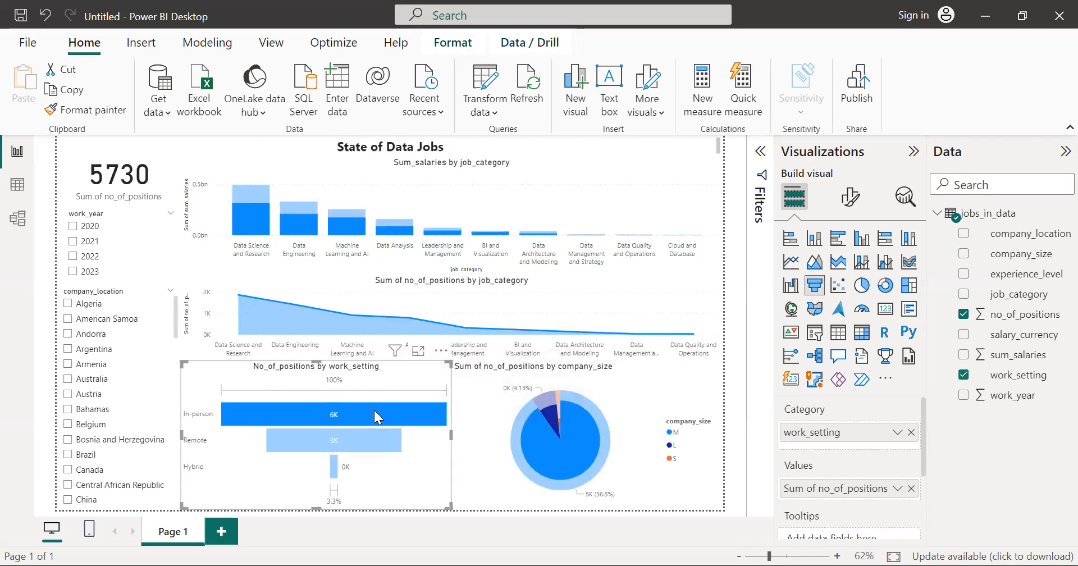
pyautogui.click(383, 441)
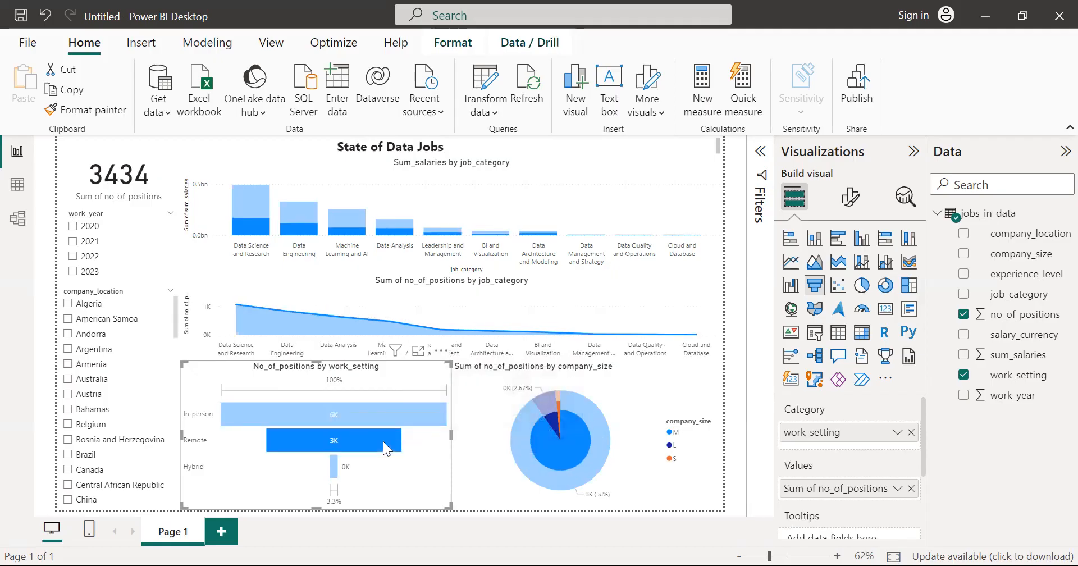
pyautogui.click(334, 471)
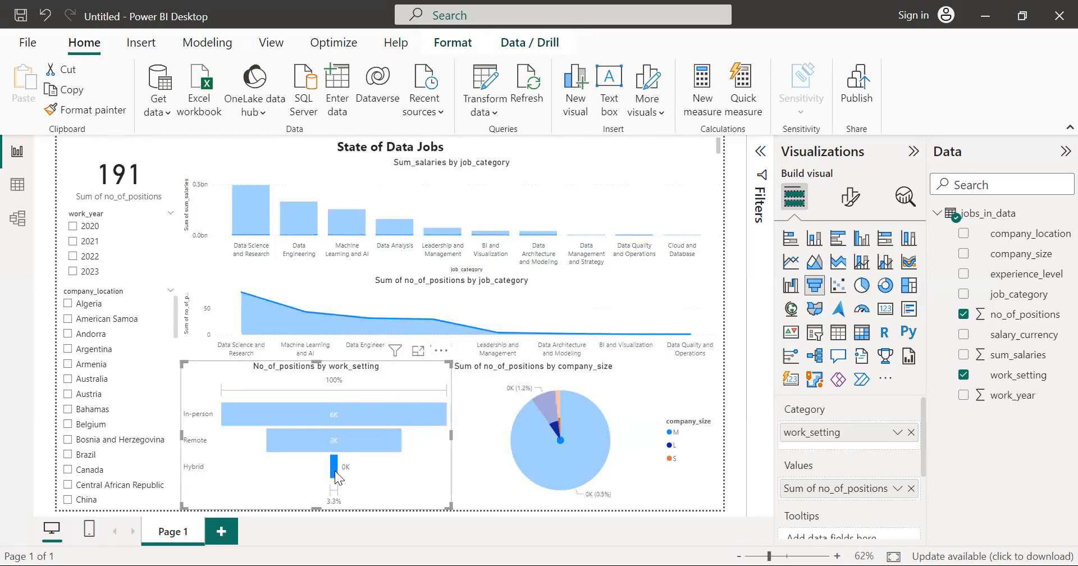
pyautogui.click(412, 460)
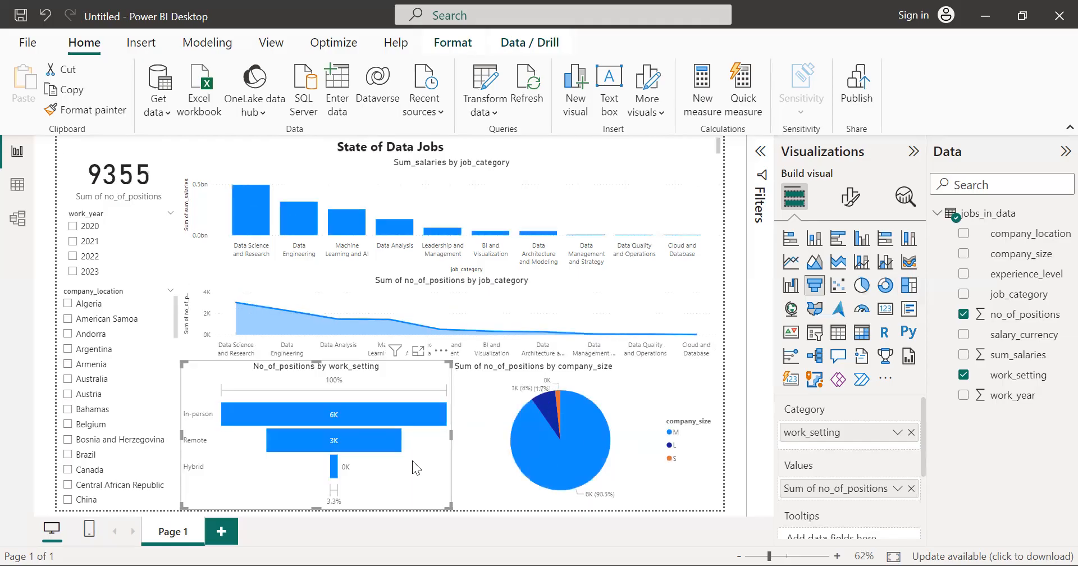
# Step: Cross-filter by Remote, limit company_location to Canada, and examine salaries and positions for the leading job categories
pyautogui.click(297, 440)
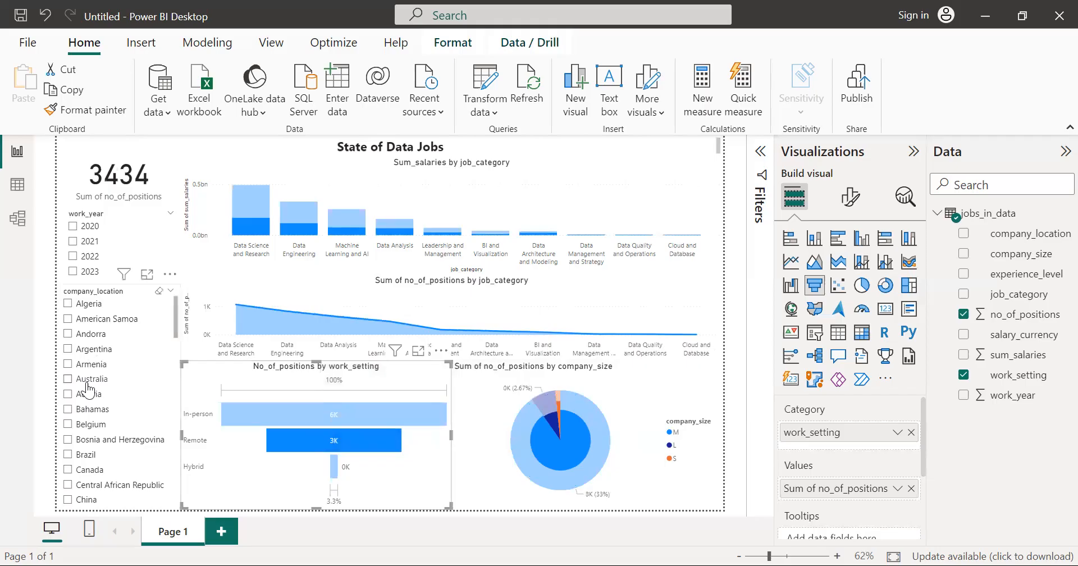
pyautogui.scroll(-2, 84, 416)
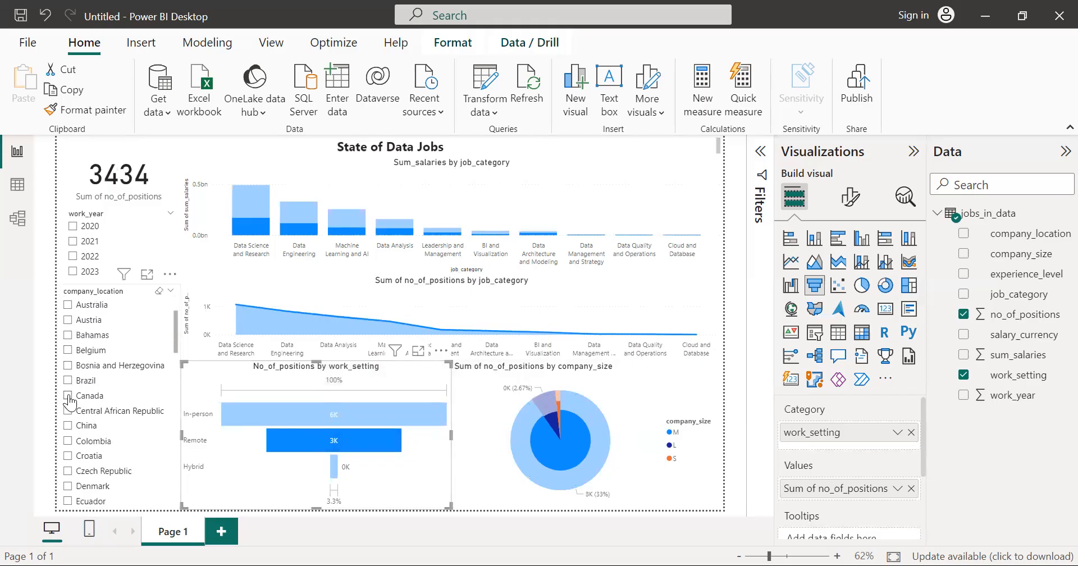
pyautogui.click(69, 396)
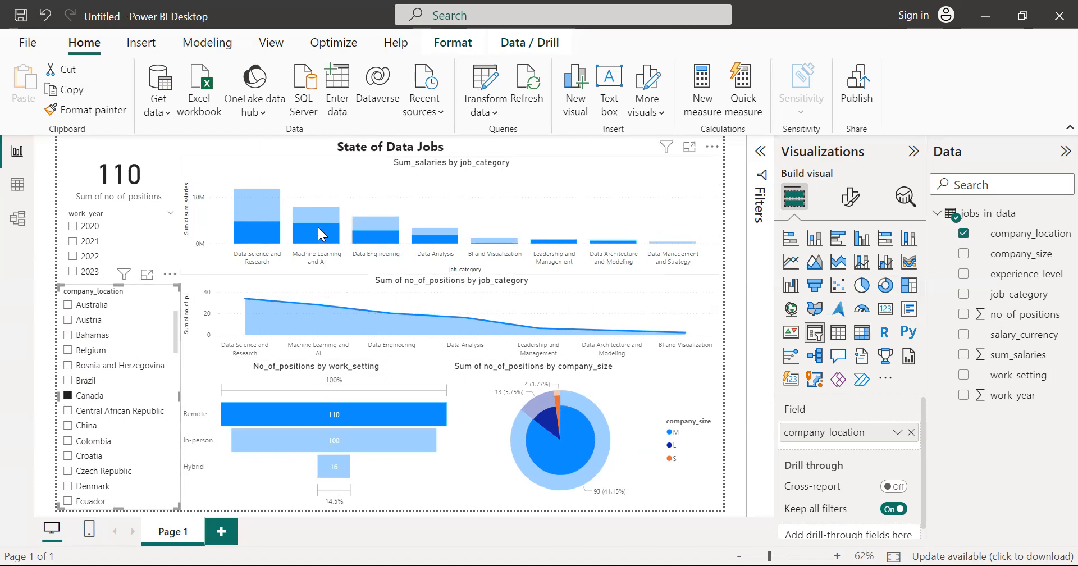
pyautogui.moveTo(319, 234)
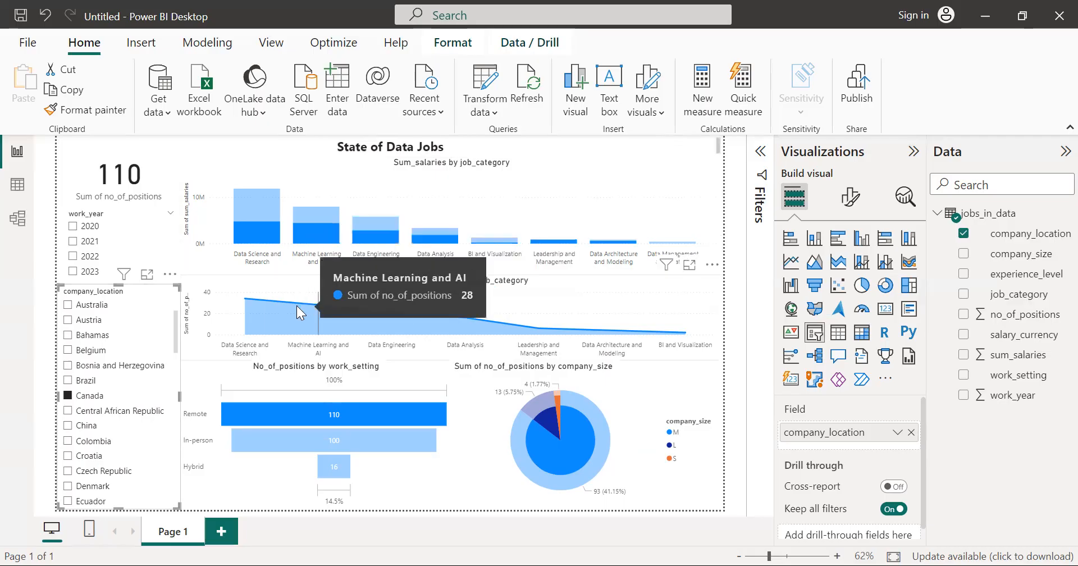
pyautogui.moveTo(244, 303)
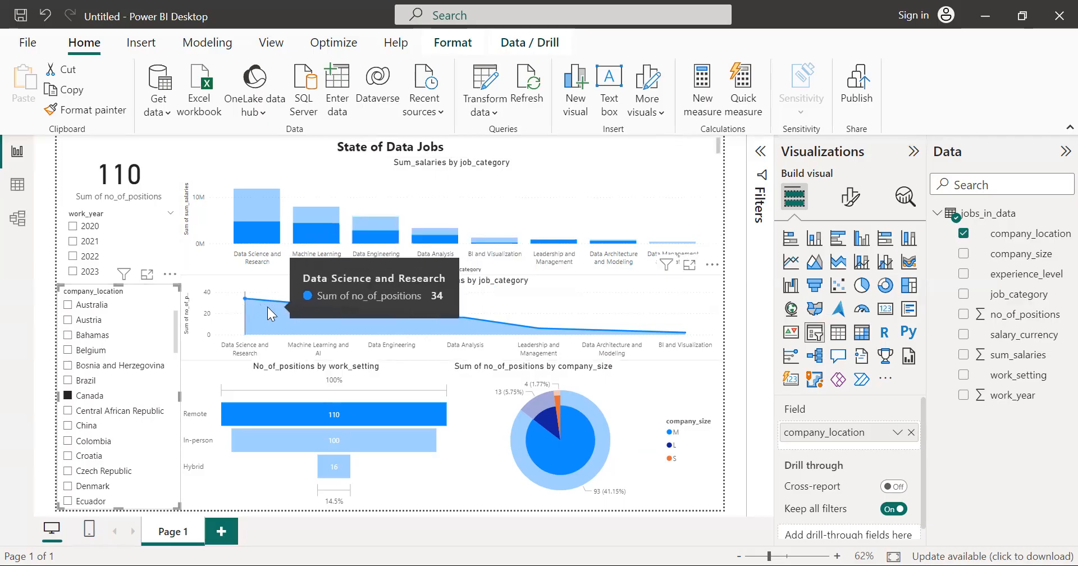
pyautogui.moveTo(292, 313)
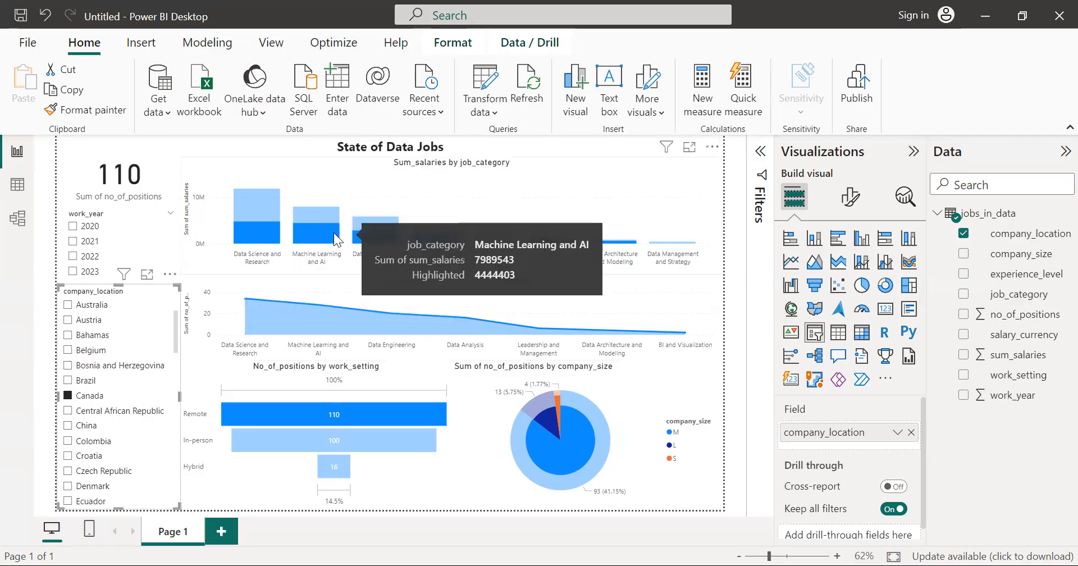
pyautogui.moveTo(276, 228)
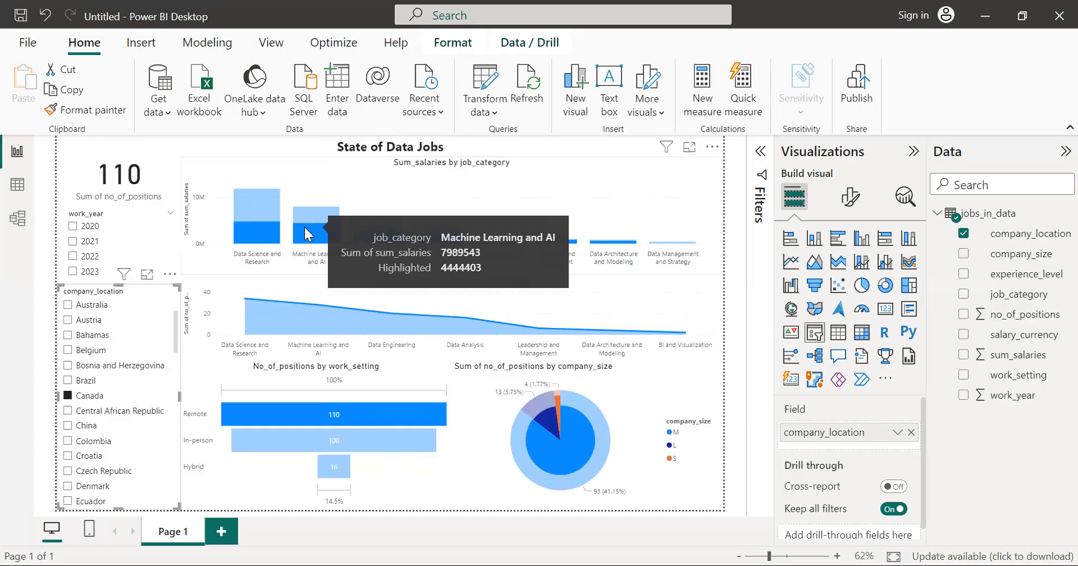
pyautogui.moveTo(240, 234)
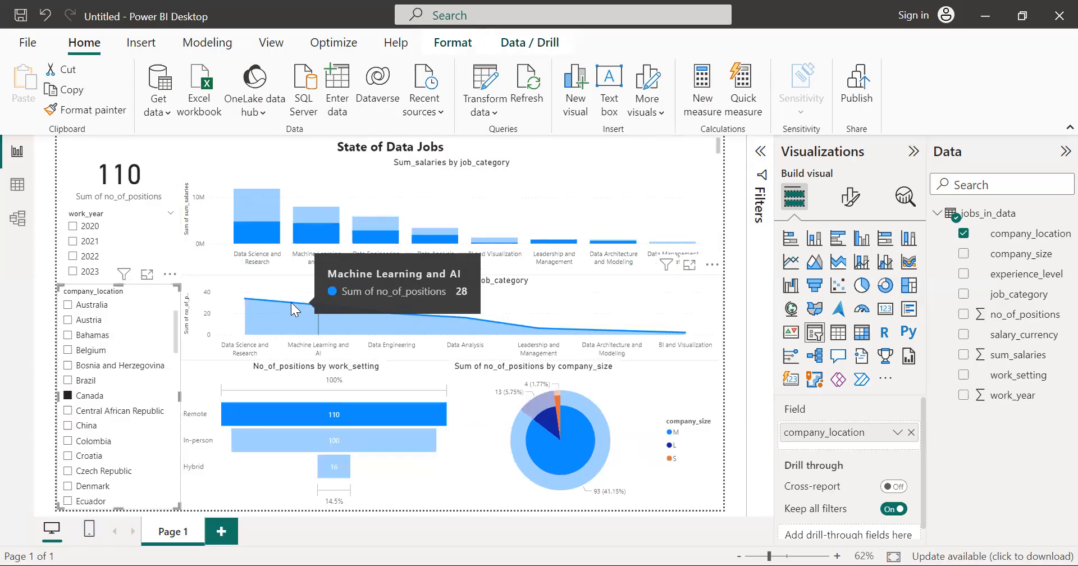
# Step: Remove Canada from the company_location slicer and clear the Remote selection in the work_setting funnel
pyautogui.click(68, 396)
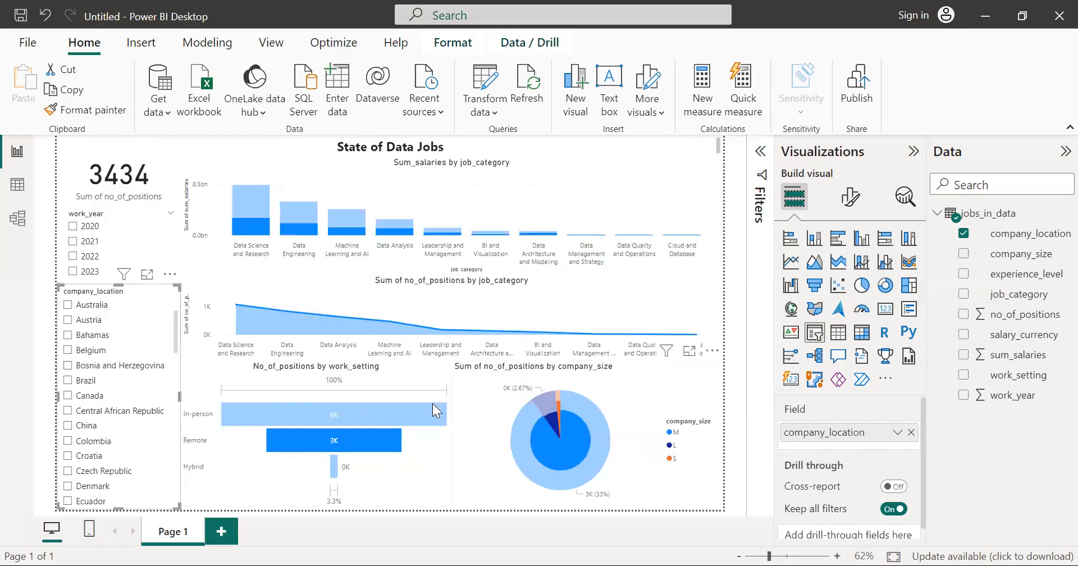
pyautogui.click(152, 337)
pyautogui.click(151, 337)
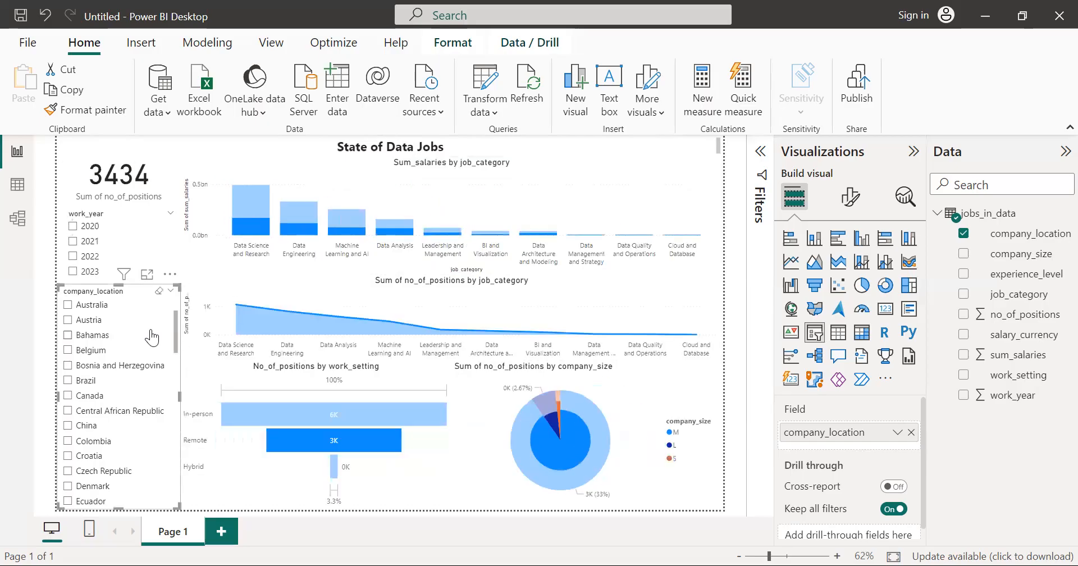
pyautogui.scroll(-3, 152, 337)
pyautogui.scroll(5, 151, 336)
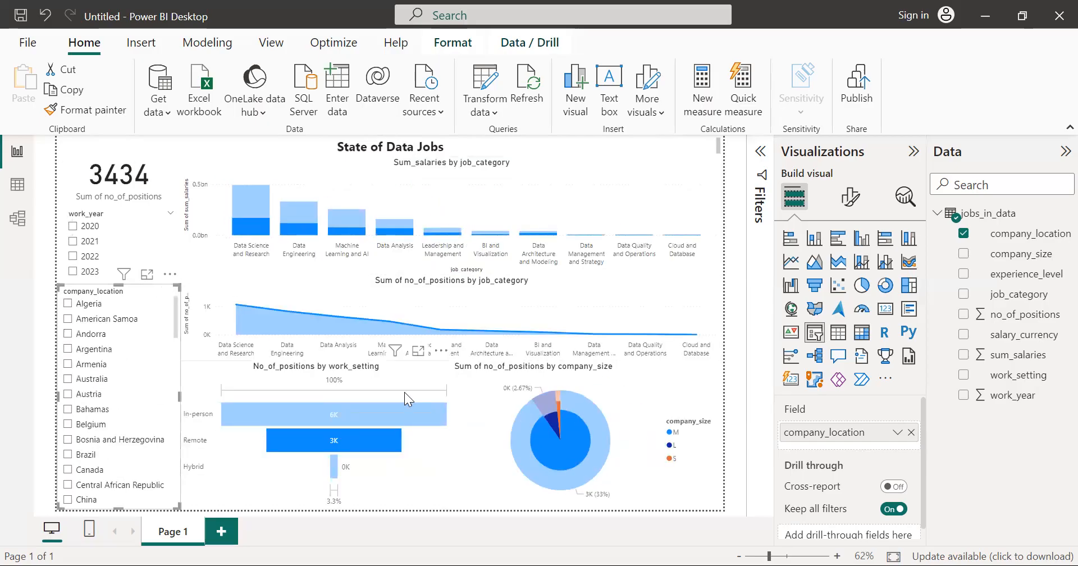
pyautogui.click(433, 459)
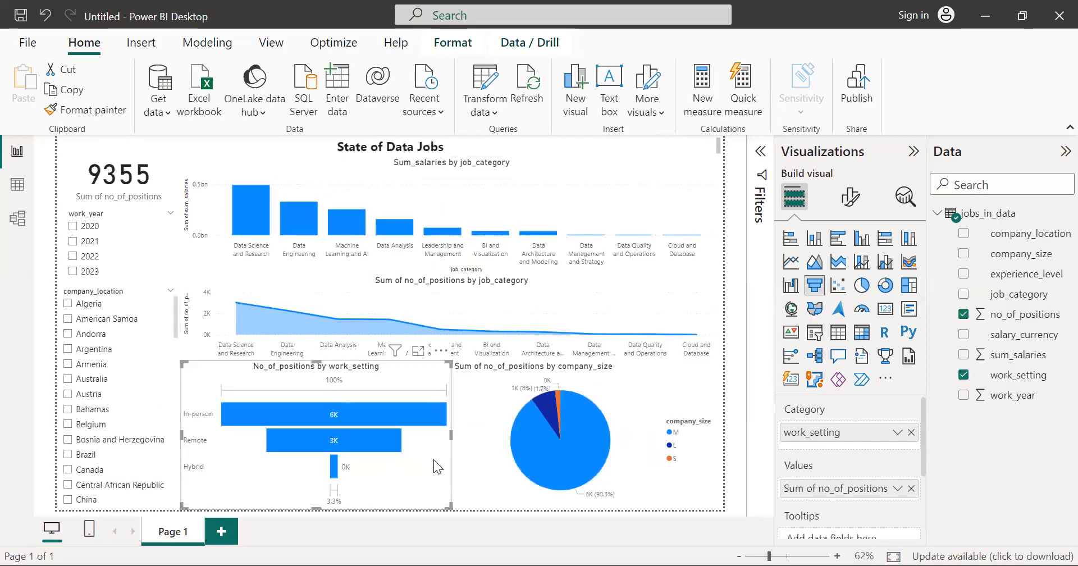
pyautogui.scroll(-5, 102, 431)
pyautogui.scroll(5, 102, 432)
# Step: Cross-filter by Remote, view each work_year from 2020 to 2023 in turn, and clear the year filter and Remote selection
pyautogui.click(385, 430)
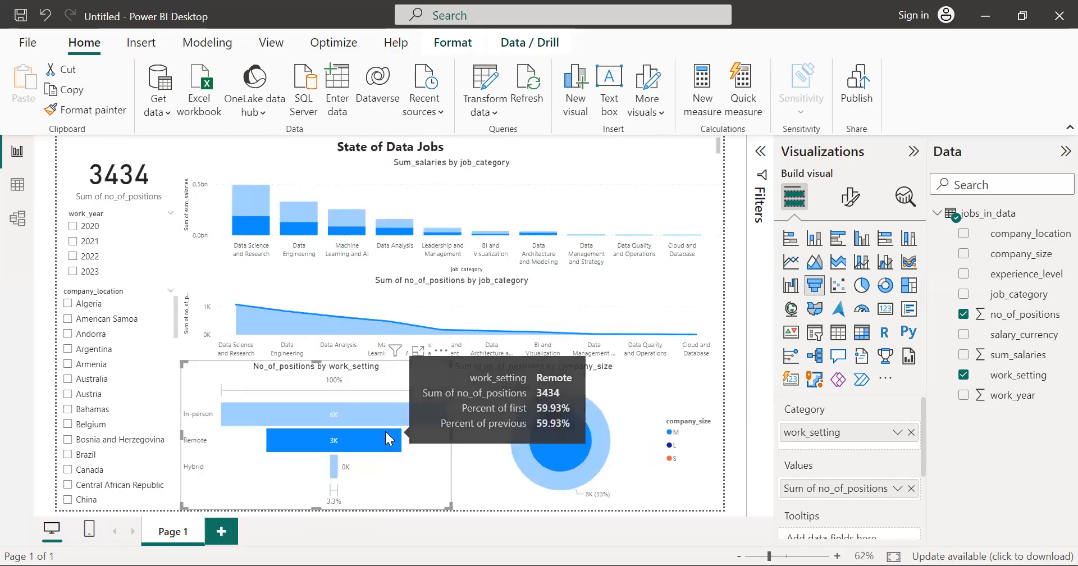
pyautogui.click(72, 227)
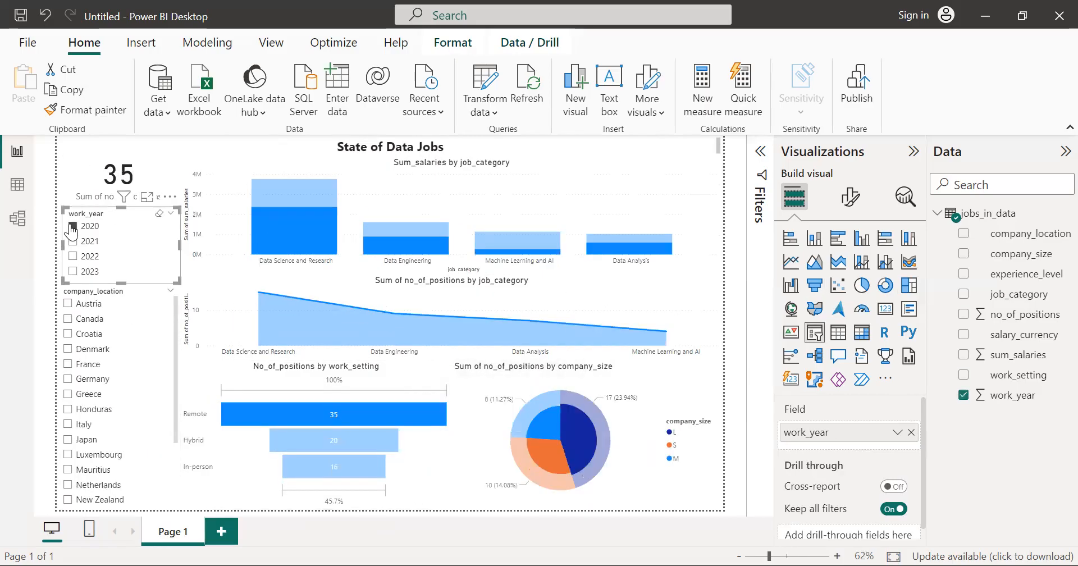
pyautogui.click(73, 241)
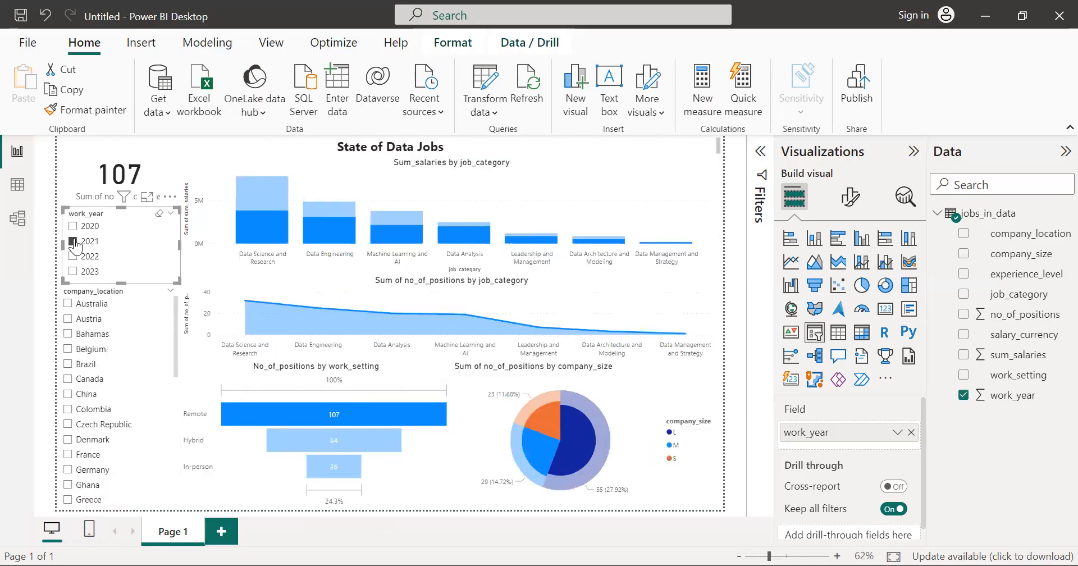
pyautogui.click(74, 256)
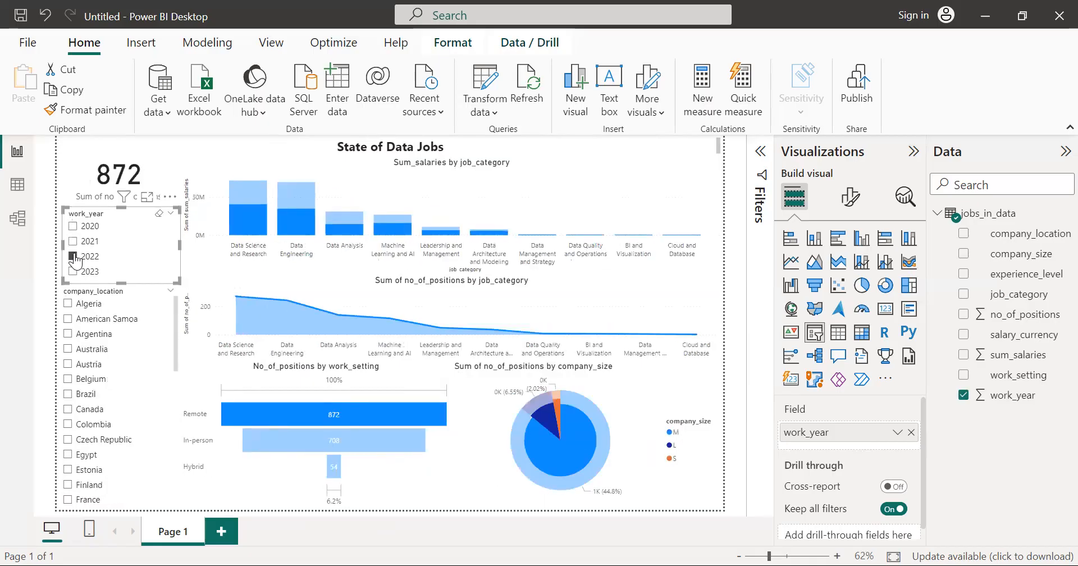
pyautogui.click(78, 273)
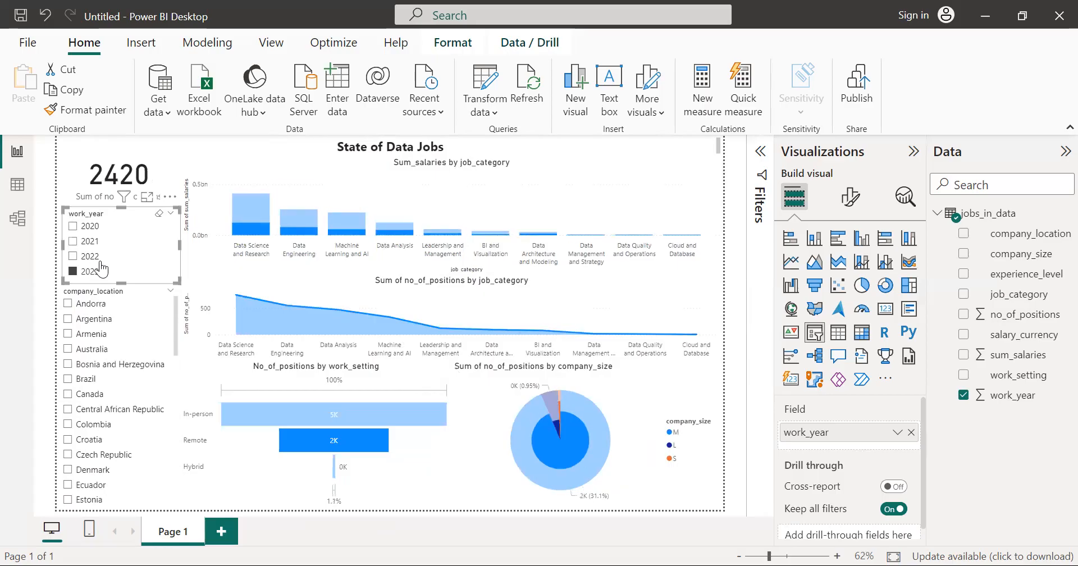
pyautogui.click(142, 257)
pyautogui.click(142, 257)
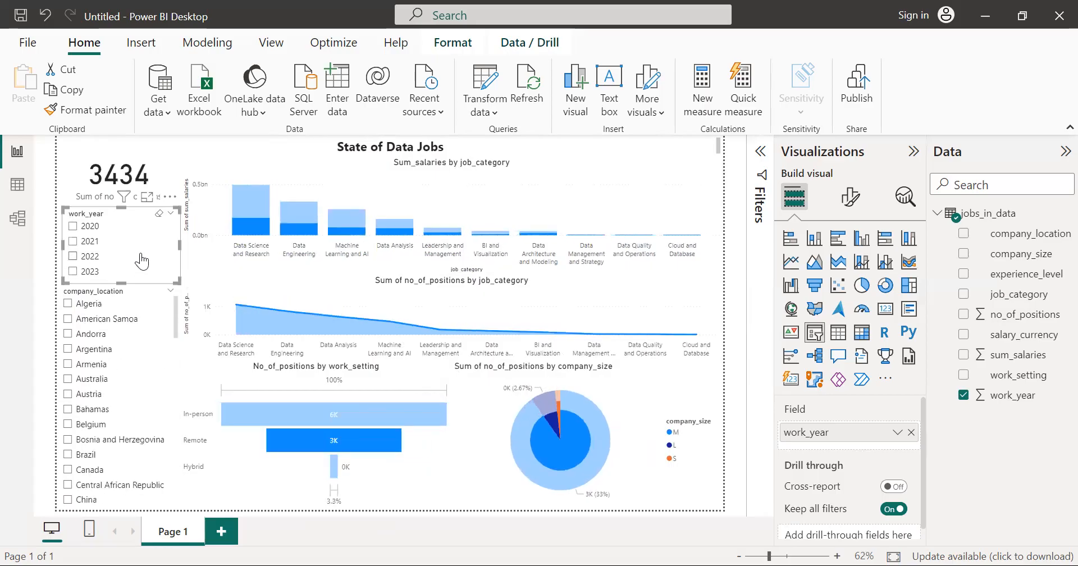
pyautogui.click(399, 479)
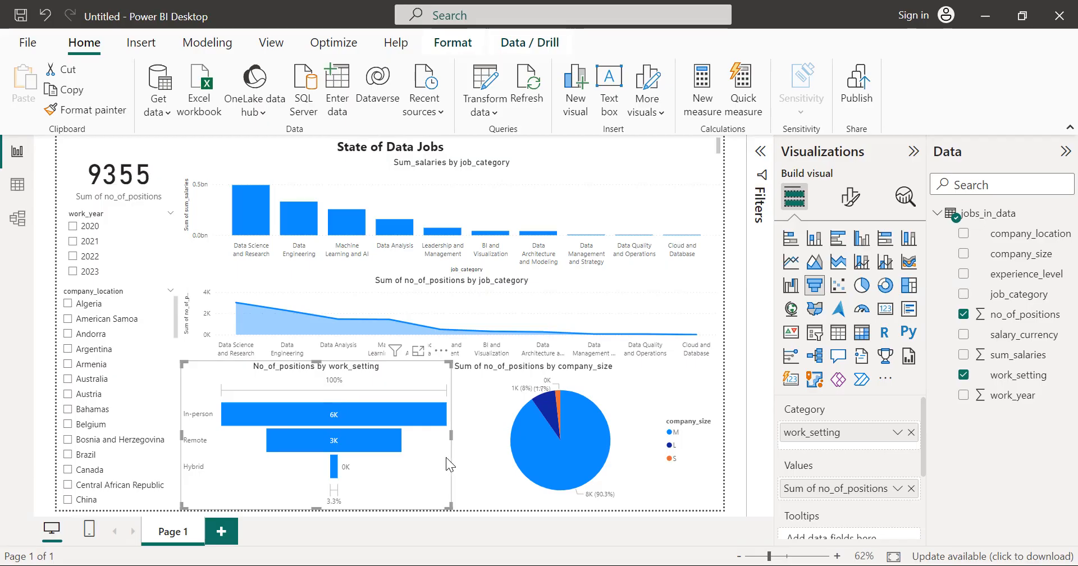
pyautogui.click(625, 169)
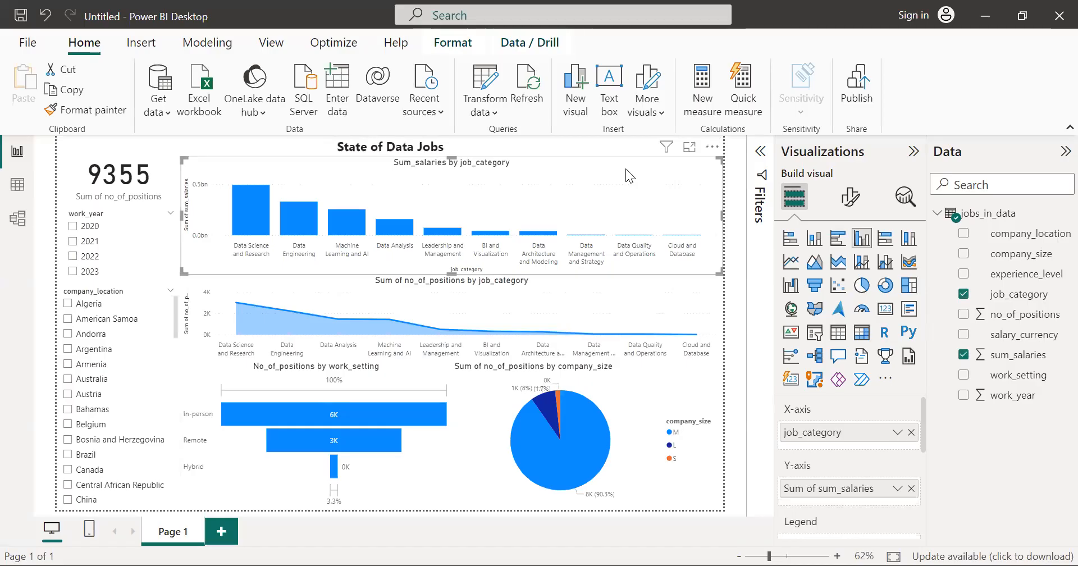